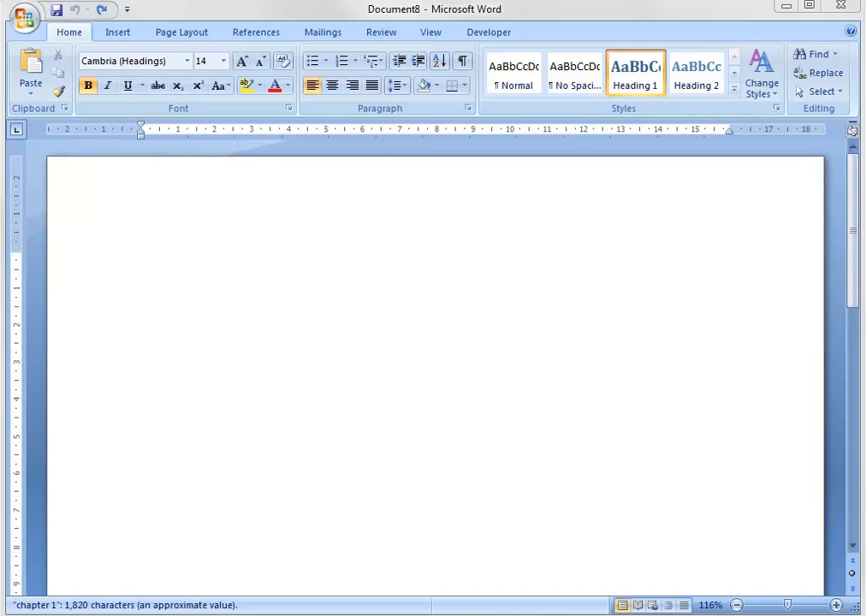
Look over the chapter files in the harry potter folder and return to the blank document
key("alt+Tab")
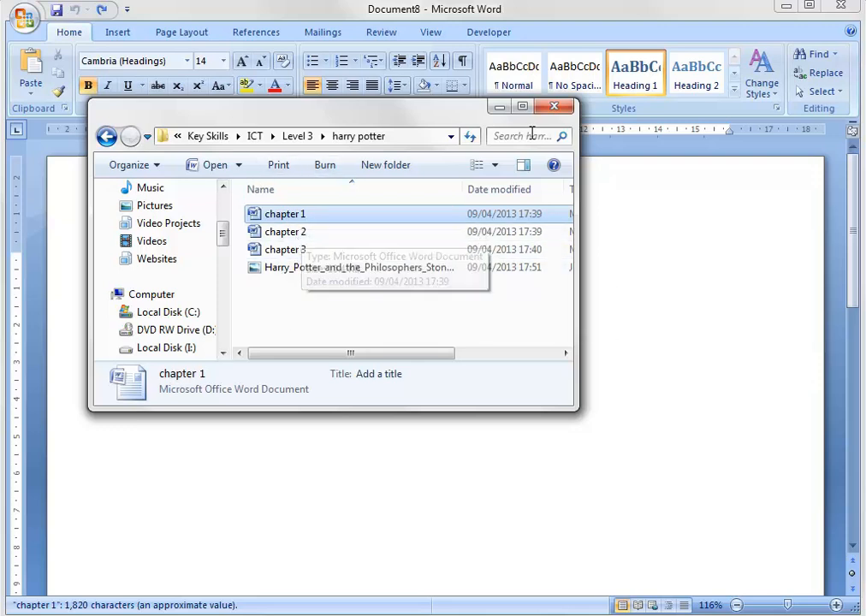
left_click(501, 107)
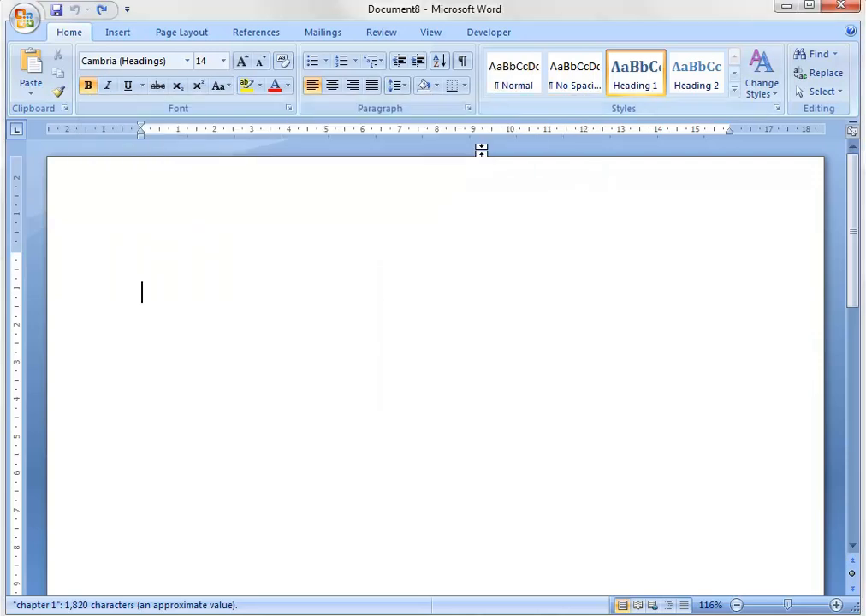
Switch the blank document to Outline view and enter three Level 1 headings: Chapter 1, Chapter 2 and Chapter 3
left_click(430, 34)
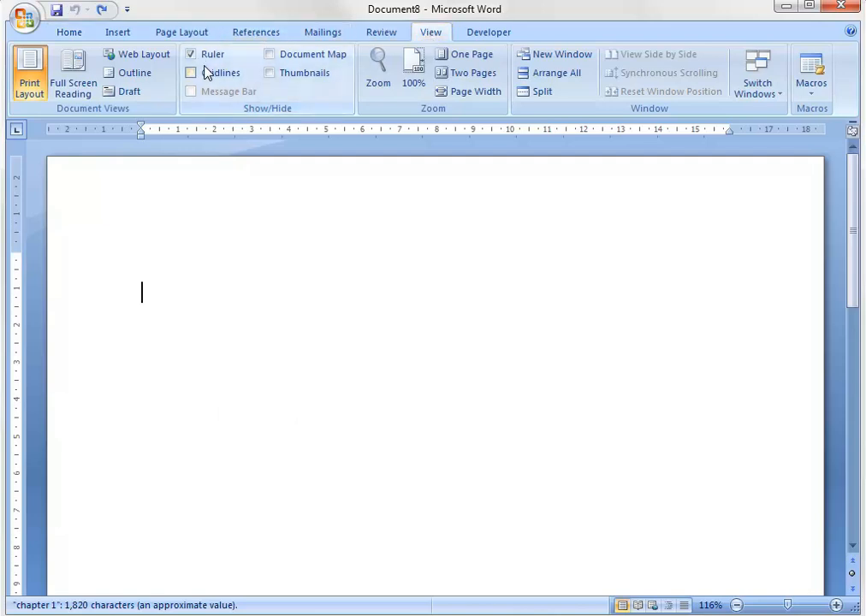
left_click(141, 74)
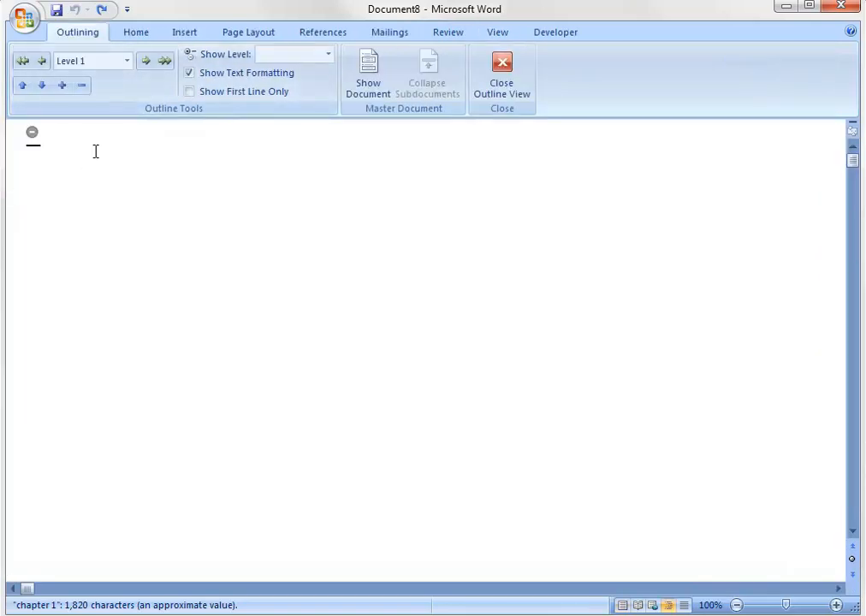
type("Chapter")
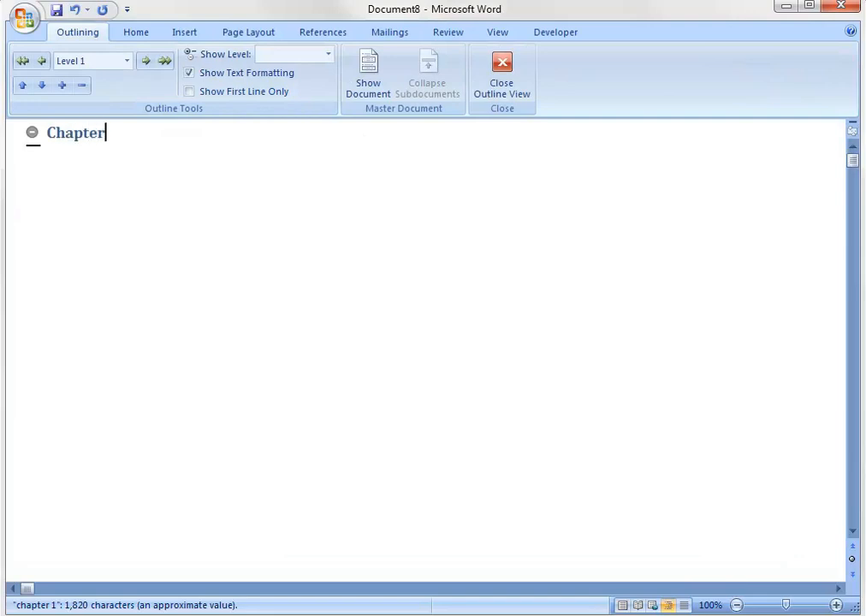
type(" 1")
key("Return")
type("Chapter")
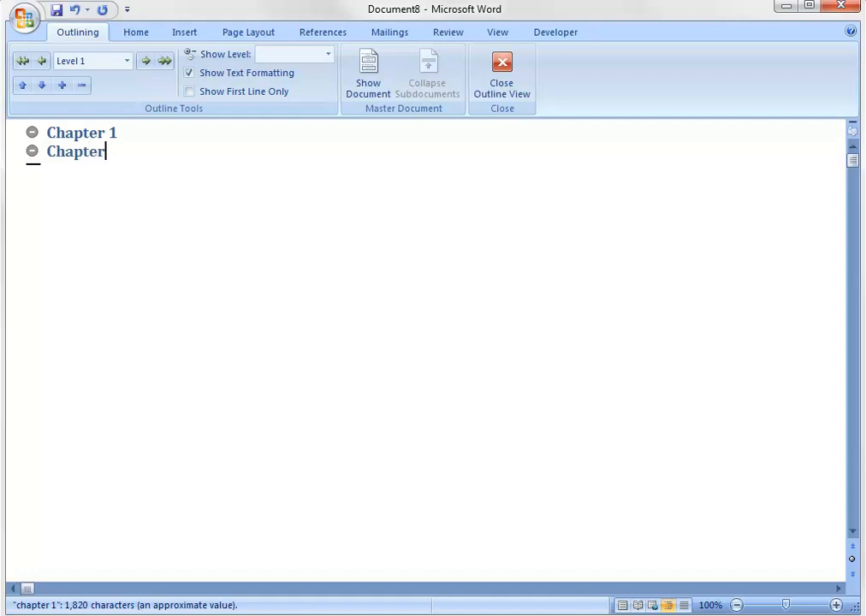
type(" 2")
key("Return")
type("Chapter")
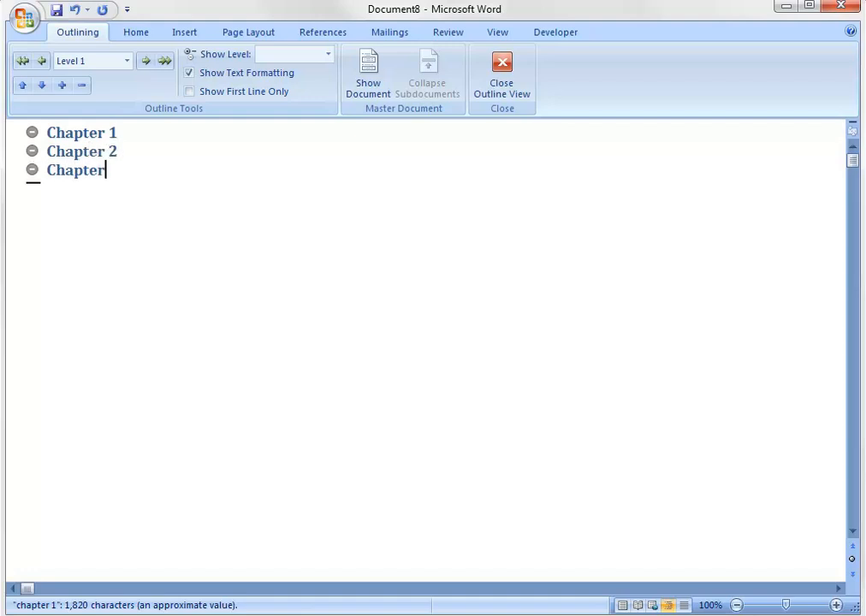
type(" 3")
Insert the chapter 1 file as a subdocument on a new line below the Chapter 1 heading
left_click(139, 130)
key("Return")
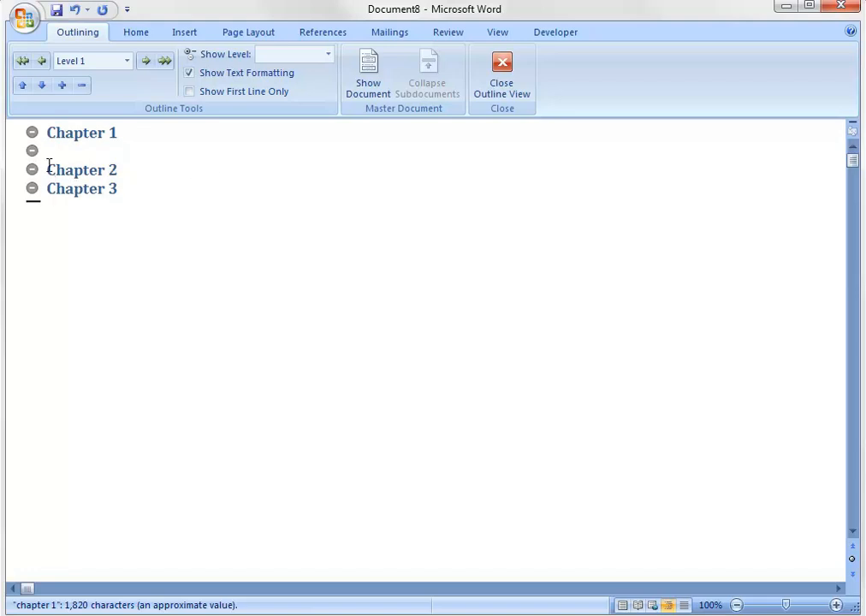
left_click(30, 151)
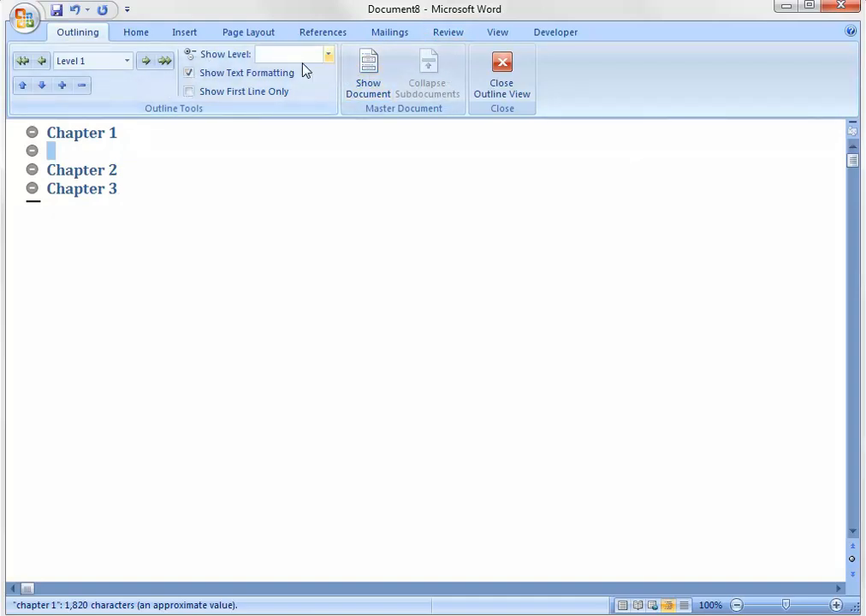
left_click(363, 72)
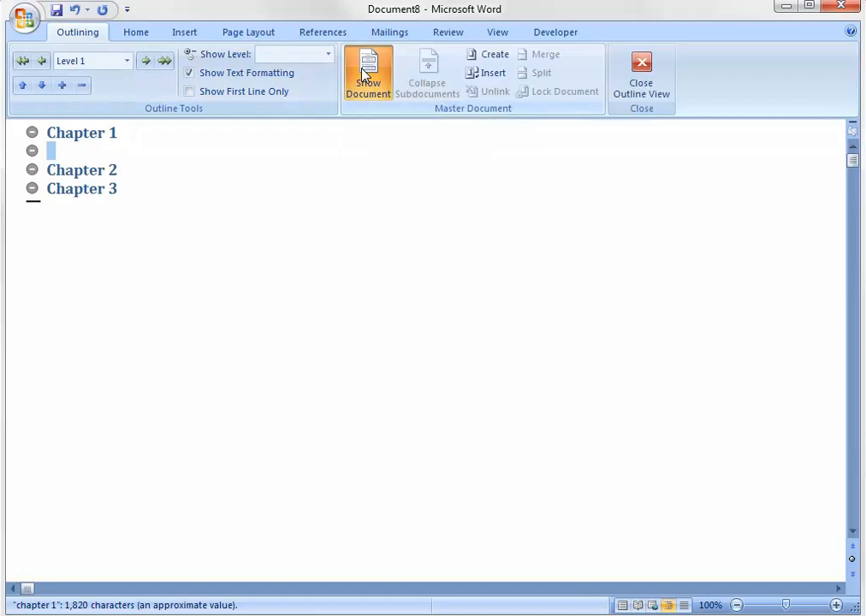
left_click(471, 74)
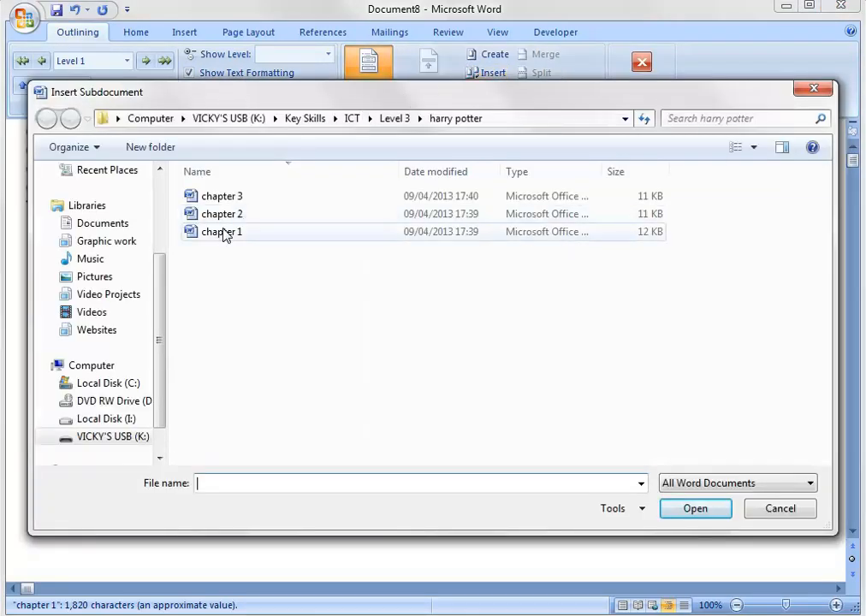
left_click(223, 233)
left_click(706, 509)
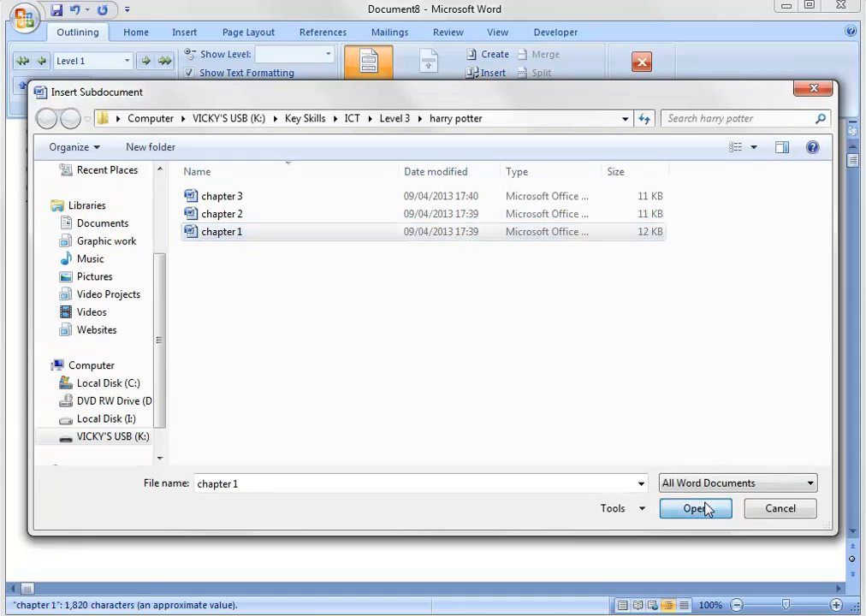
Review the inserted chapter 1 text, turn off the master document display and close Outline view
scroll(363, 471, "up", 4)
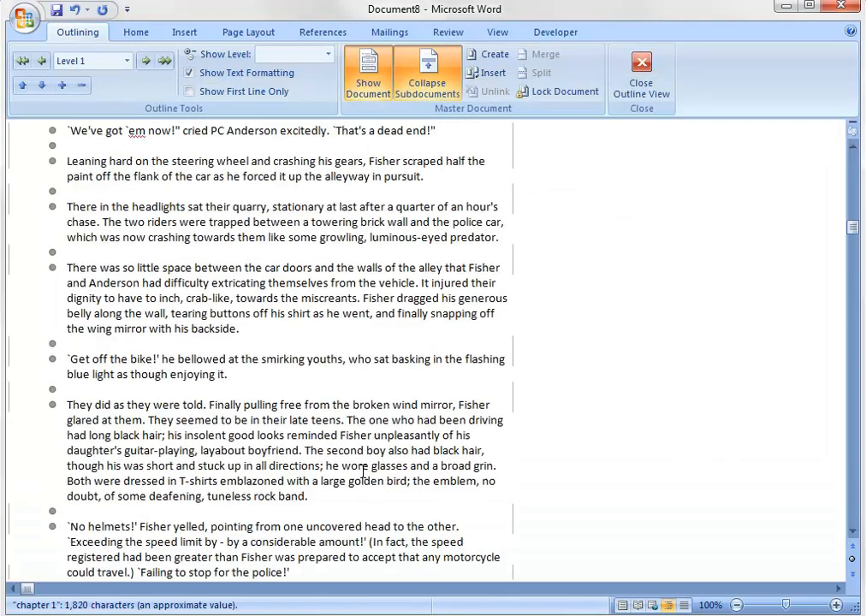
scroll(363, 471, "down", 6)
scroll(363, 471, "up", 6)
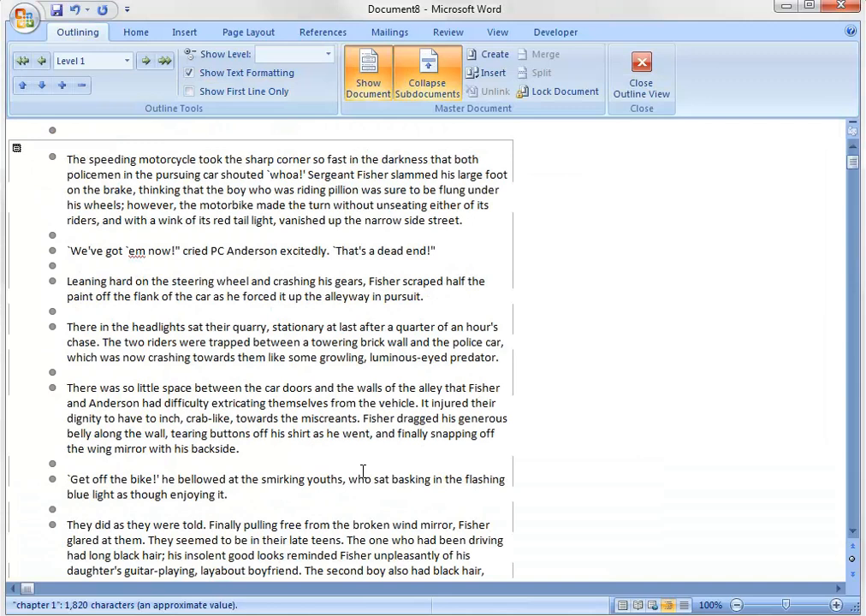
scroll(363, 472, "up", 1)
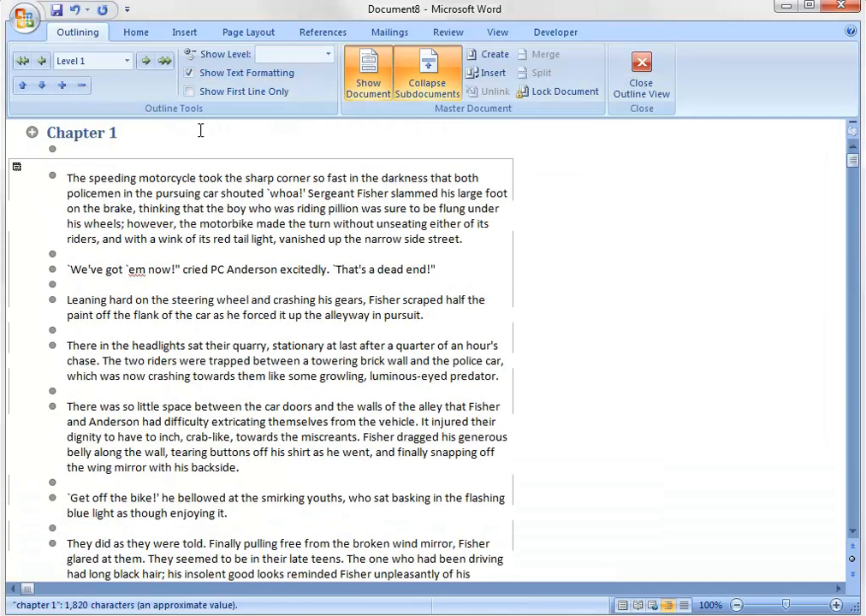
left_click(67, 149)
left_click(62, 169)
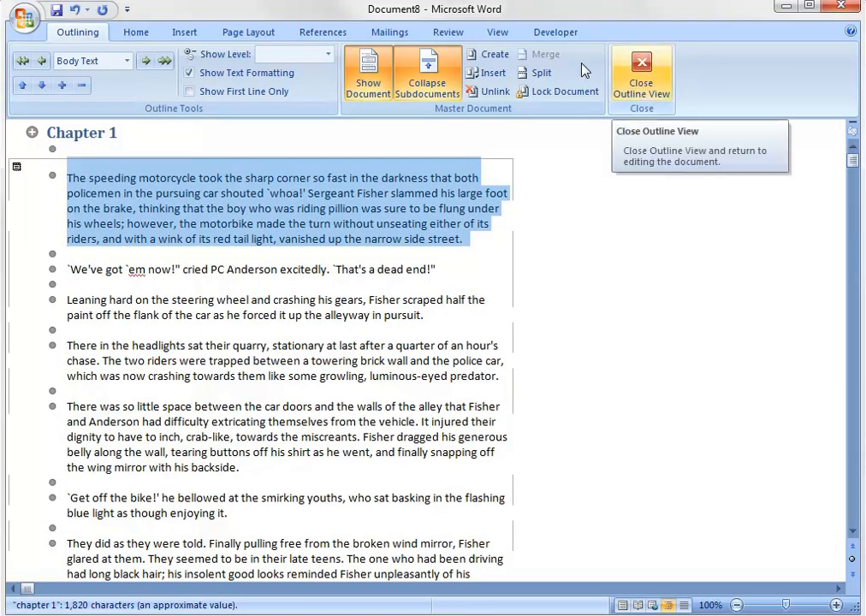
left_click(361, 81)
left_click(362, 80)
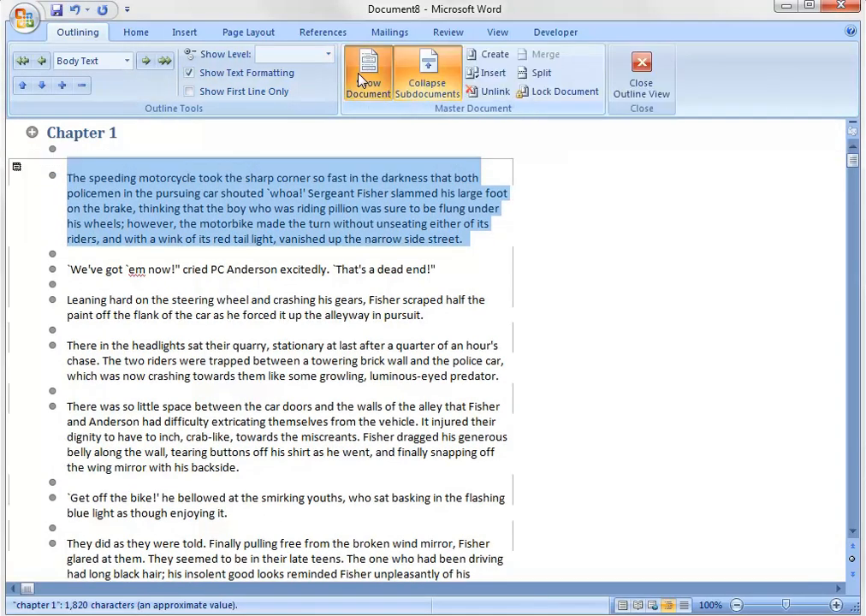
left_click(361, 81)
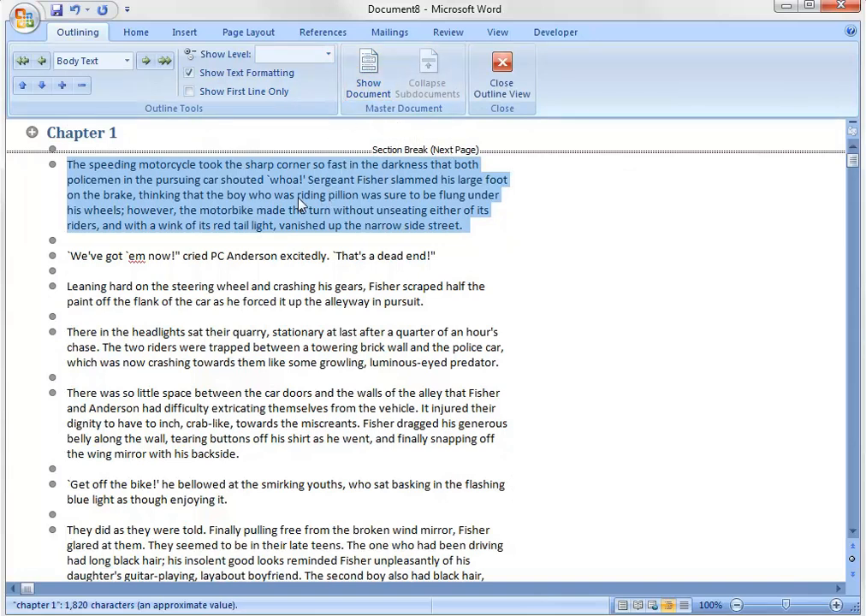
left_click(513, 79)
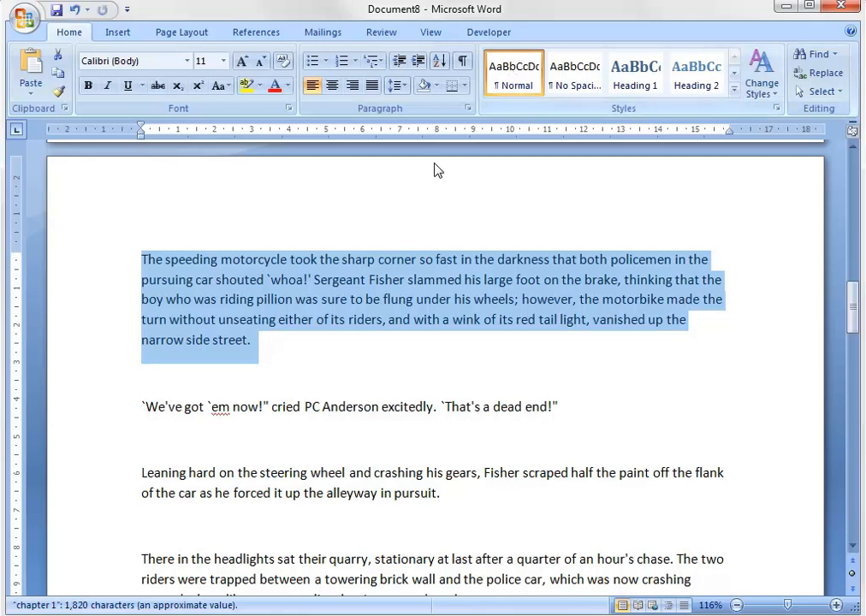
Remove the next-page section break after the Chapter 1 heading so its text starts directly below on the same page
scroll(233, 353, "up", 5)
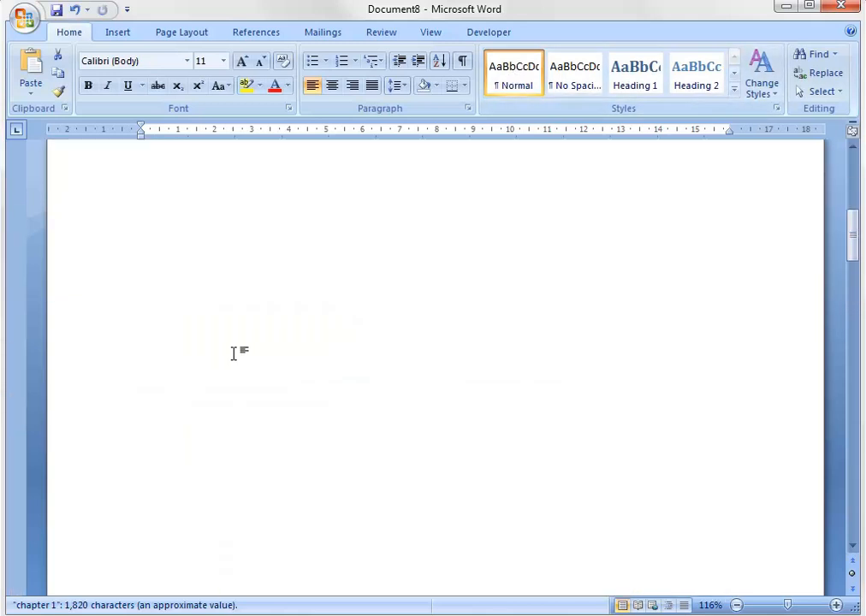
scroll(232, 349, "down", 10)
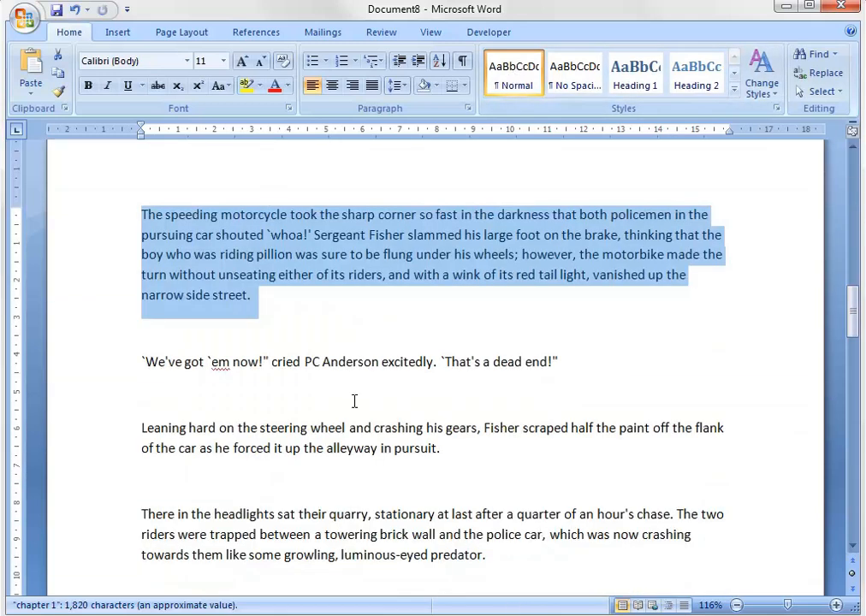
scroll(354, 396, "up", 5)
scroll(333, 402, "up", 5)
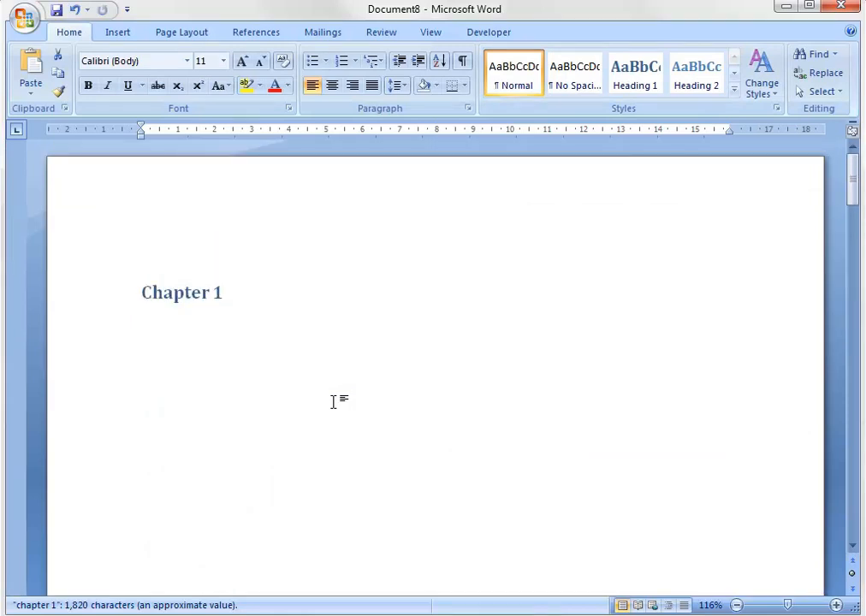
left_click(271, 306)
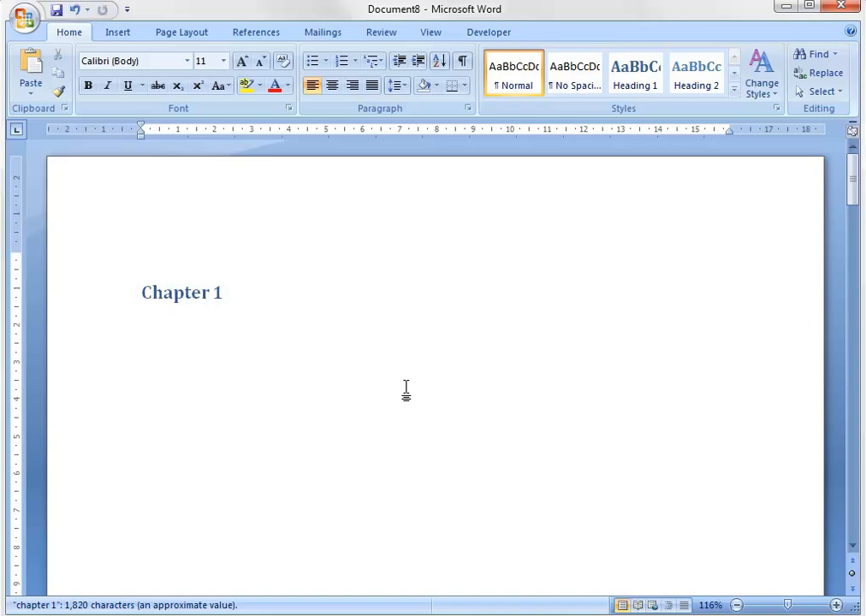
key("Return")
key("Delete")
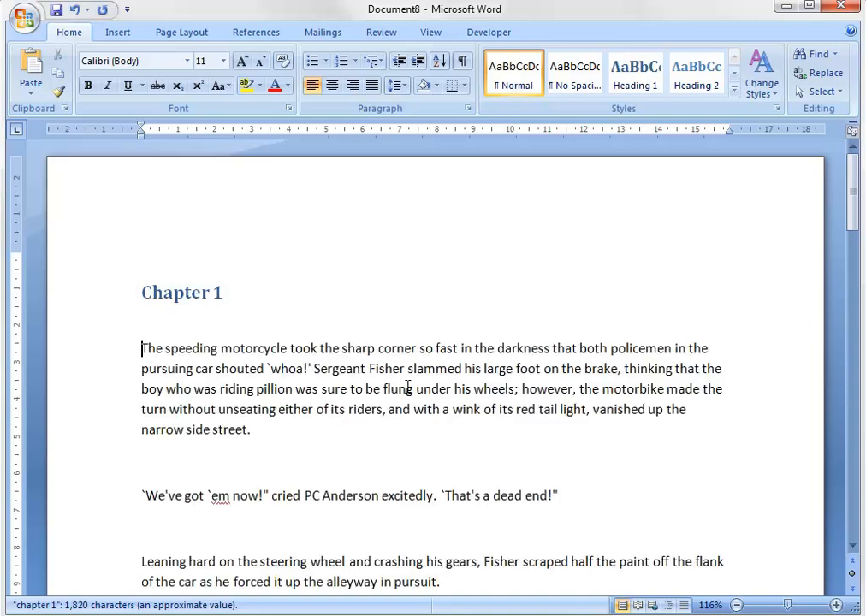
Return to Outline view at the Chapter 2 and Chapter 3 headings and show the master document's subdocument controls
scroll(340, 366, "down", 20)
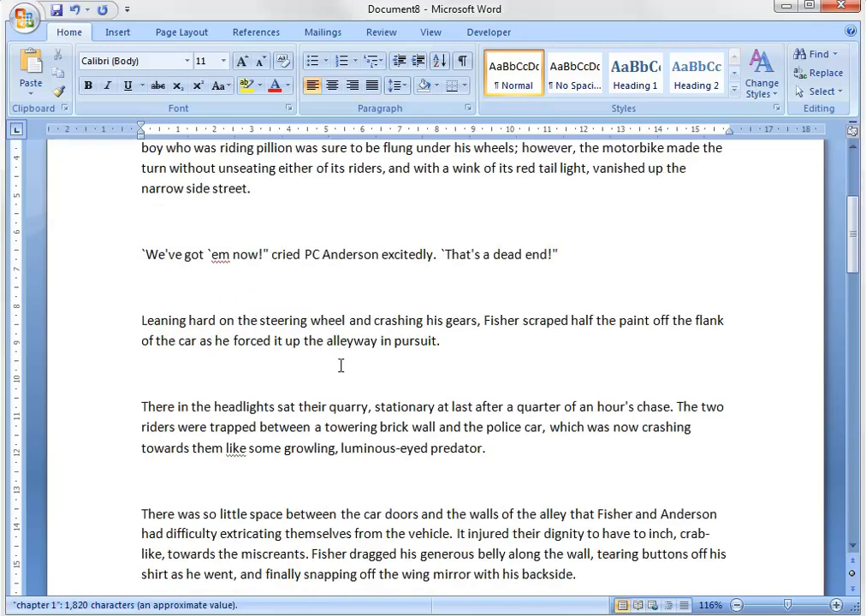
scroll(341, 365, "up", 6)
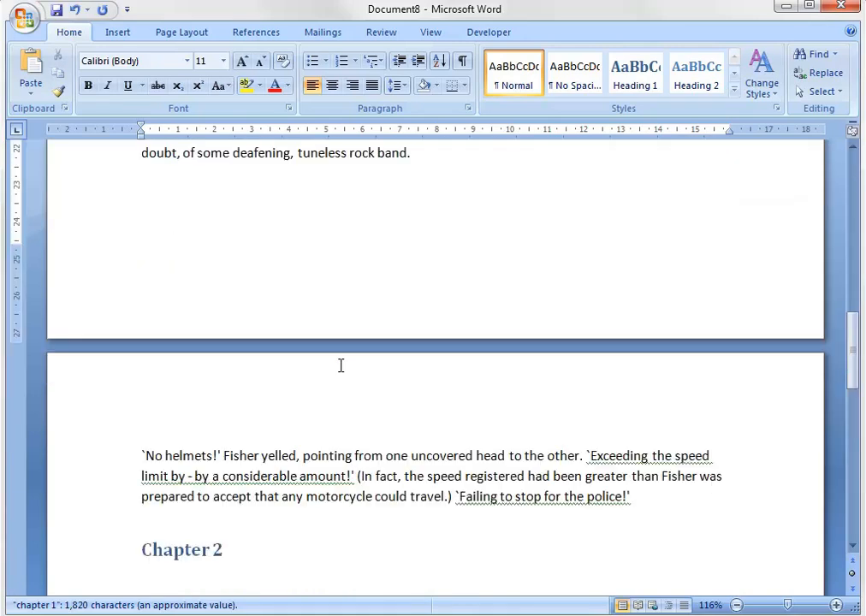
scroll(340, 366, "down", 6)
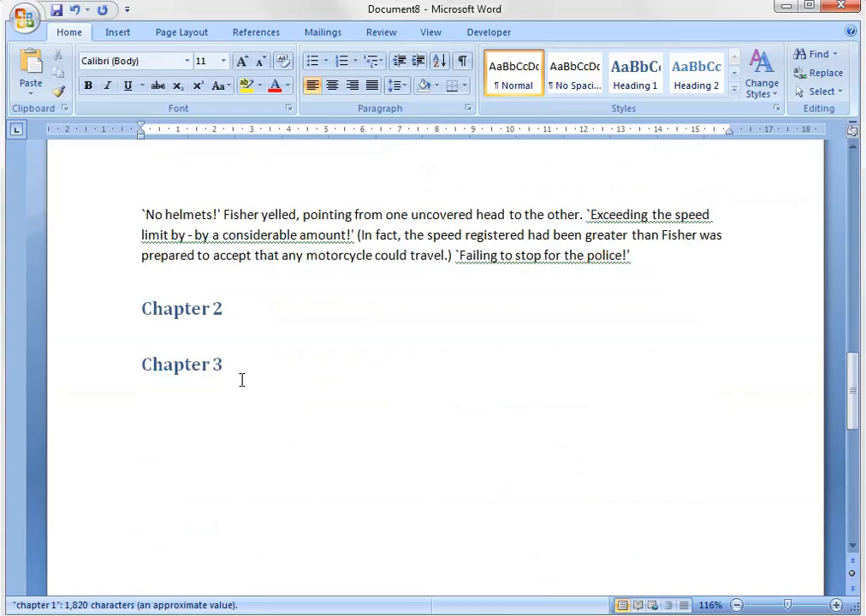
left_click(428, 34)
left_click(124, 76)
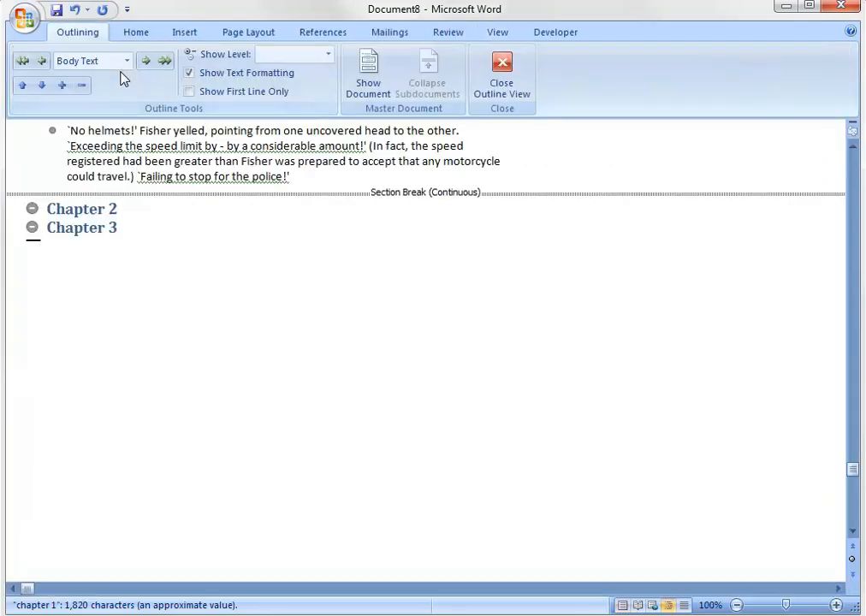
left_click(379, 90)
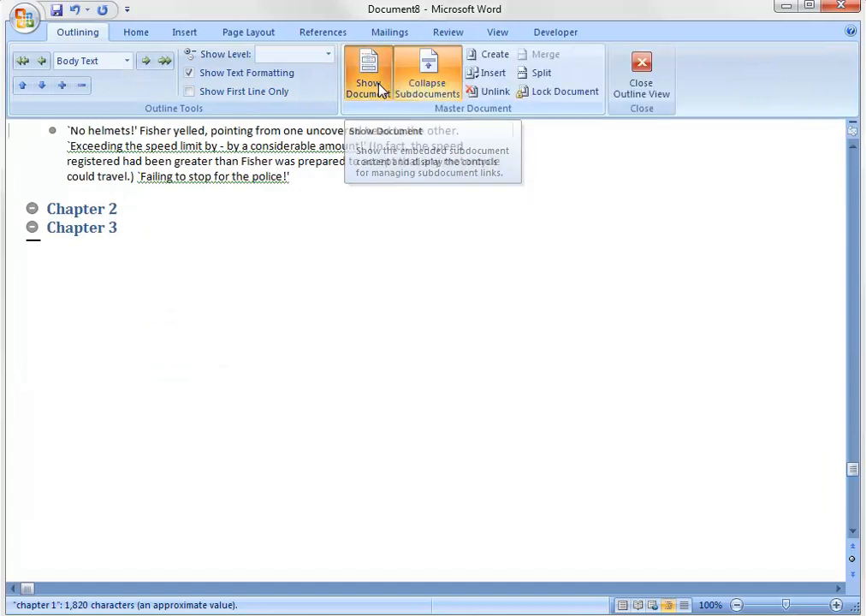
Insert the chapter 2 file as a subdocument on a new line below the Chapter 2 heading
left_click(134, 209)
key("Return")
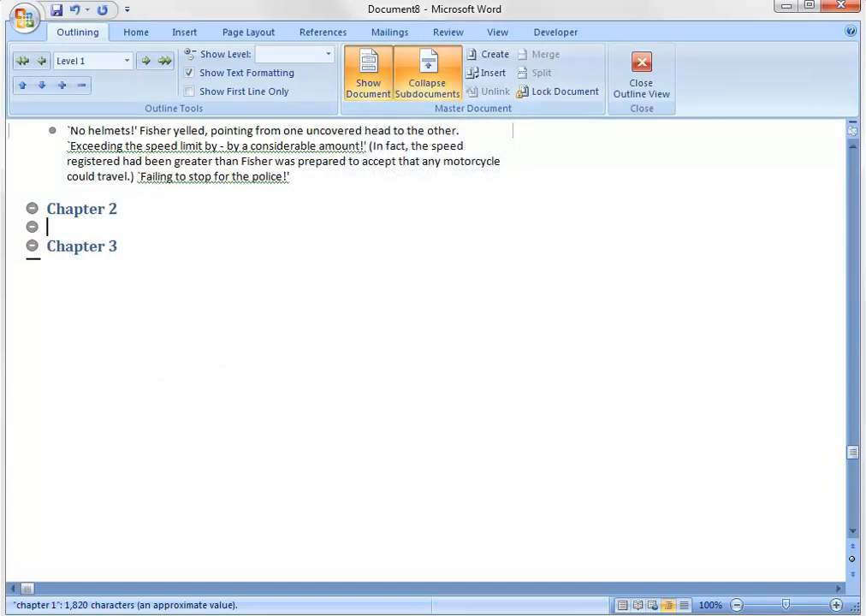
left_click(487, 75)
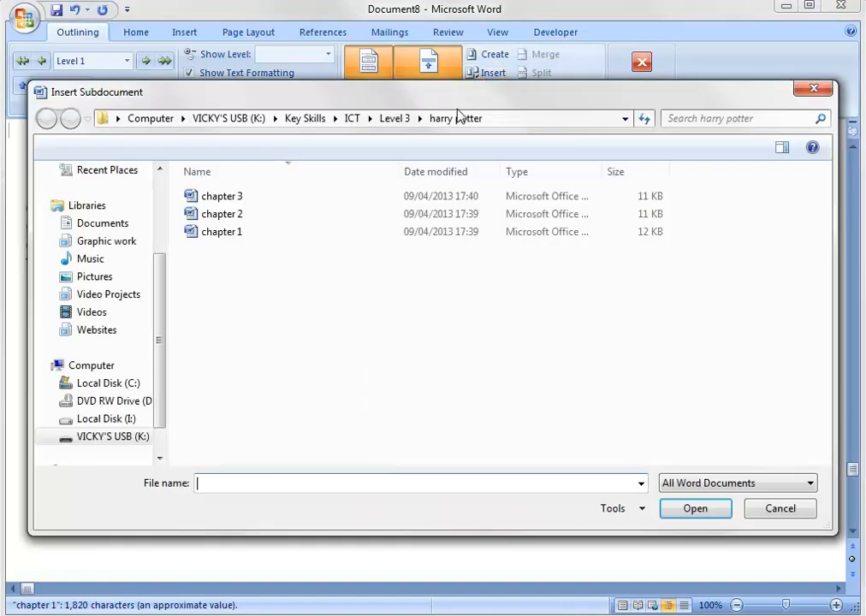
left_click(230, 221)
left_click(692, 509)
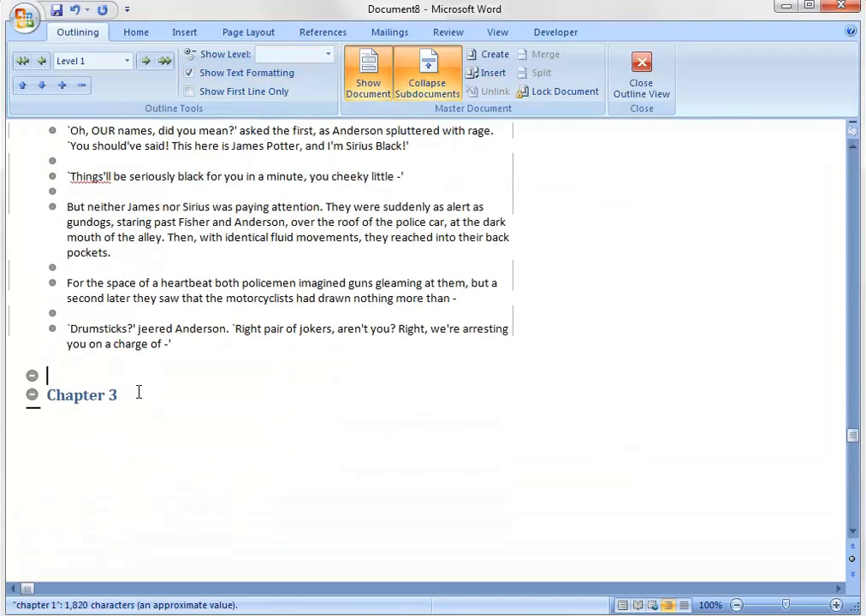
Insert the chapter 3 file as a subdocument on a new line below the Chapter 3 heading
key("Return")
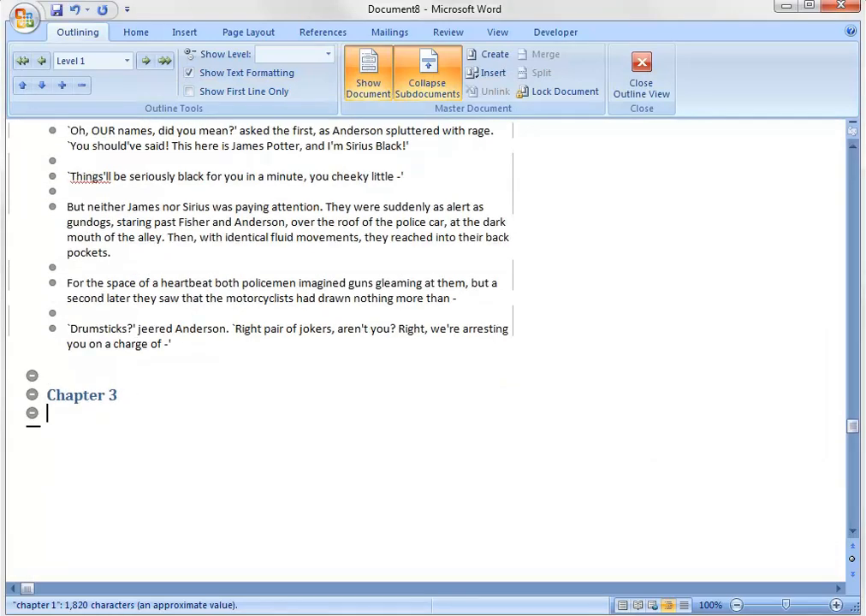
left_click(492, 74)
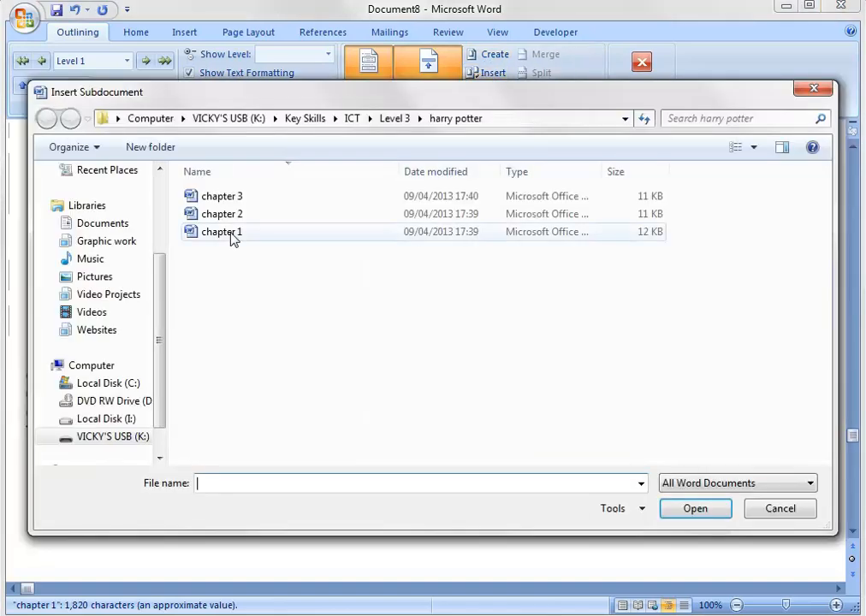
left_click(233, 198)
left_click(714, 515)
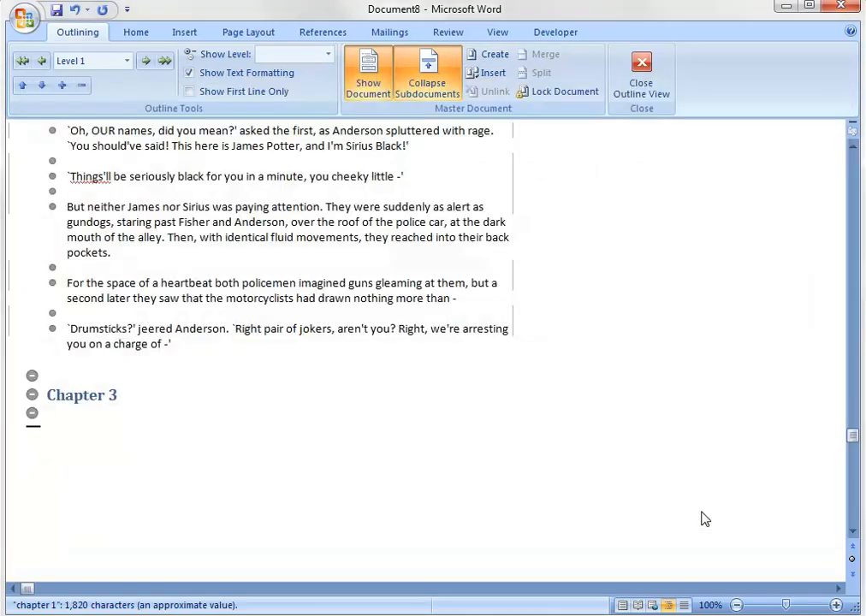
Look through the chapter text inserted under the three headings in the outline, and leave Outline view
scroll(345, 440, "down", 5)
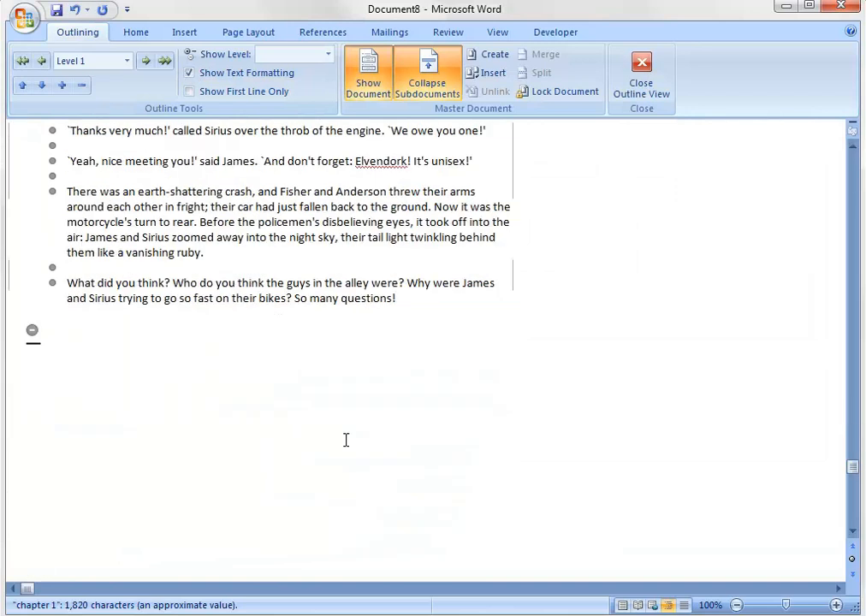
scroll(345, 439, "up", 11)
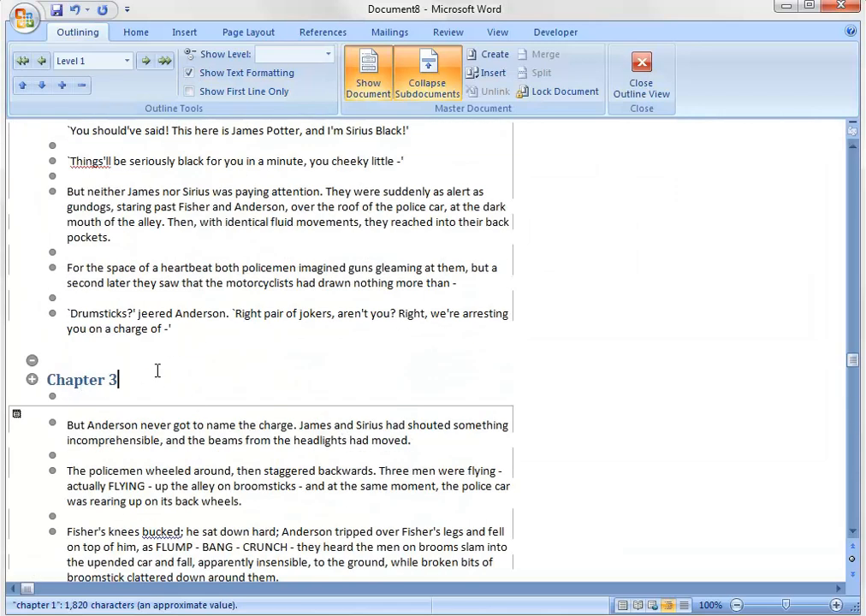
scroll(158, 370, "up", 18)
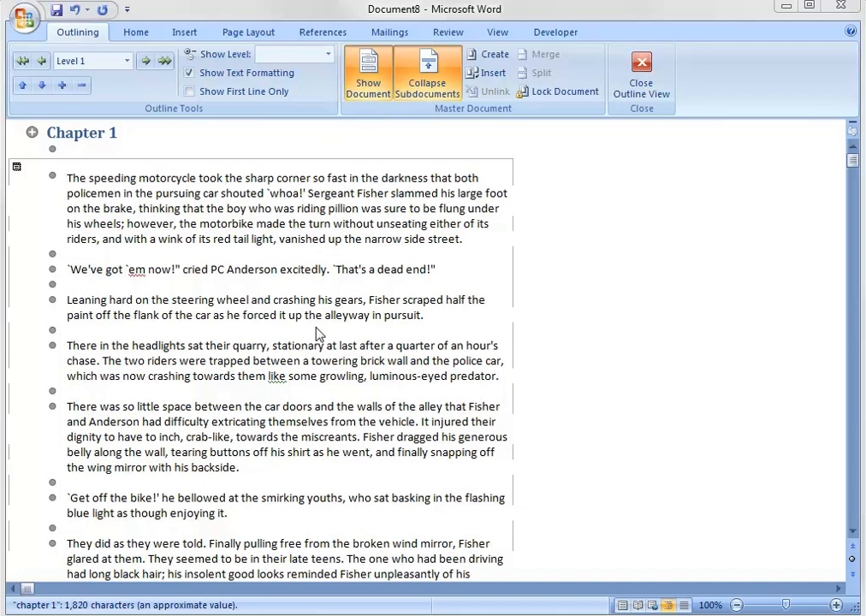
scroll(565, 363, "down", 12)
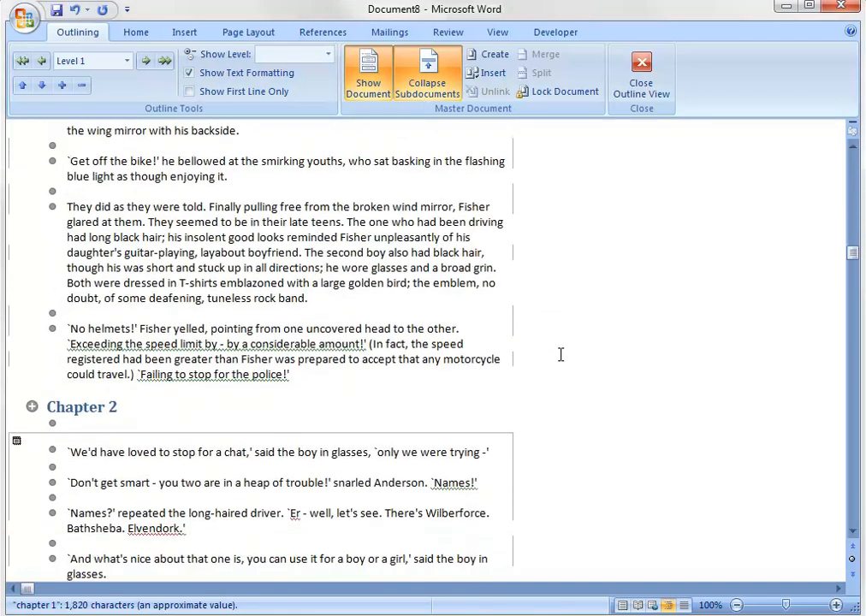
scroll(307, 356, "up", 5)
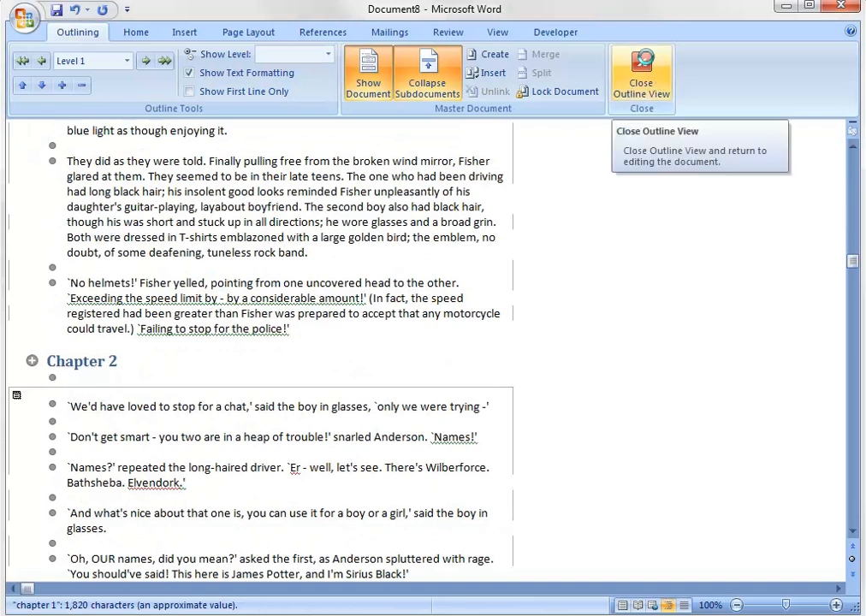
left_click(648, 64)
Remove the section break after the Chapter 3 heading so its text starts directly below on the same page
scroll(190, 499, "down", 7)
scroll(191, 487, "up", 3)
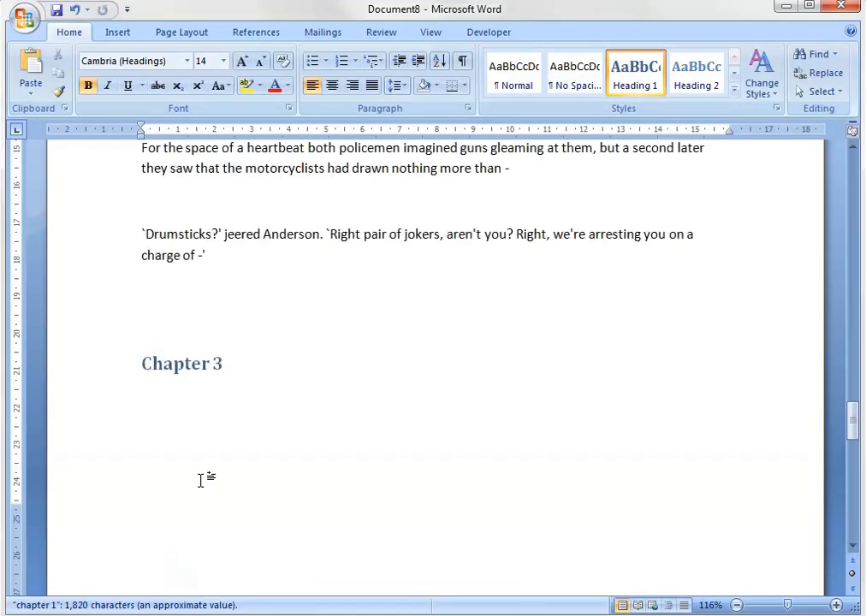
left_click(265, 368)
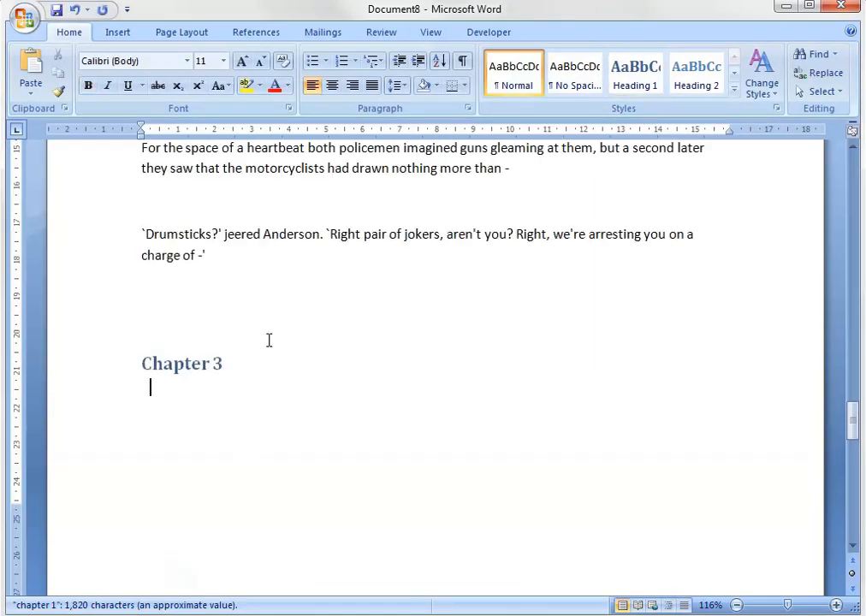
key("ctrl+Return")
Remove the section break after the Chapter 2 heading so its text follows directly below on the same page
scroll(285, 349, "up", 15)
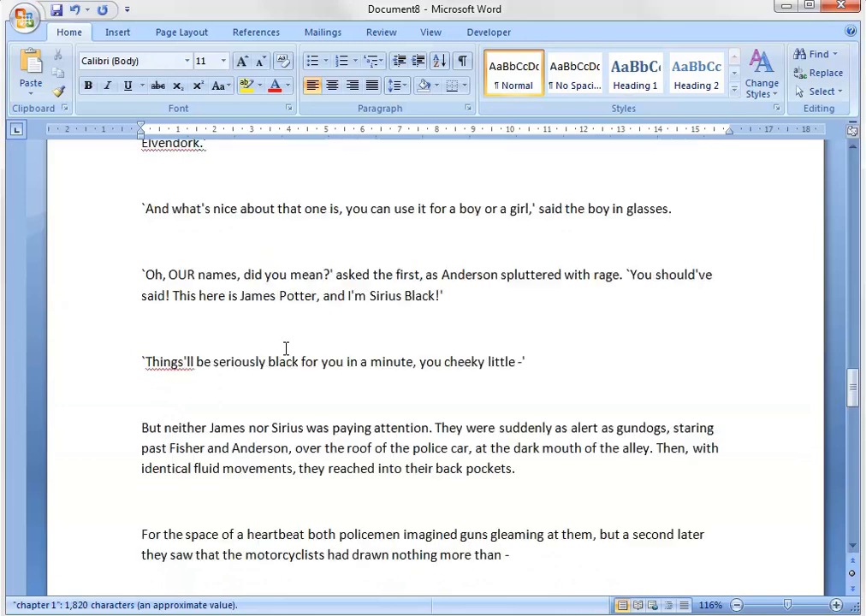
scroll(285, 350, "up", 10)
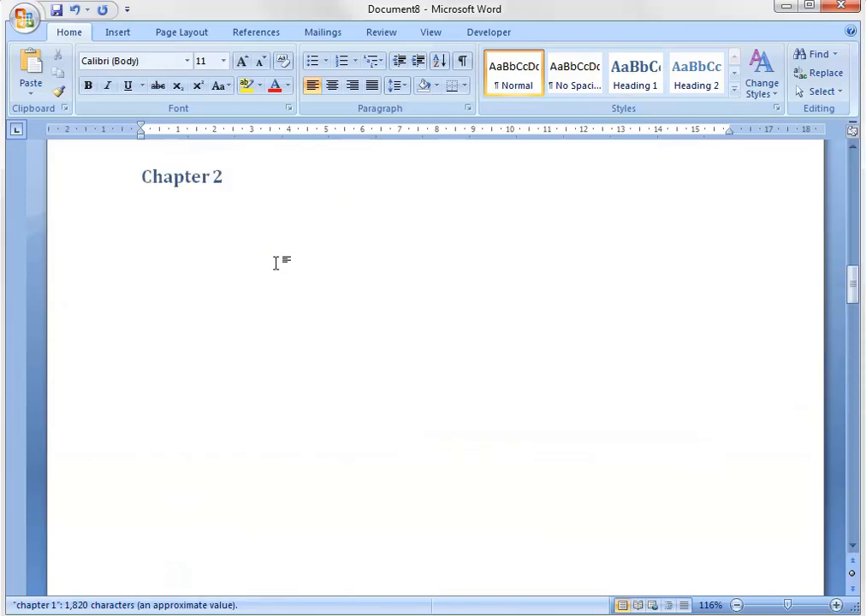
left_click(240, 178)
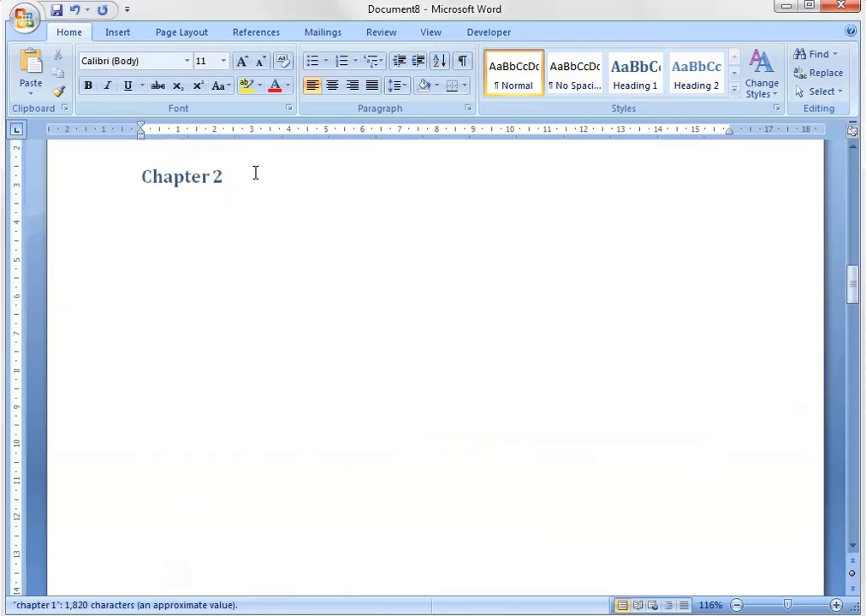
key("ctrl+Return")
scroll(228, 442, "up", 10)
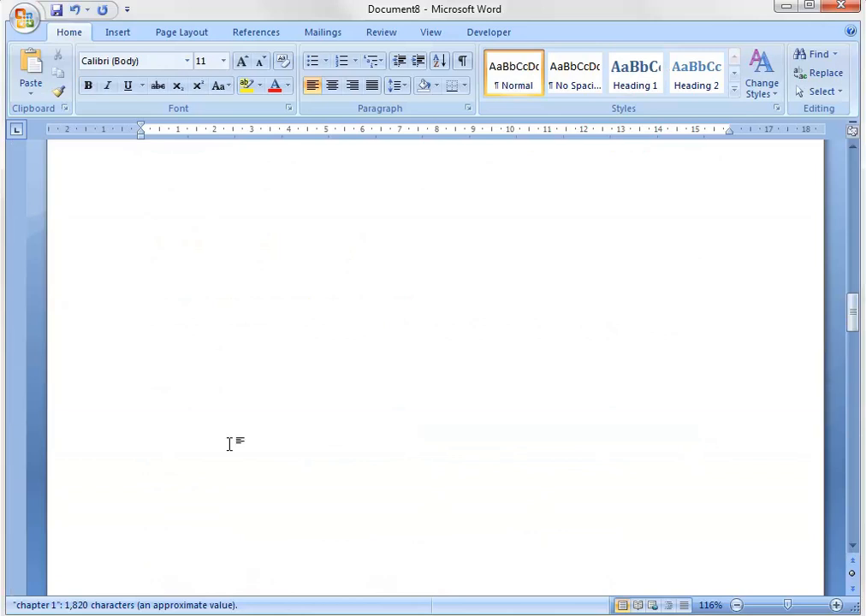
scroll(225, 441, "down", 1)
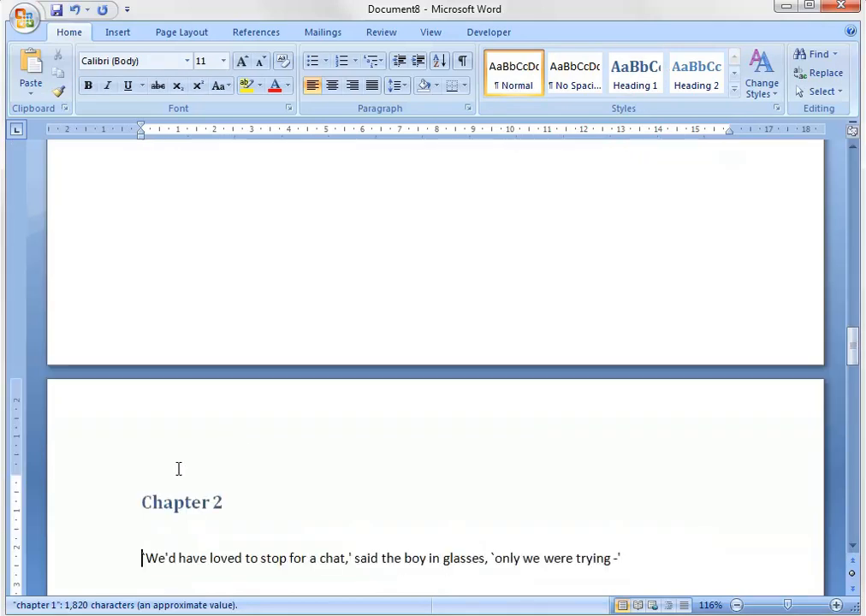
Delete the empty paragraph above the Chapter 3 heading at the start of its page
scroll(215, 493, "down", 20)
scroll(225, 491, "down", 5)
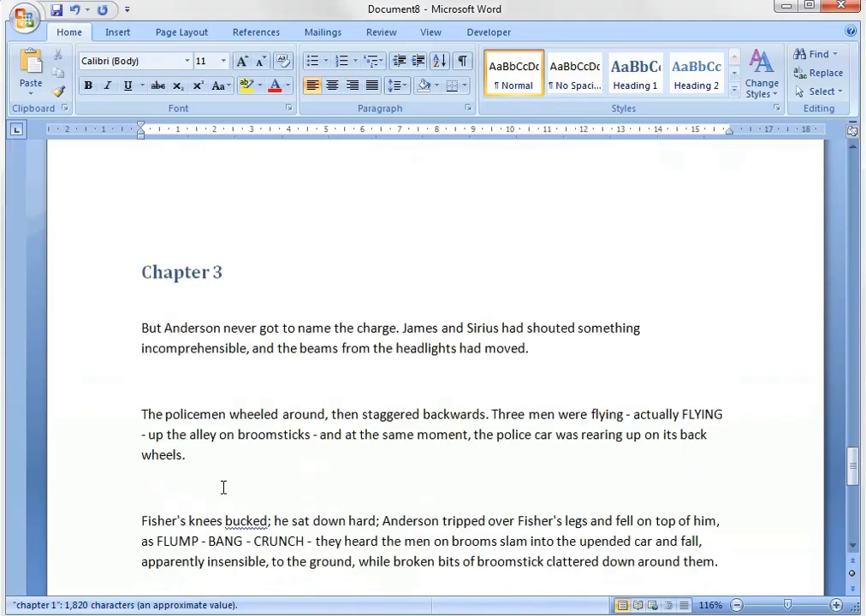
scroll(222, 488, "up", 5)
left_click(187, 486)
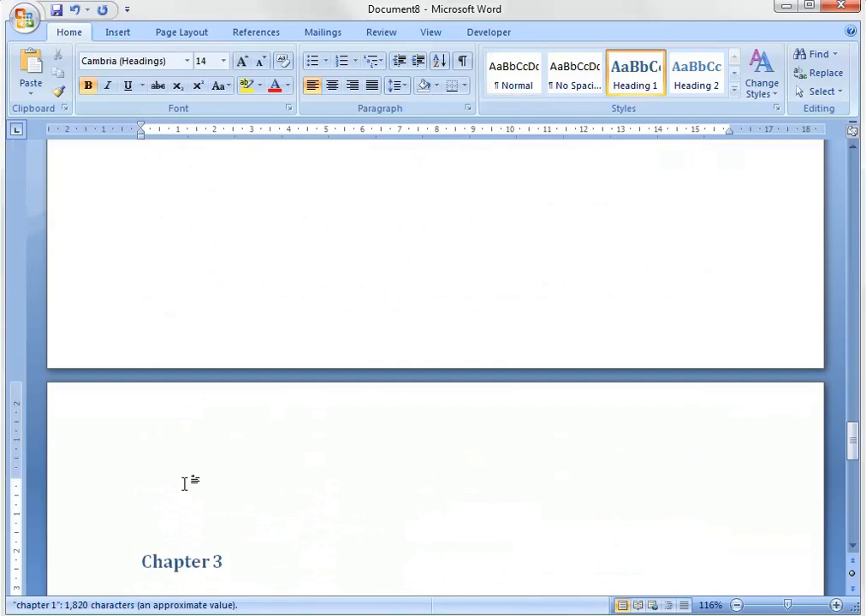
key("Delete")
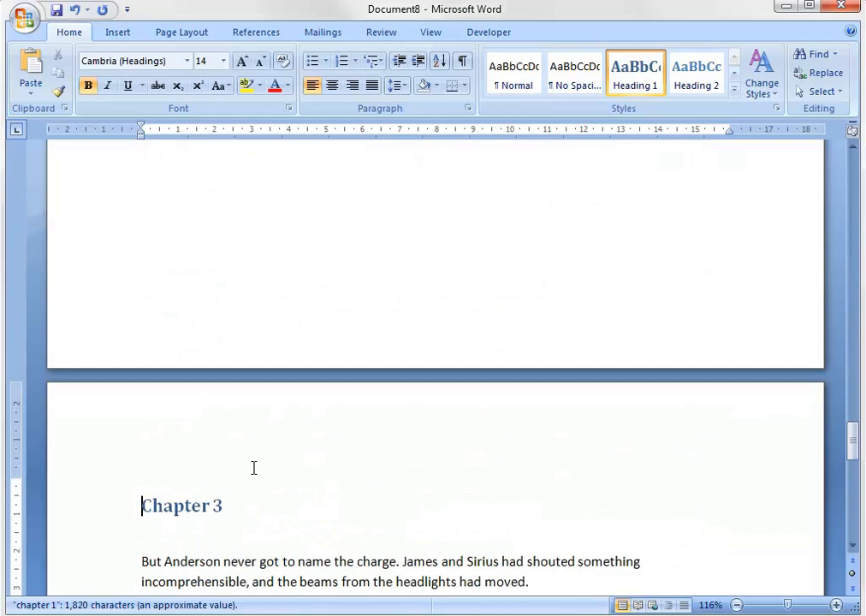
Delete the existing break between Chapter 2's last paragraph and the Chapter 3 heading, and insert a page break before the heading instead
key("Left")
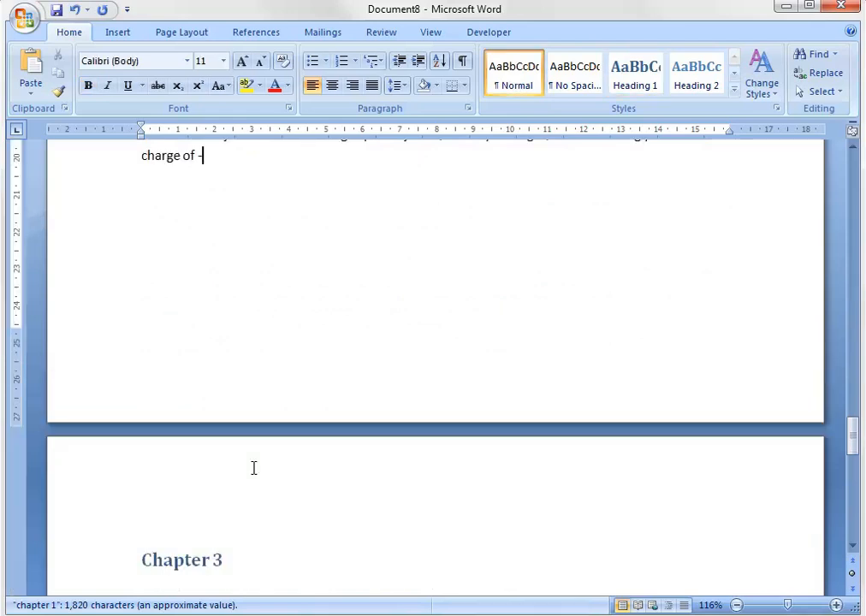
key("Right")
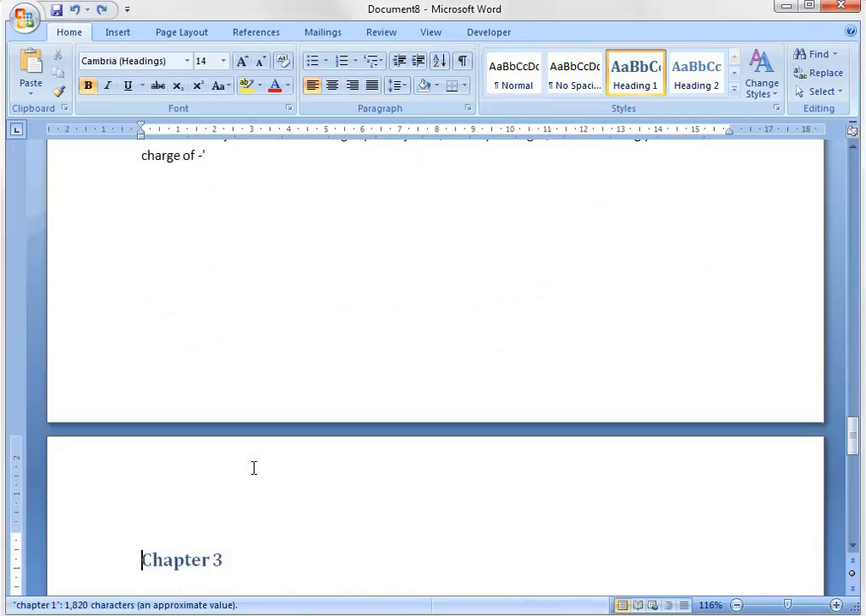
left_click(236, 145)
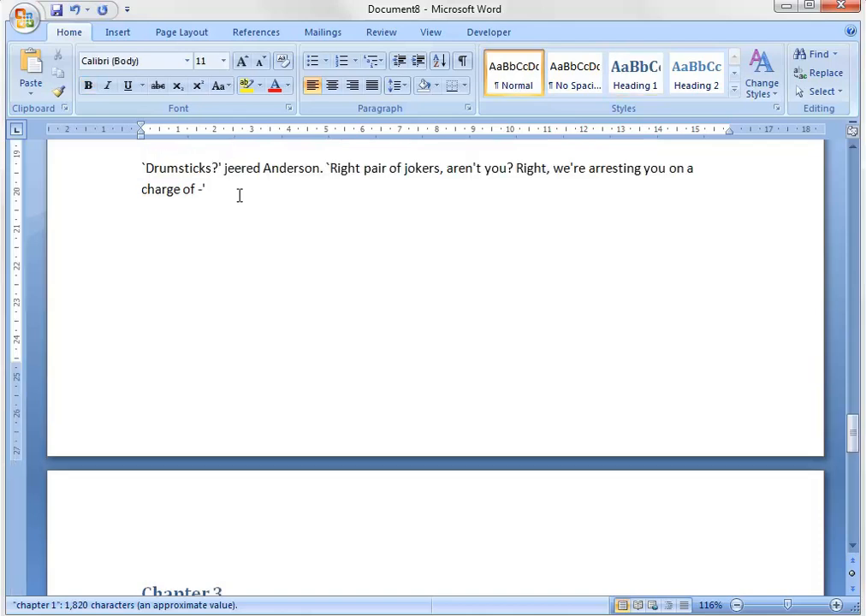
key("Delete")
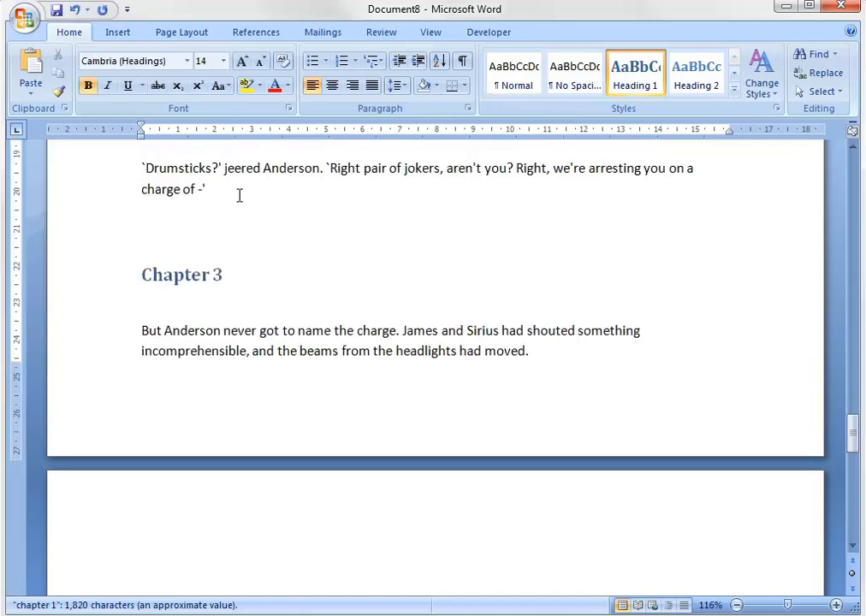
scroll(241, 323, "up", 2)
scroll(231, 334, "down", 1)
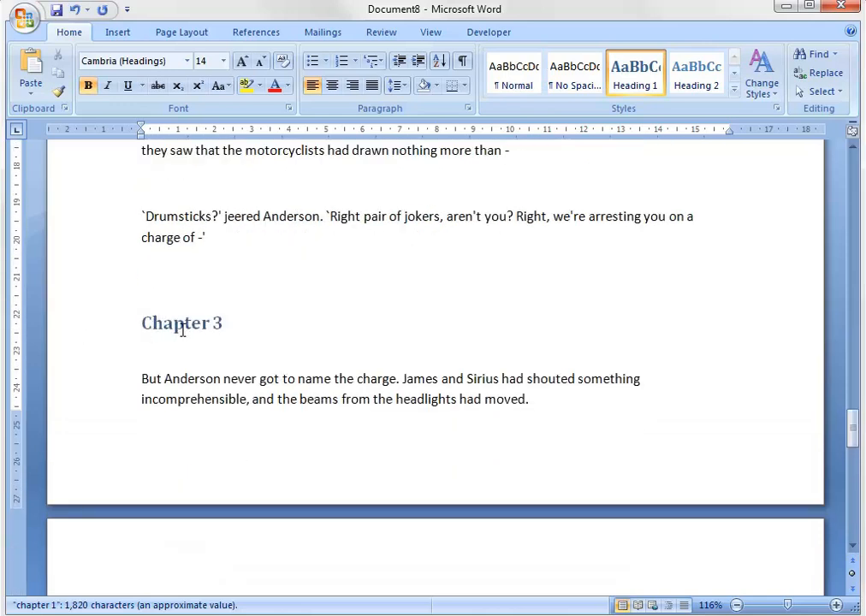
left_click(117, 33)
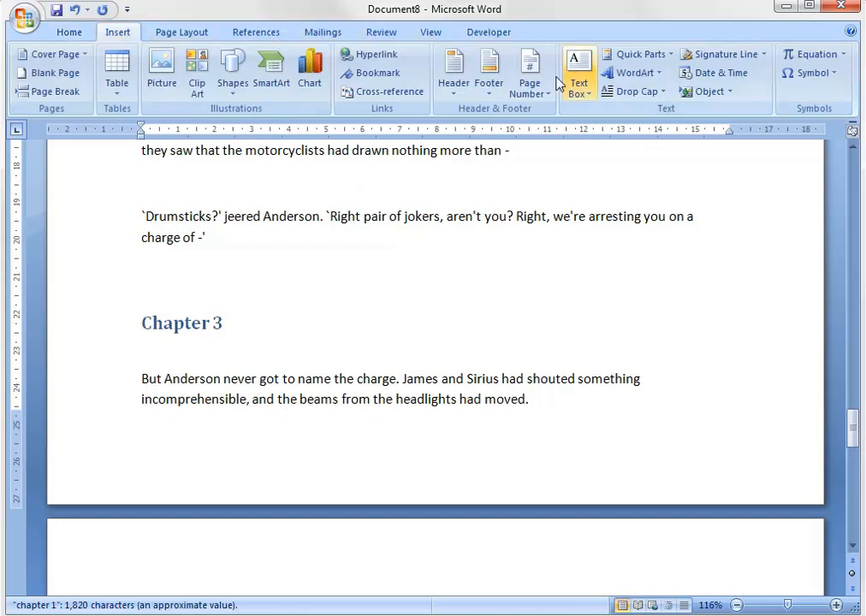
left_click(57, 93)
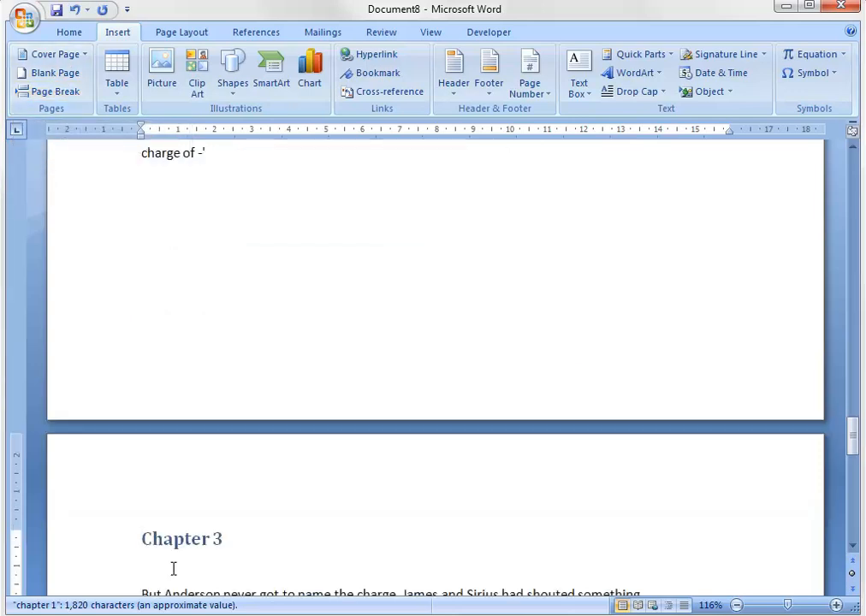
Check the styles applied to Chapter 3's heading and body text, and review the Chapter 2 and Chapter 1 headings and text
left_click(78, 37)
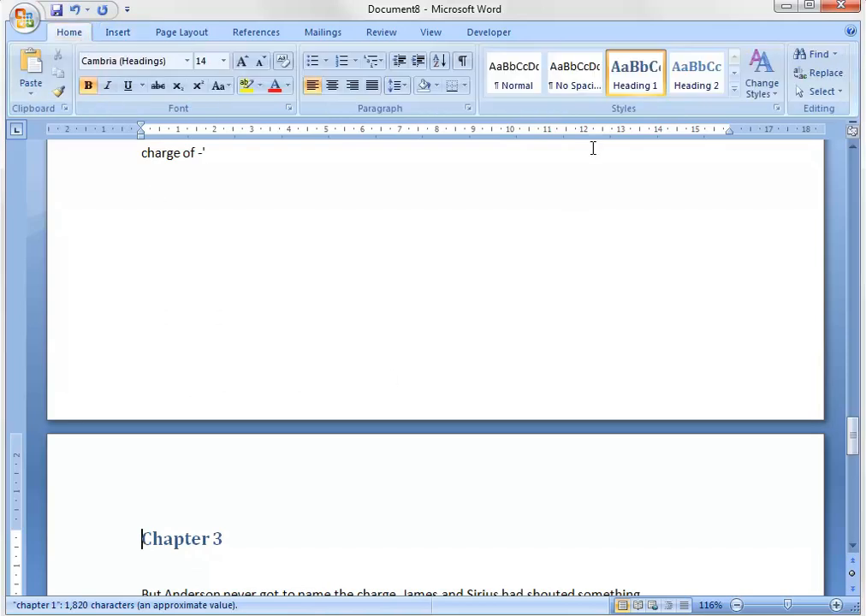
scroll(427, 448, "down", 2)
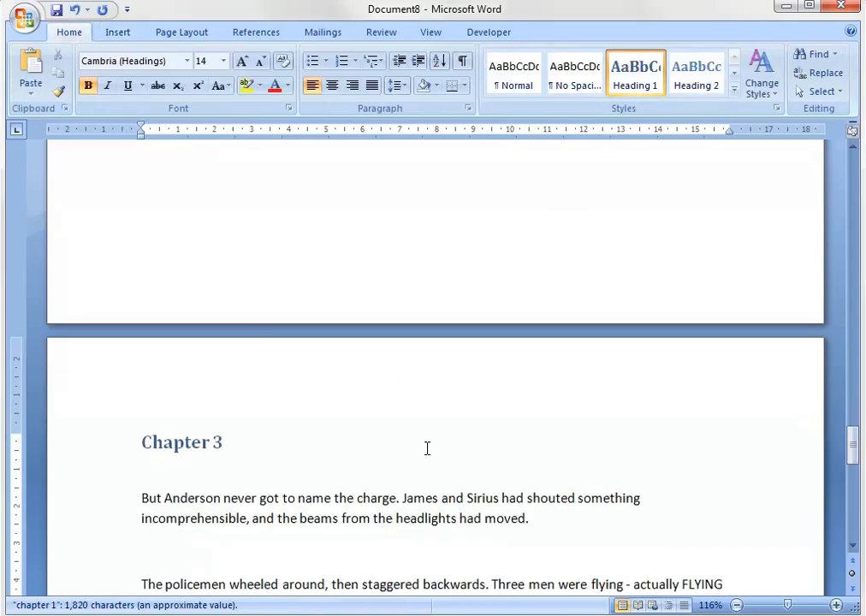
left_click(406, 503)
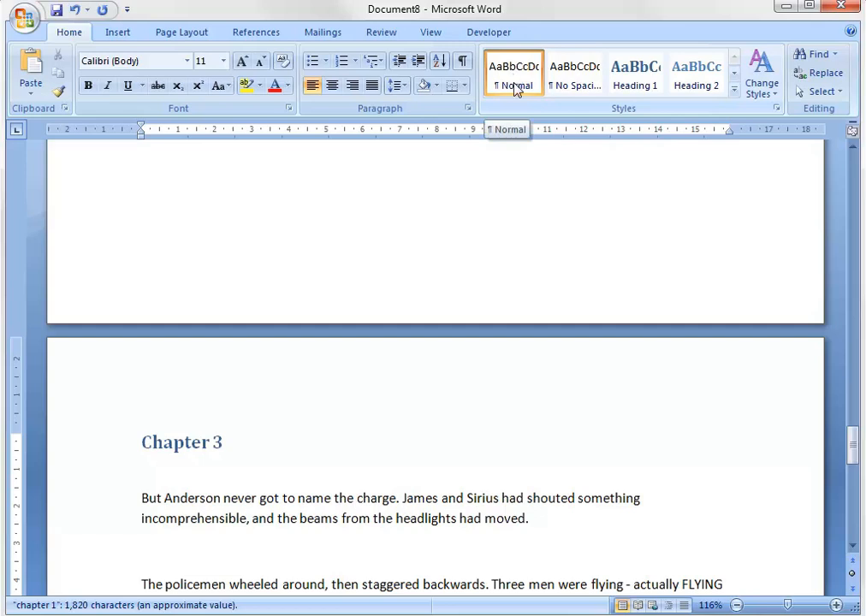
left_click_drag(249, 445, 140, 423)
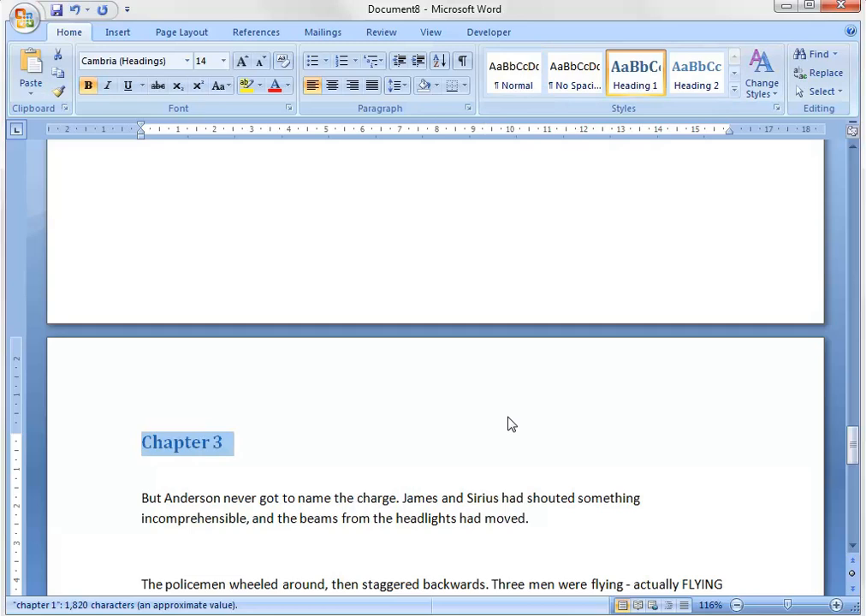
scroll(508, 425, "up", 15)
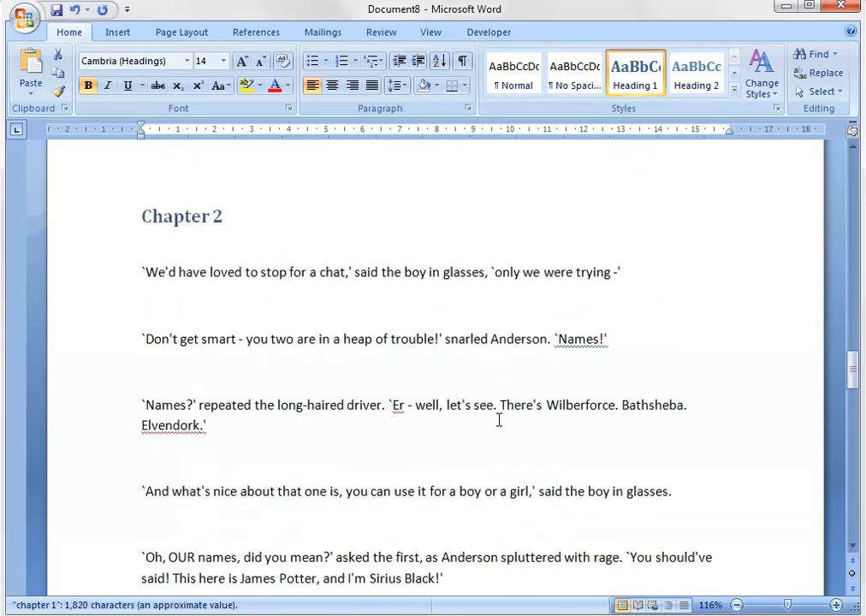
left_click_drag(262, 369, 29, 350)
scroll(369, 364, "up", 10)
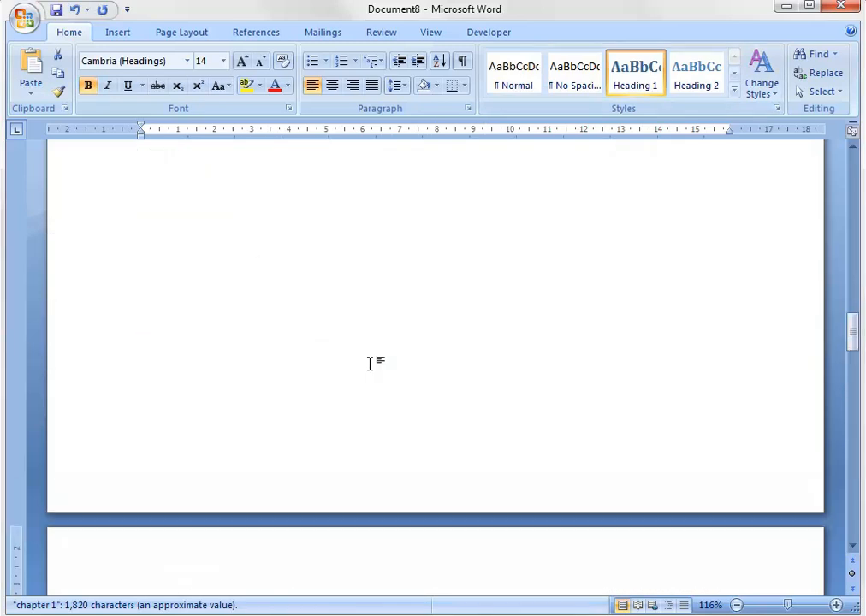
scroll(370, 364, "up", 12)
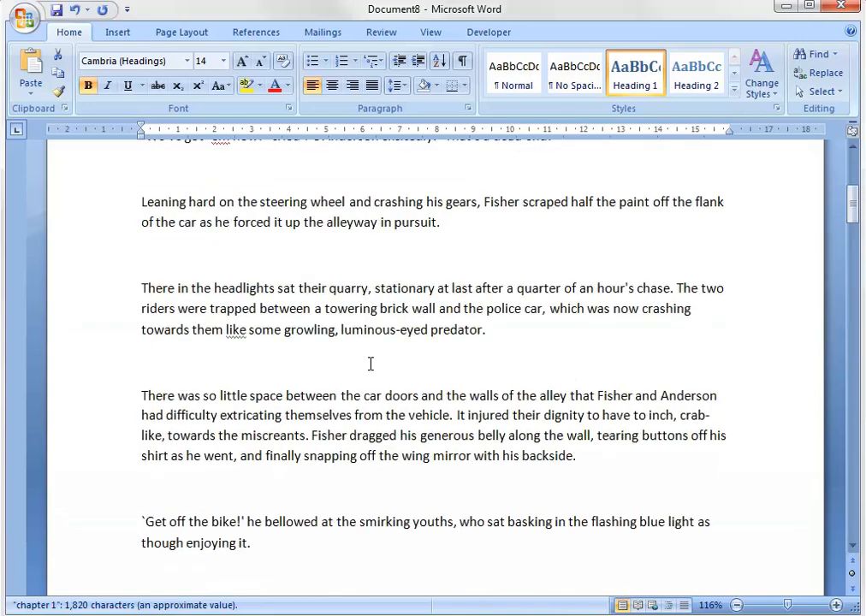
left_click(247, 199)
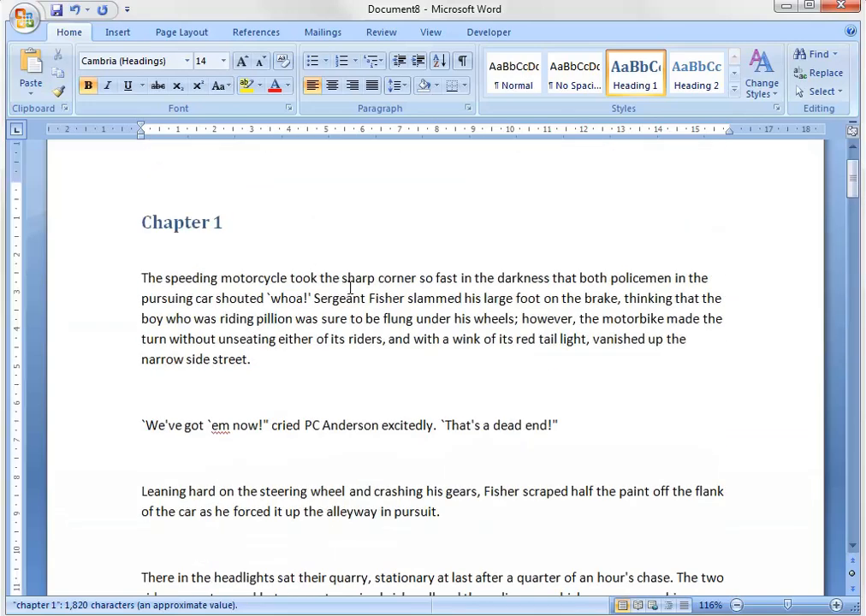
scroll(350, 287, "down", 8)
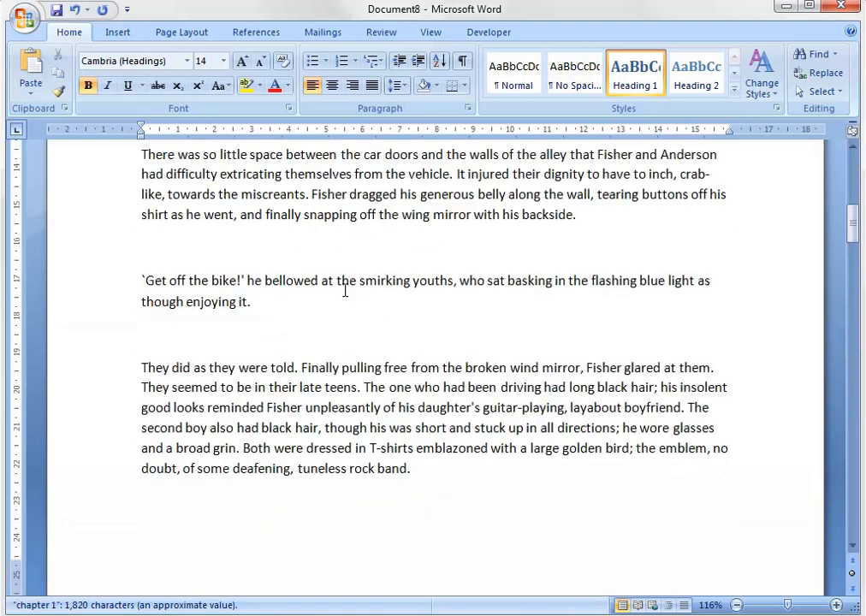
scroll(344, 290, "up", 9)
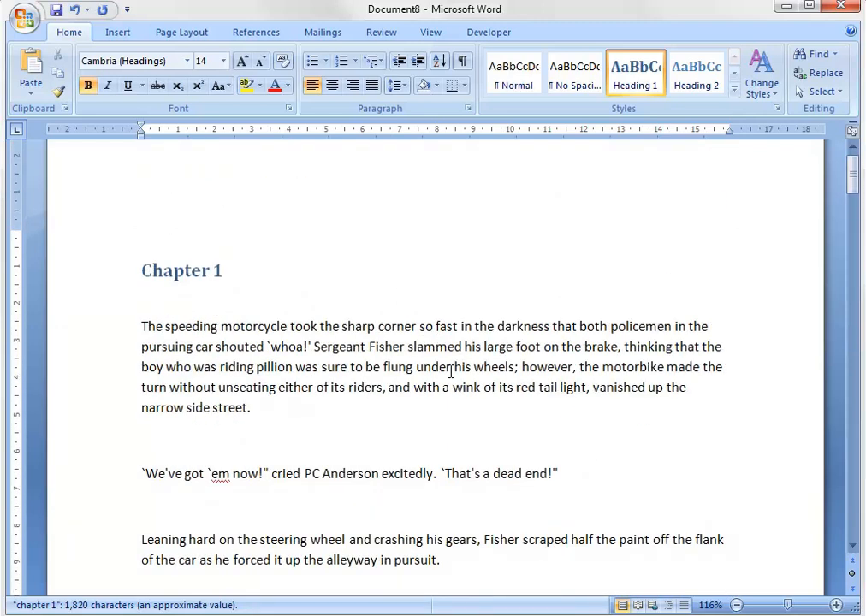
Insert page numbers at the bottom of the pages using the Brackets 2 design
left_click(118, 32)
left_click(547, 96)
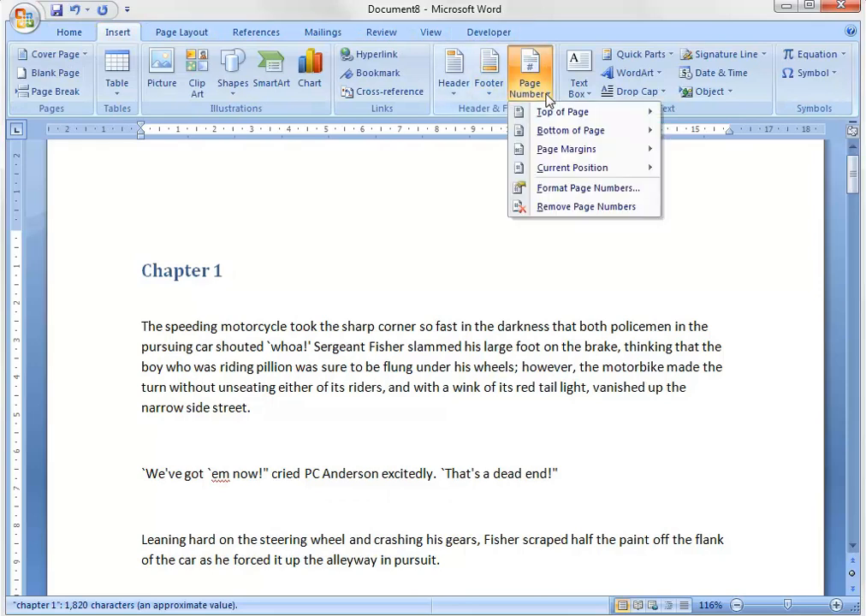
mouse_move(619, 129)
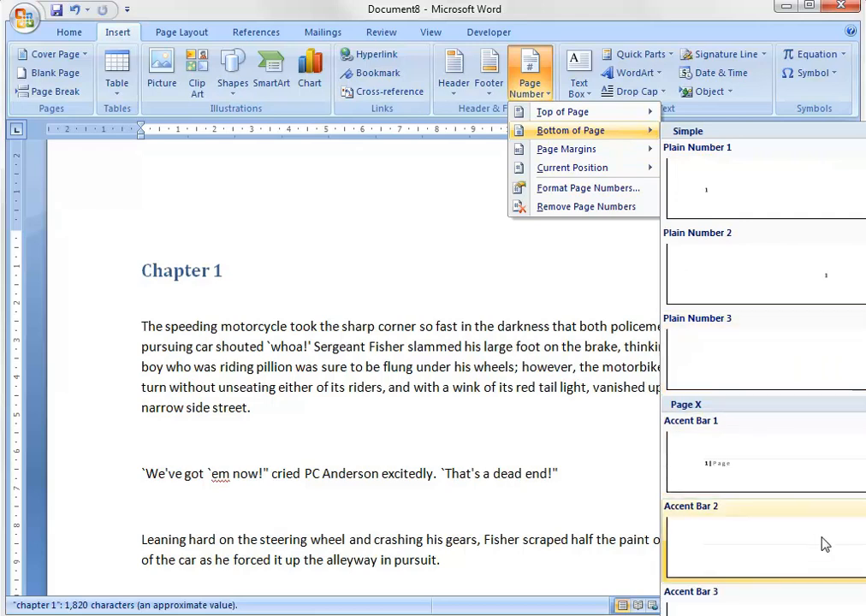
scroll(765, 368, "down", 4)
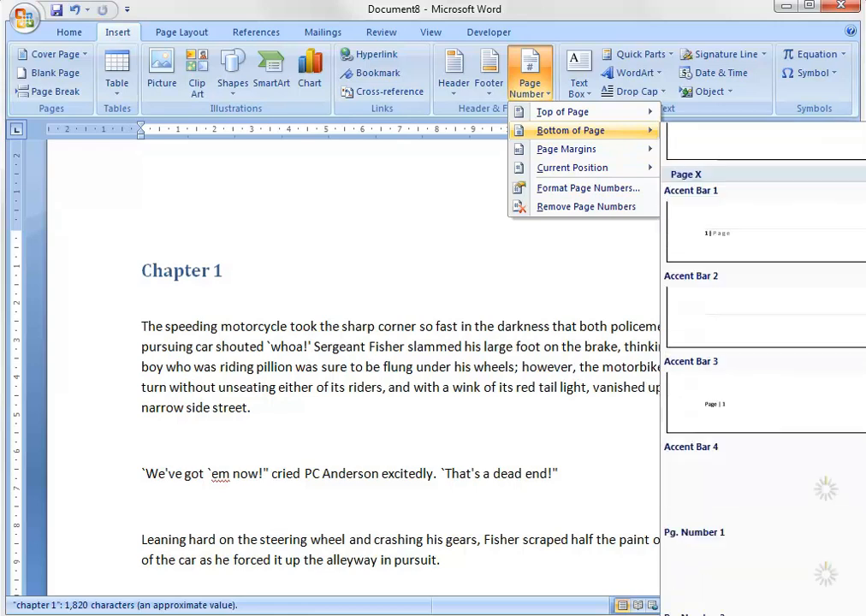
scroll(764, 368, "down", 4)
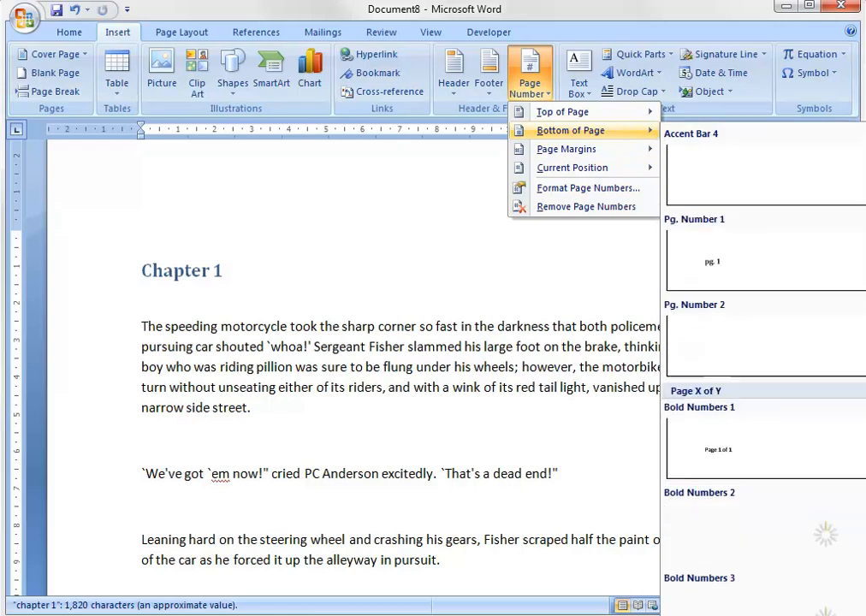
scroll(765, 368, "down", 6)
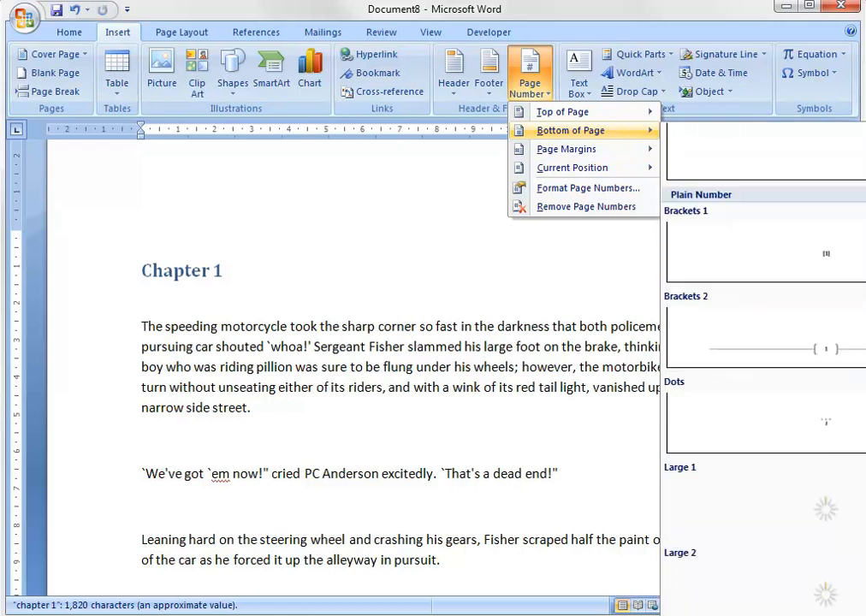
scroll(764, 368, "up", 2)
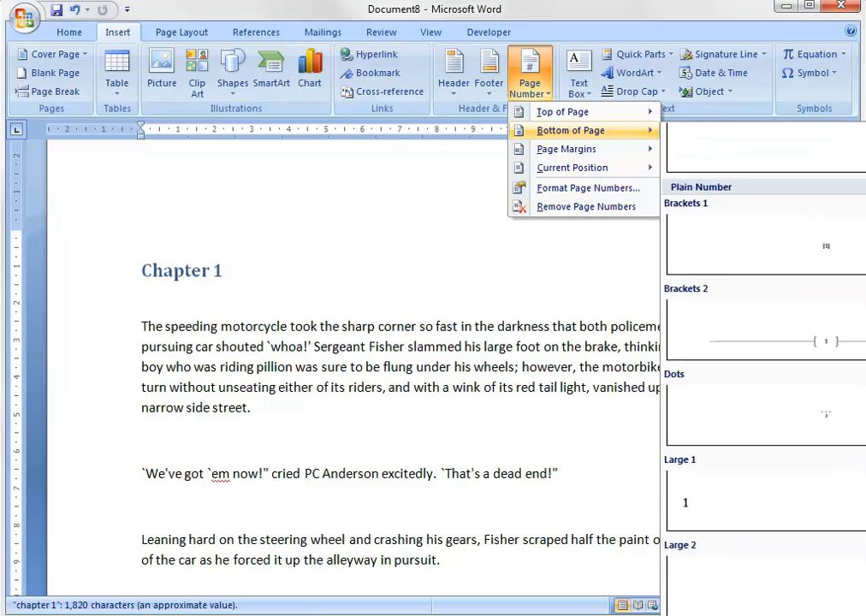
left_click(834, 328)
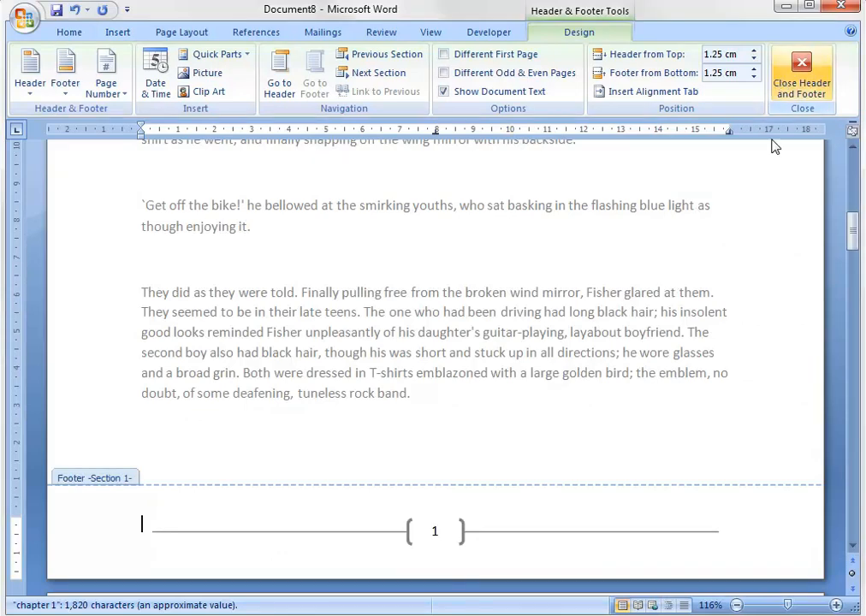
Add an Alphabet header with the document title "Harry Potter" and return to the body text
left_click_drag(852, 236, 853, 155)
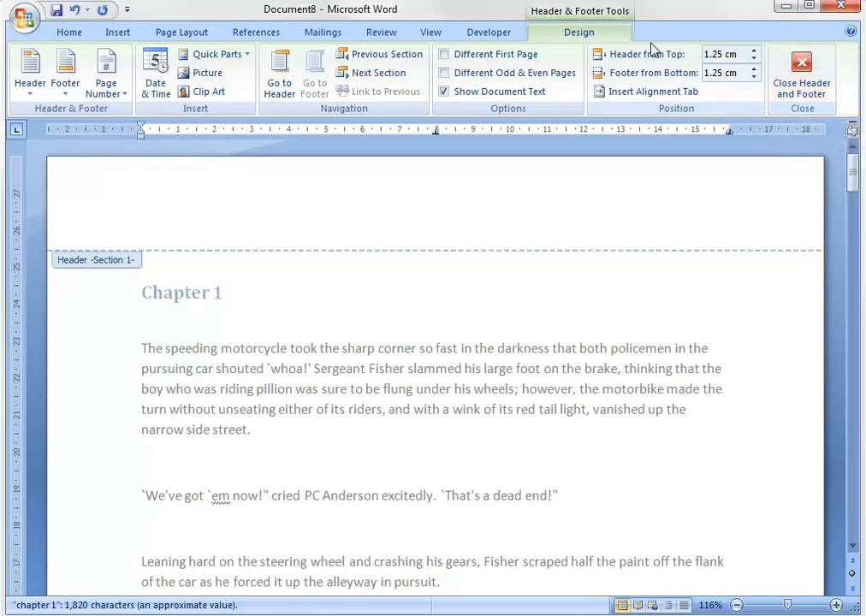
left_click(28, 93)
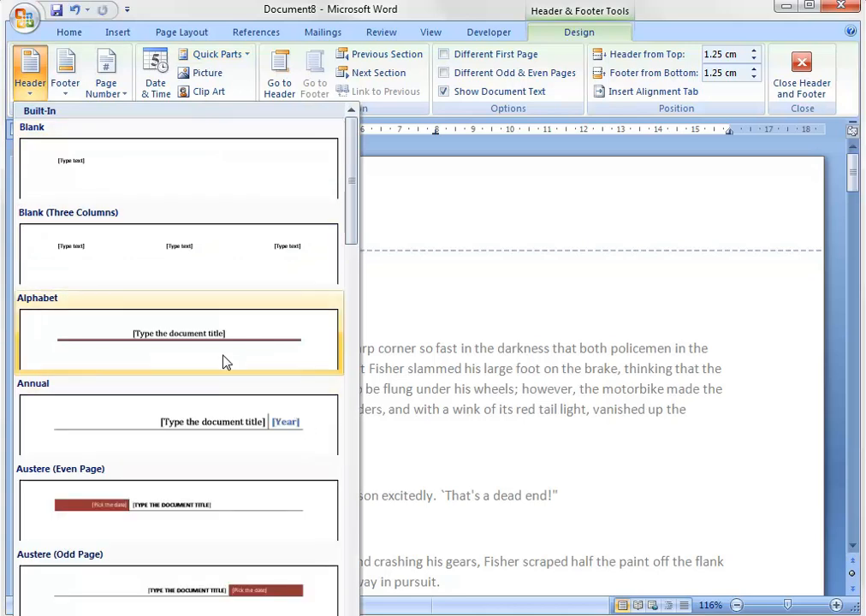
left_click(224, 362)
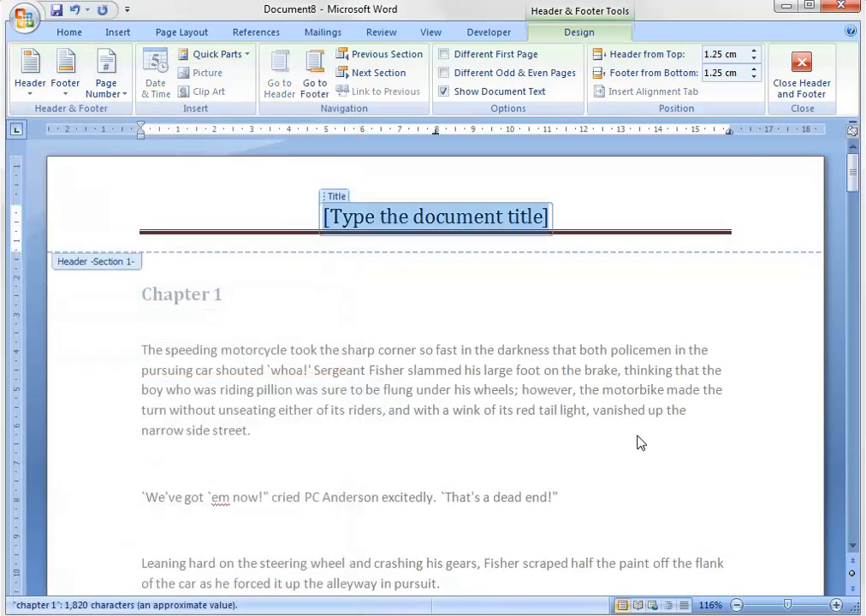
type("Harr")
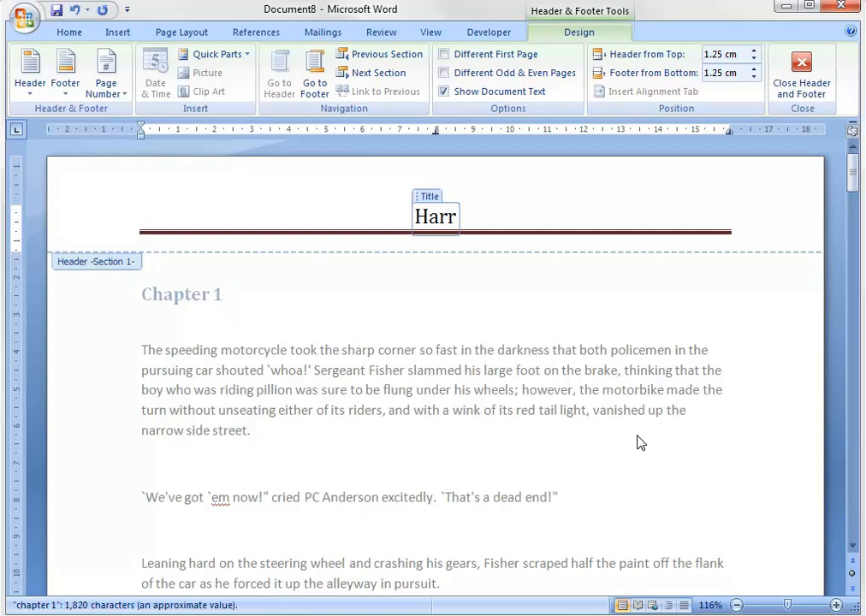
type("y Potter")
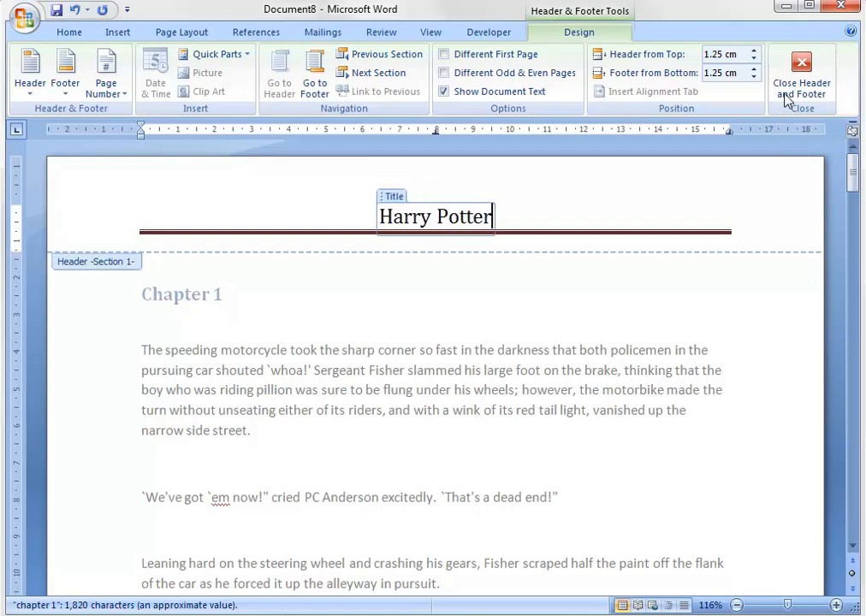
left_click(813, 76)
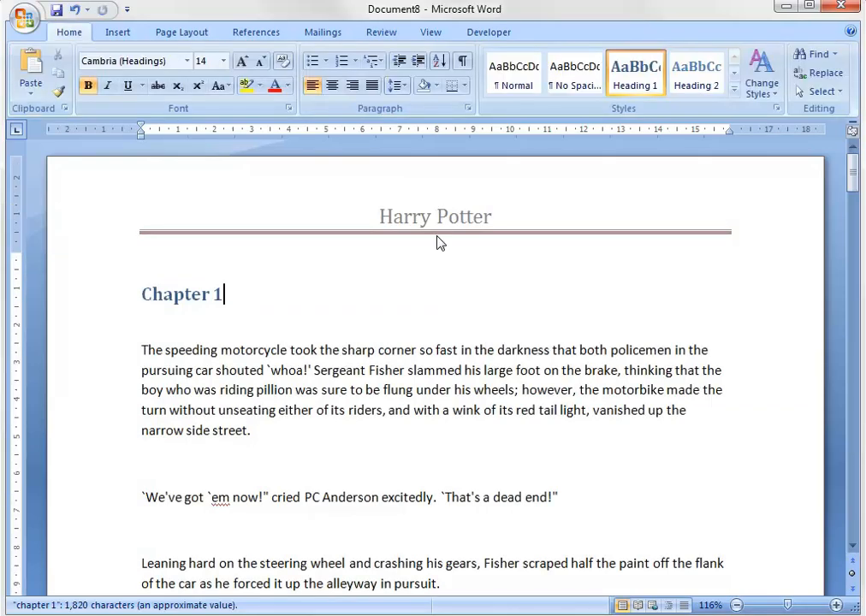
Review the header, the page numbers and the Chapter 1 heading across the document's pages
scroll(454, 289, "down", 20)
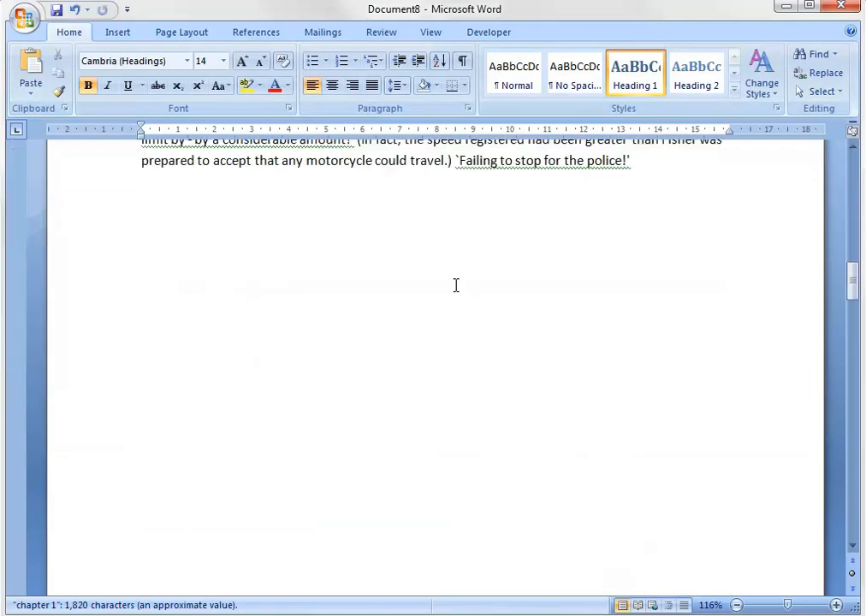
scroll(453, 278, "down", 15)
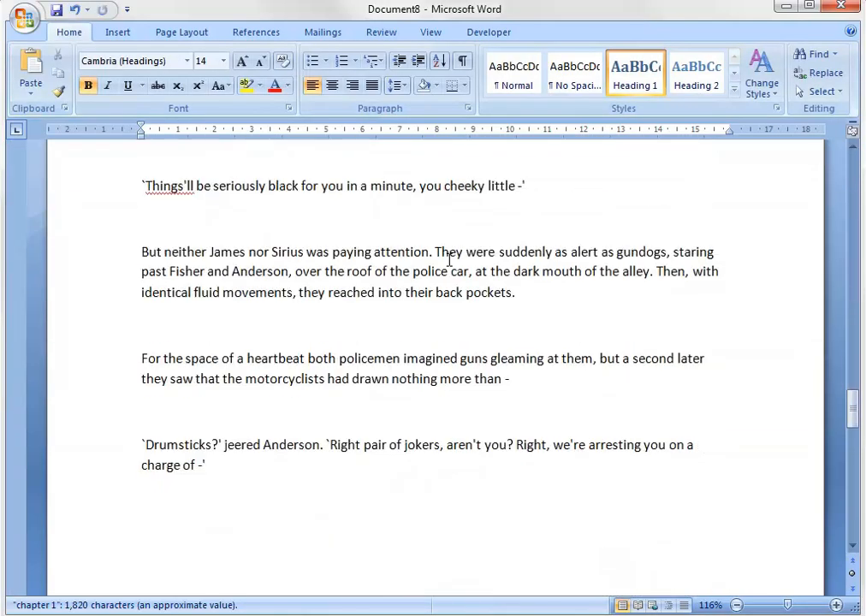
scroll(449, 260, "up", 6)
scroll(449, 261, "up", 20)
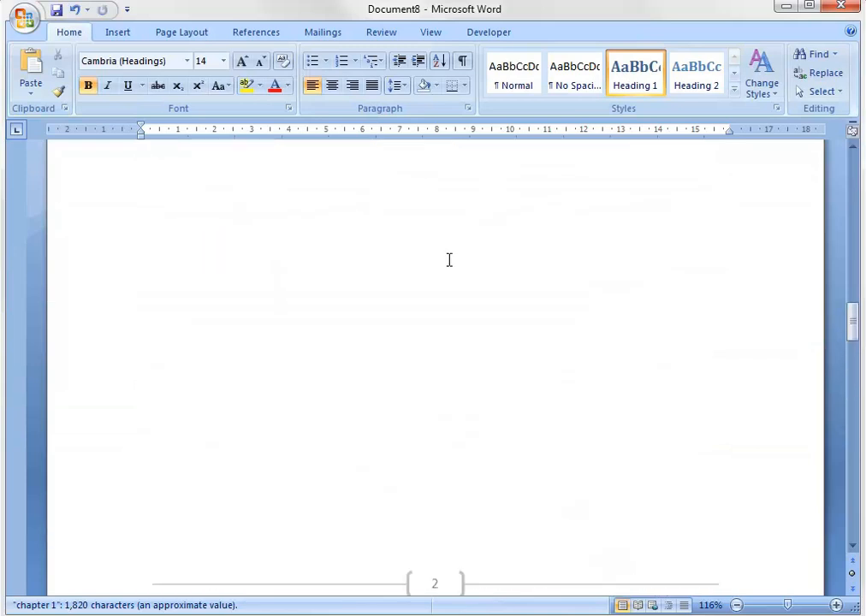
scroll(450, 261, "up", 20)
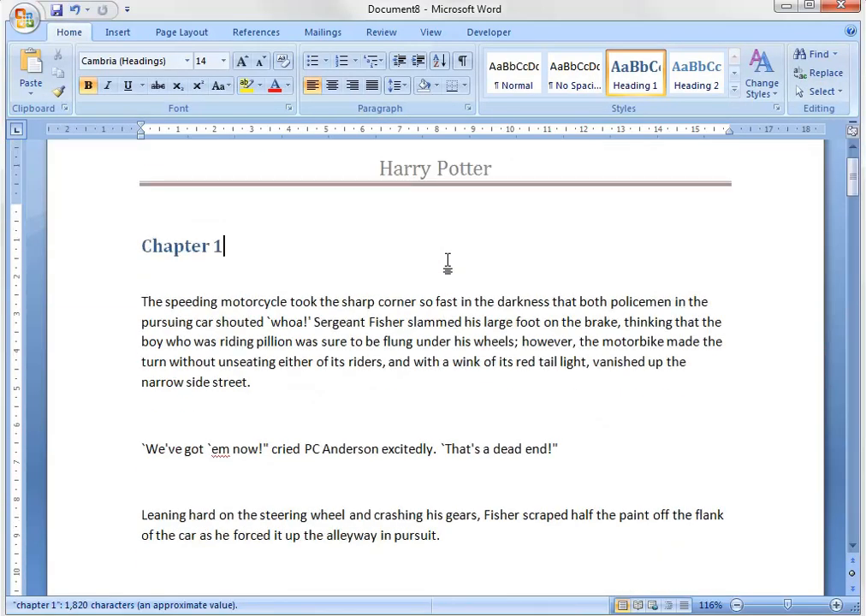
left_click(95, 245)
left_click(240, 246)
left_click_drag(239, 246, 127, 248)
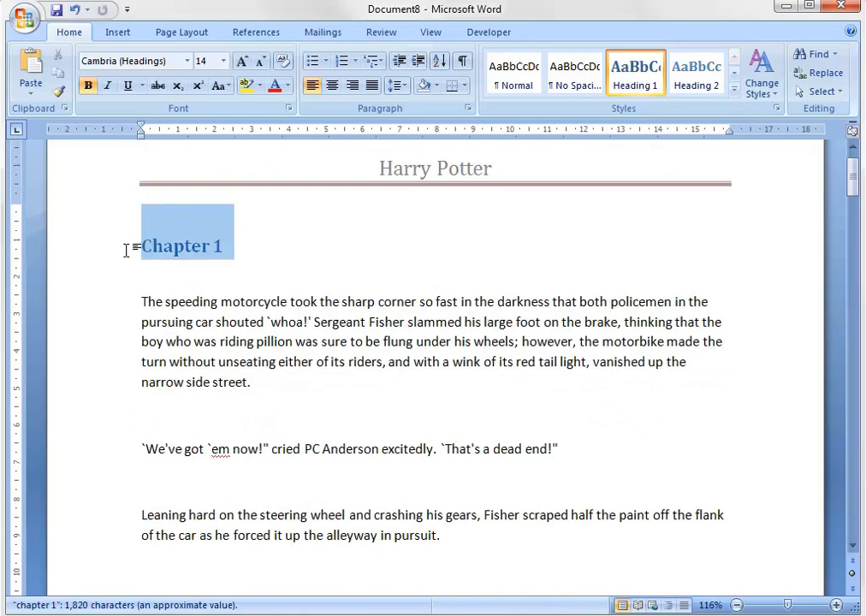
left_click(352, 240)
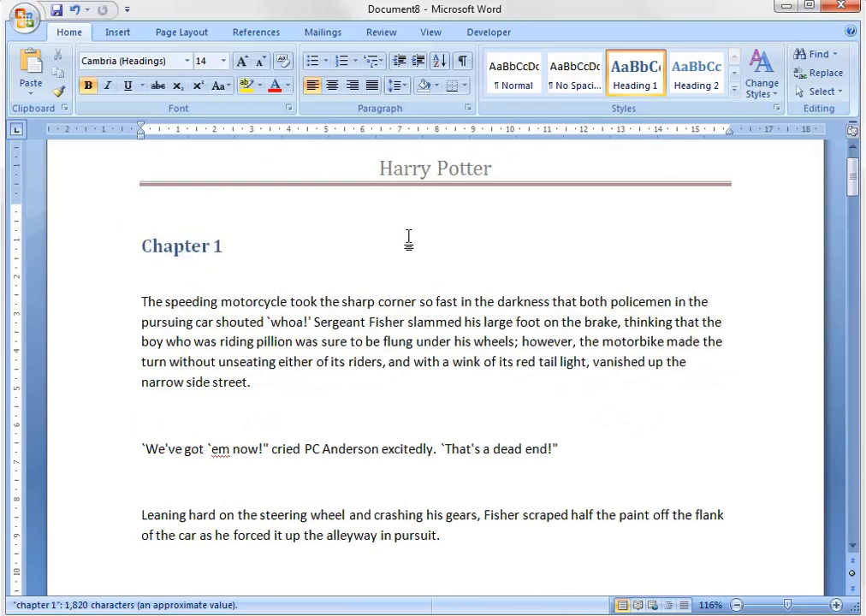
scroll(408, 242, "up", 1)
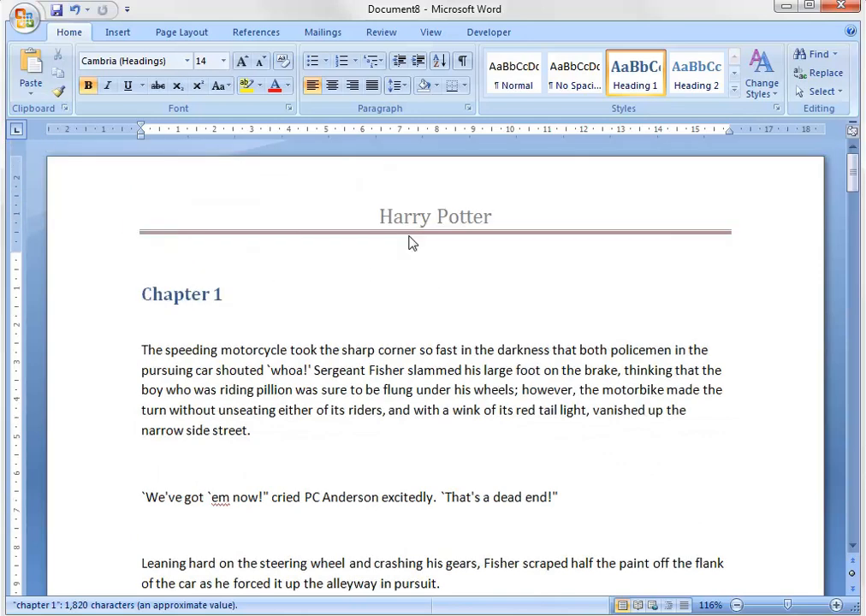
Insert a page break before the Chapter 1 heading to leave an empty first page
left_click(139, 291)
scroll(195, 342, "down", 5)
scroll(290, 342, "up", 5)
left_click(111, 33)
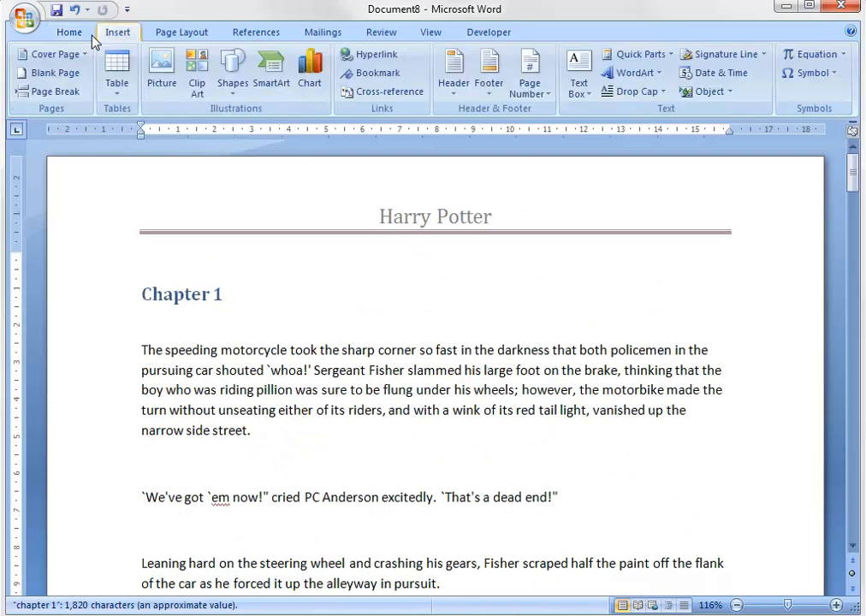
left_click(49, 92)
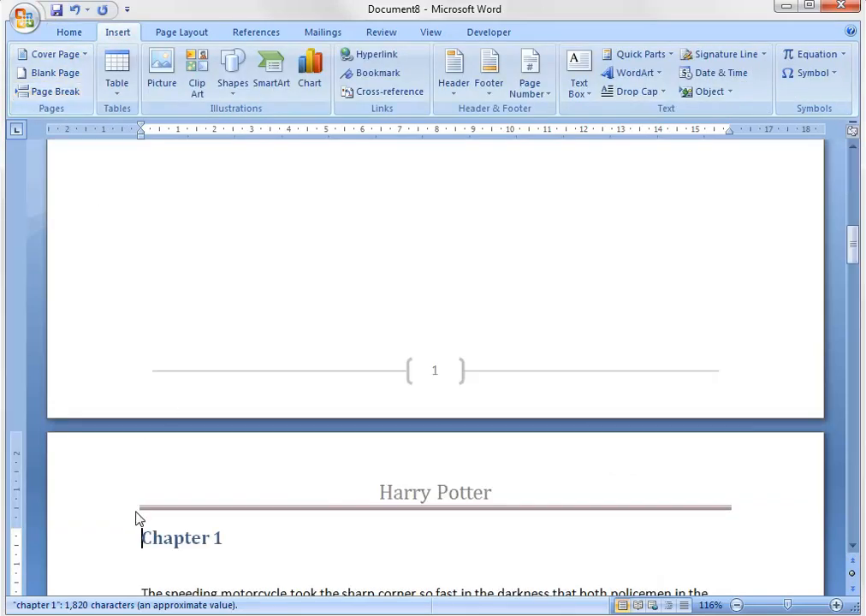
Insert a table of contents in the Automatic Table 1 style on the empty first page
scroll(129, 518, "up", 5)
scroll(112, 480, "down", 5)
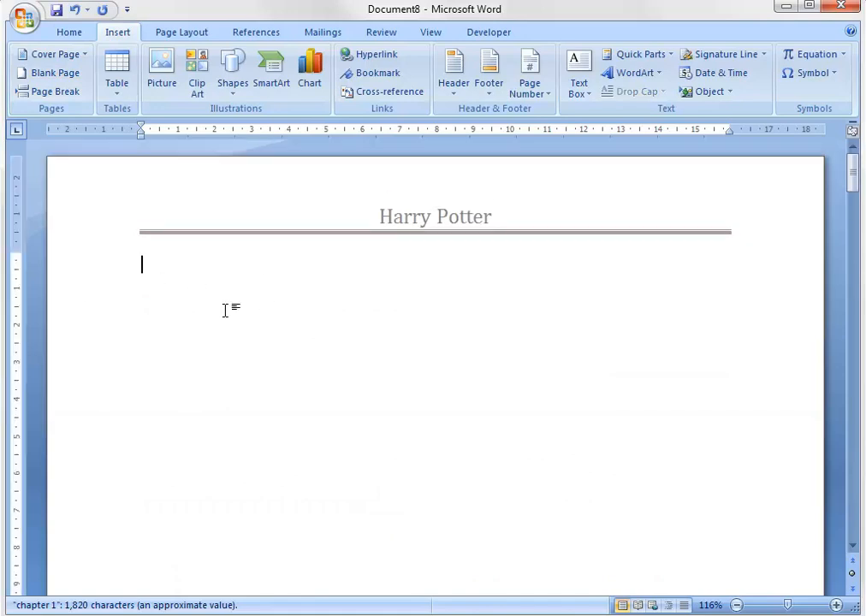
left_click(260, 33)
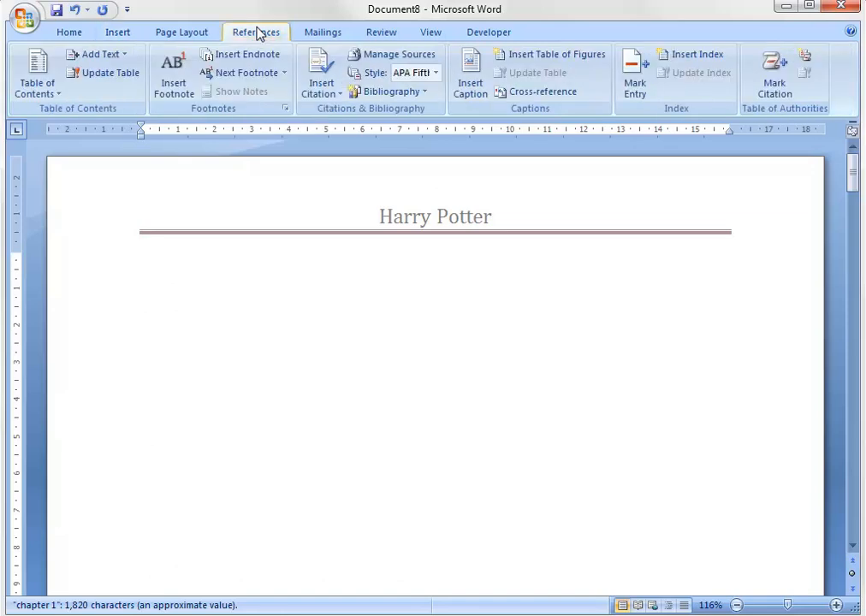
left_click(49, 94)
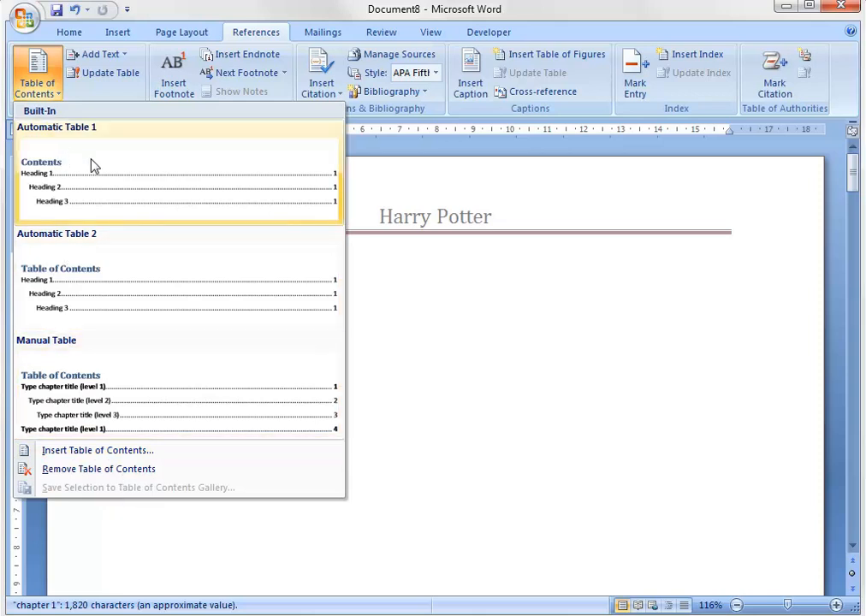
left_click(101, 204)
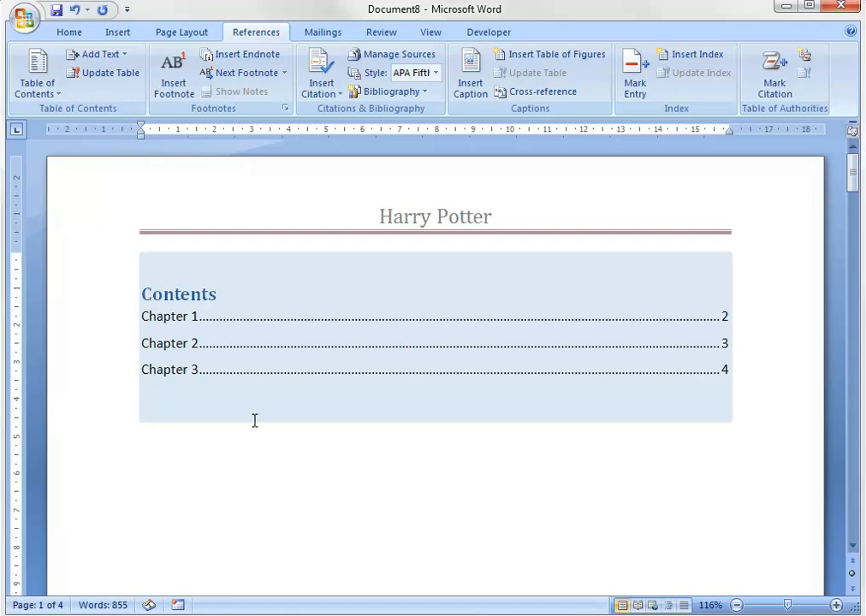
Insert a page break after the last paragraph of Chapter 3 at the document's end
scroll(315, 498, "down", 20)
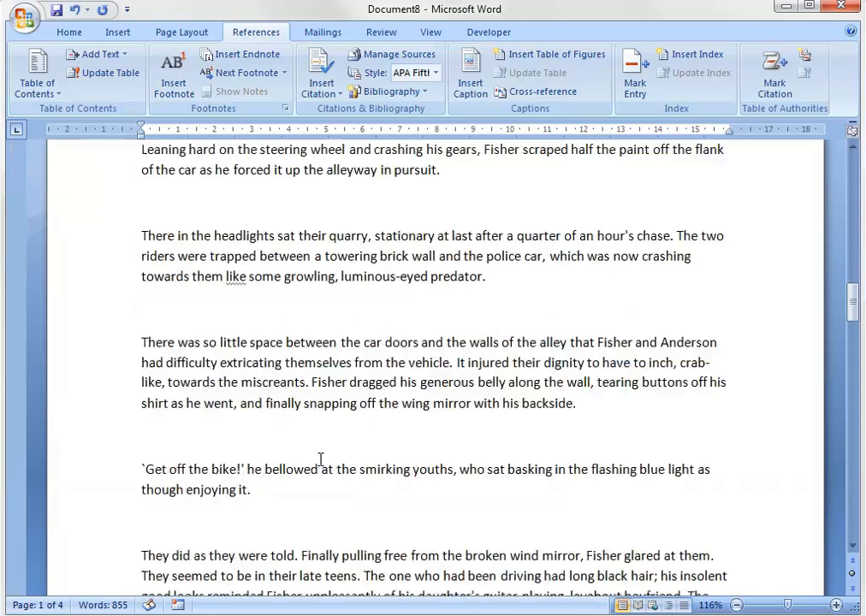
scroll(321, 454, "down", 20)
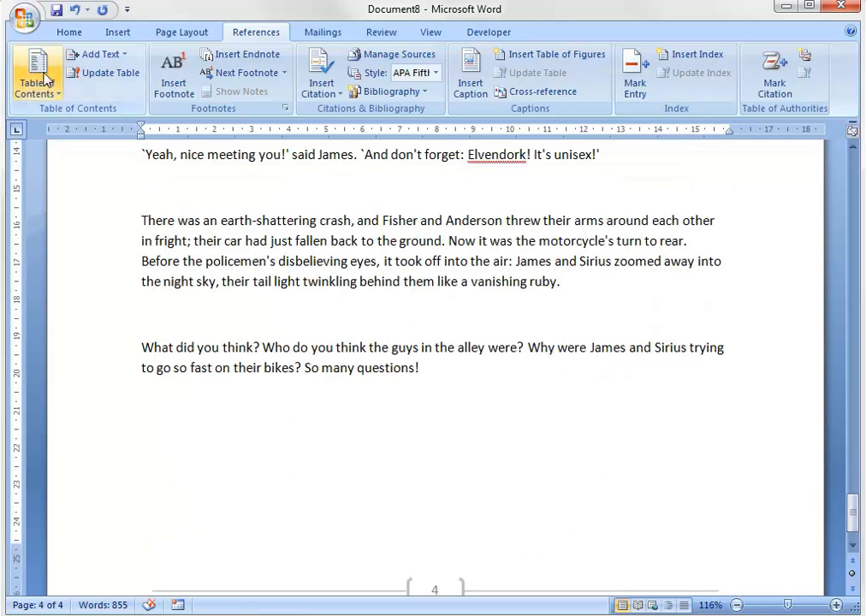
left_click(136, 32)
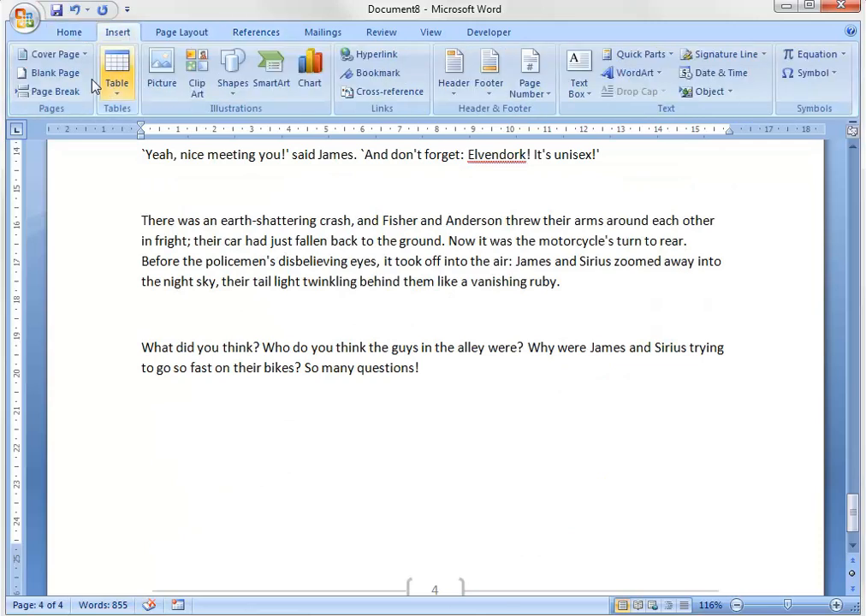
left_click(56, 91)
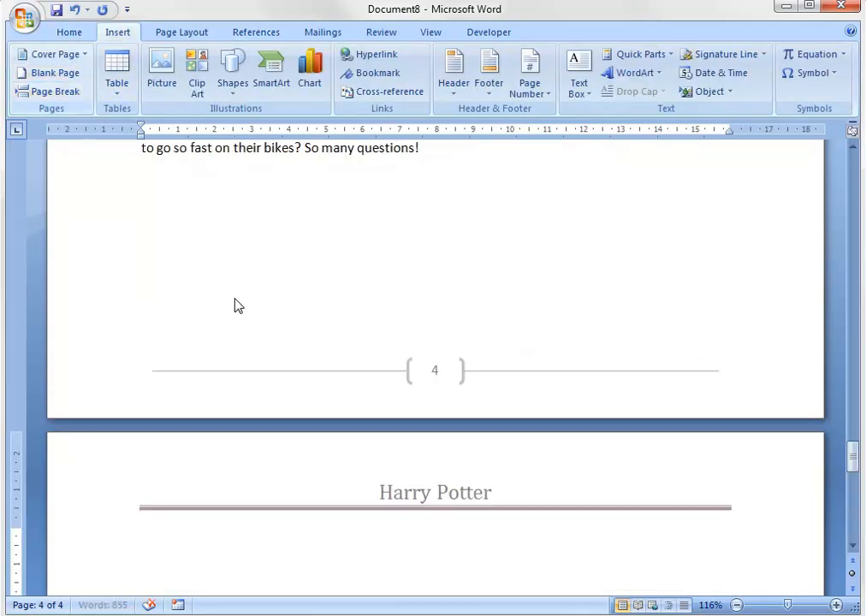
Enter the heading "Chapter 4" on the new last page with the body text "bla" below it
type("Cha")
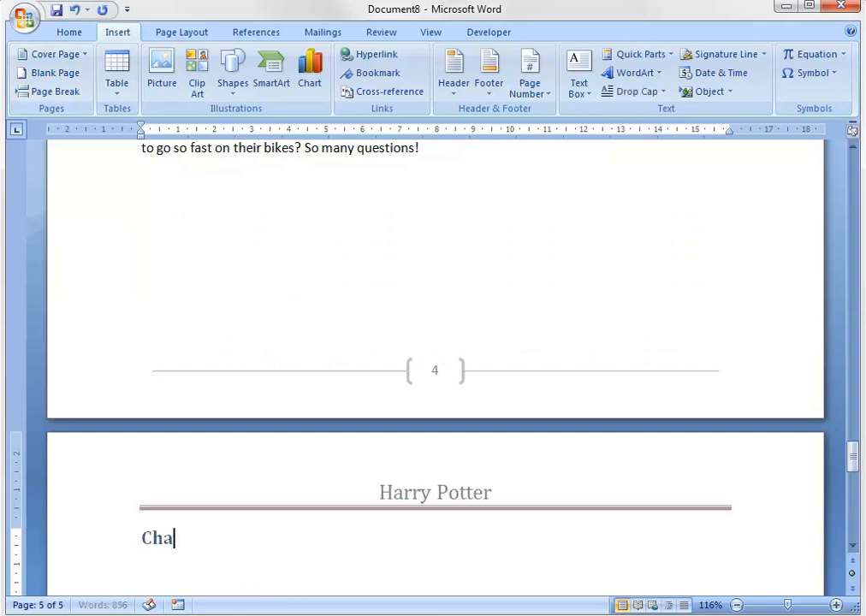
type("pter")
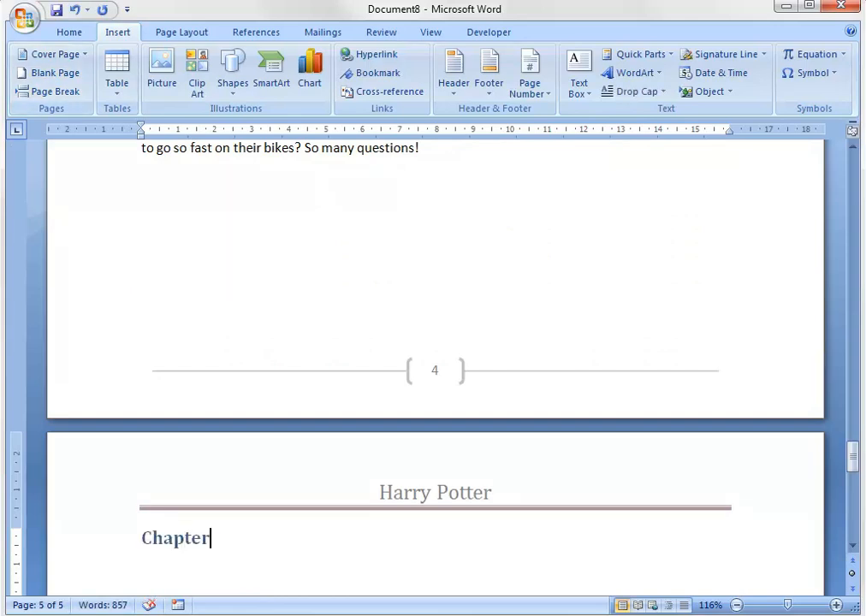
type(" 4")
left_click_drag(853, 464, 855, 494)
key("Return")
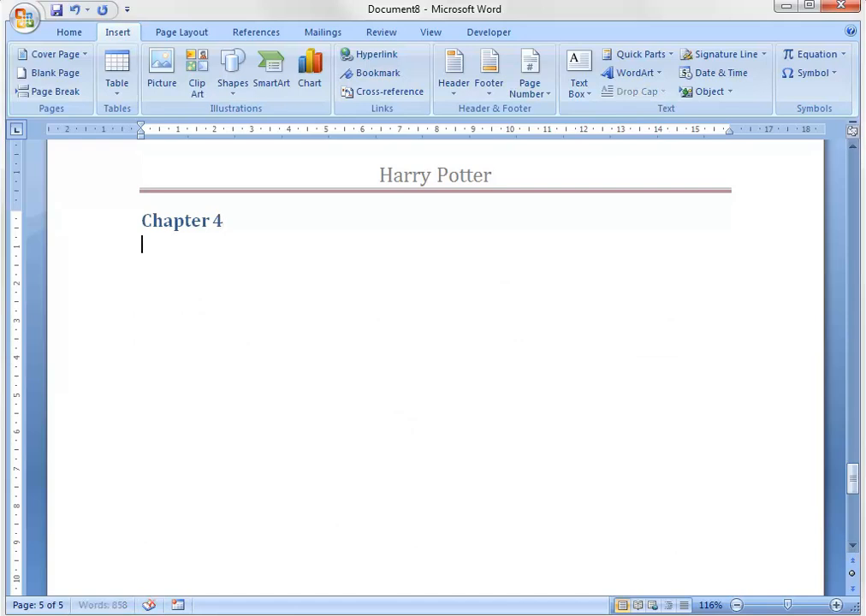
type("bla")
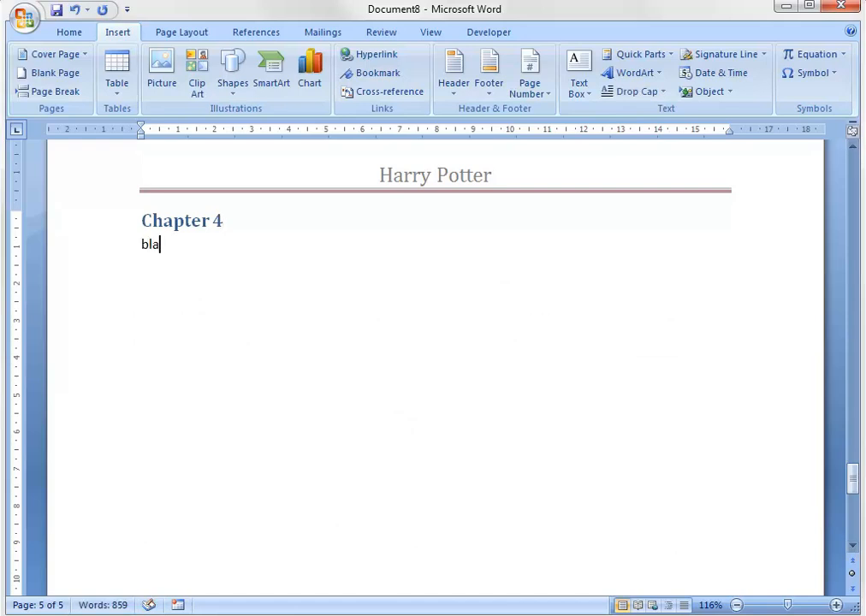
Update only the page numbers of the table of contents on the first page
left_click_drag(853, 476, 852, 168)
left_click(643, 400)
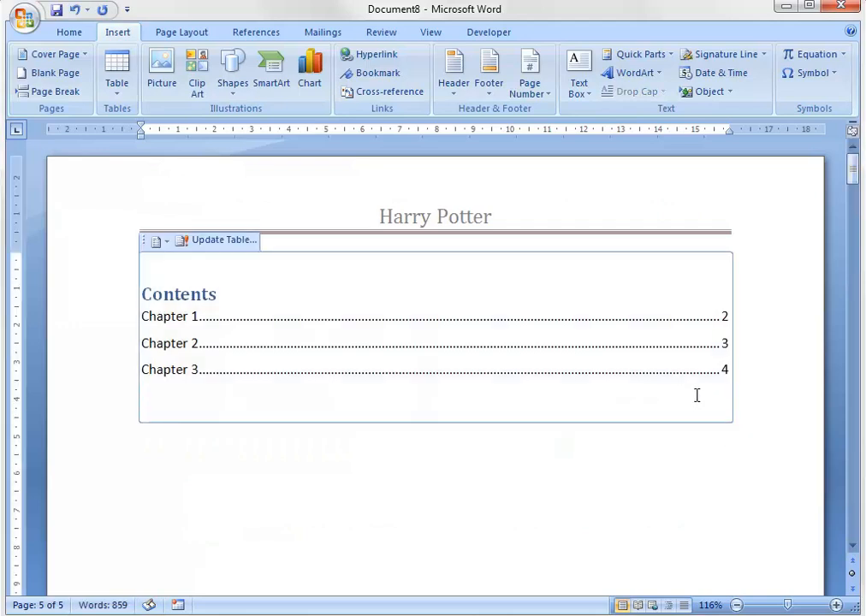
left_click(215, 241)
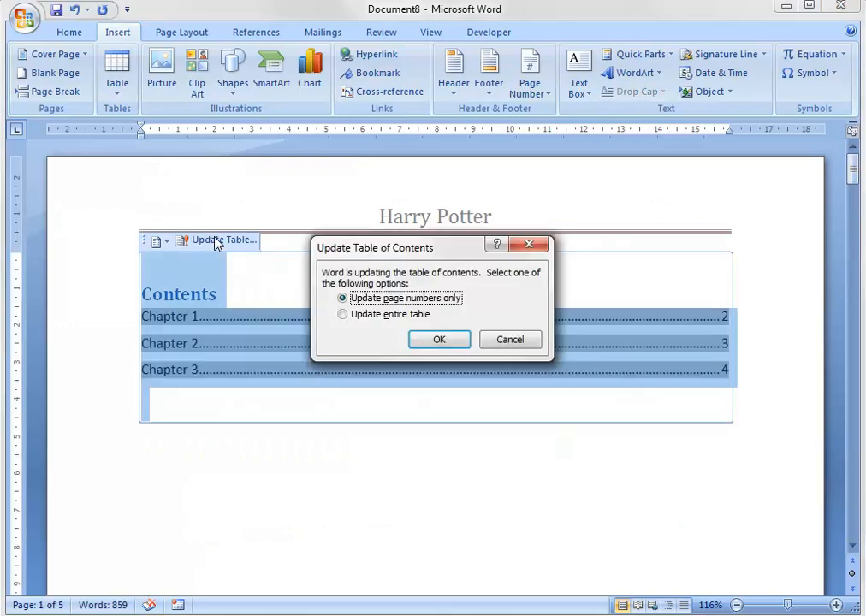
left_click(434, 342)
left_click(272, 380)
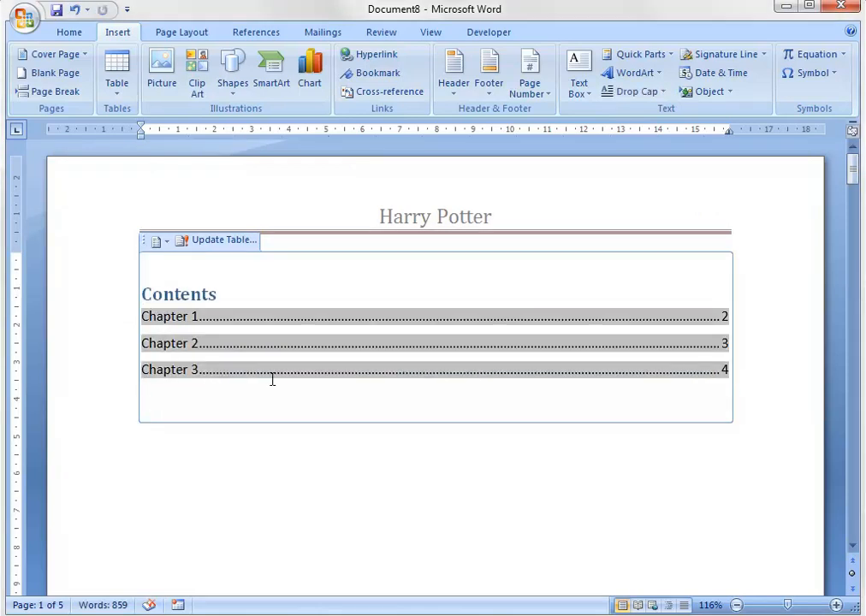
Check which paragraph style is applied to the "Chapter 4" heading on the last page
left_click_drag(854, 164, 853, 462)
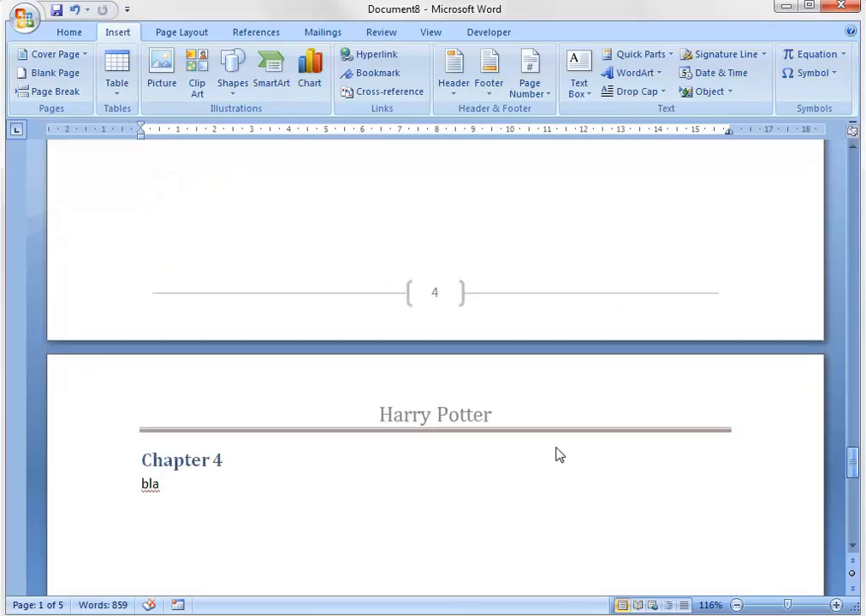
double_click(193, 460)
left_click_drag(193, 460, 207, 469)
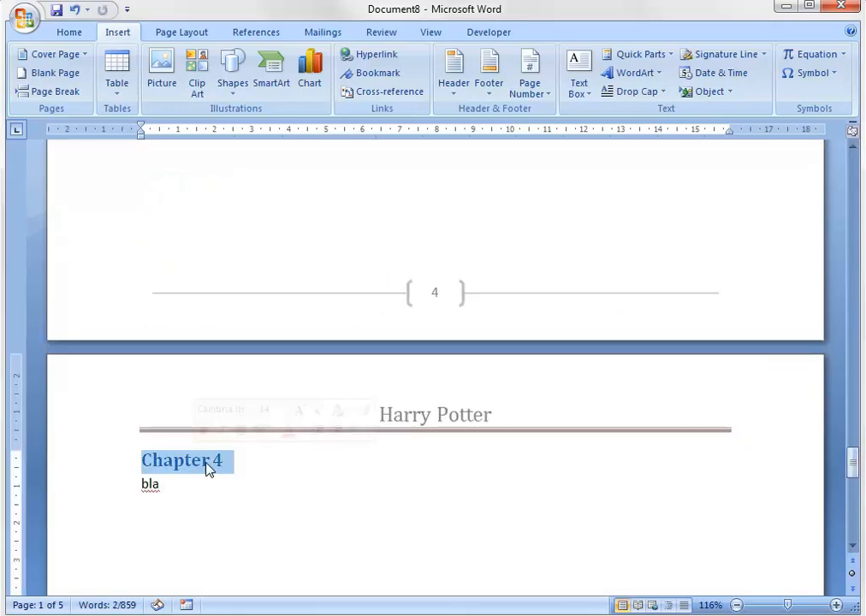
left_click(75, 32)
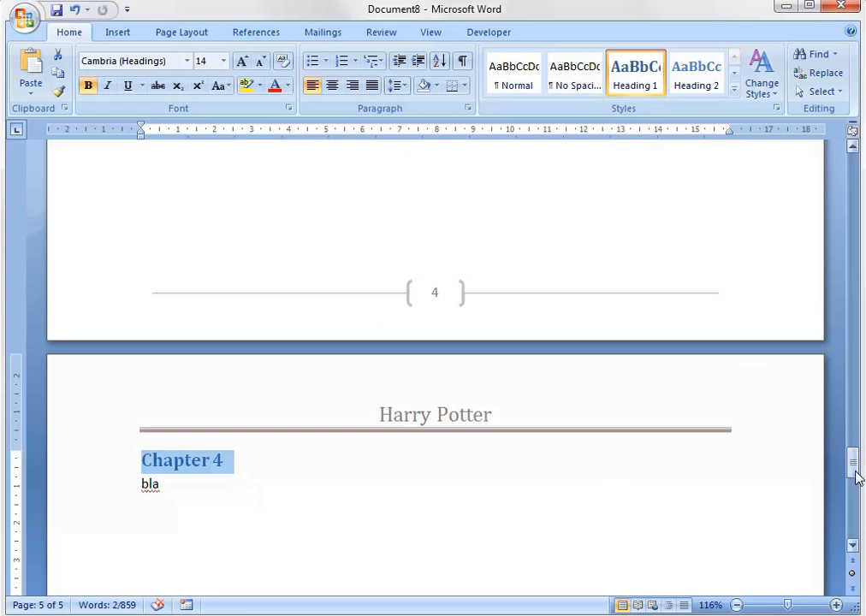
Update the entire table of contents so it includes the Chapter 4 heading
left_click_drag(853, 469, 846, 167)
left_click(716, 367)
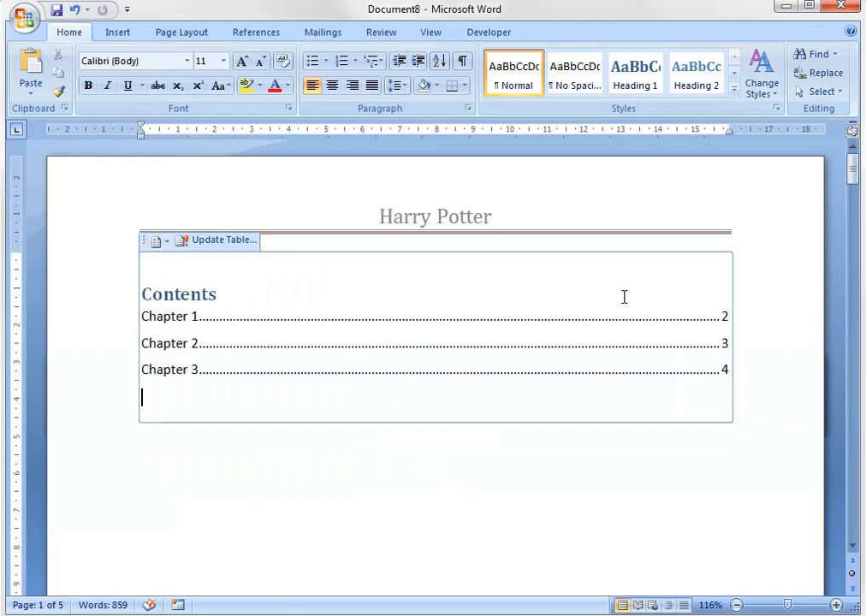
left_click(238, 242)
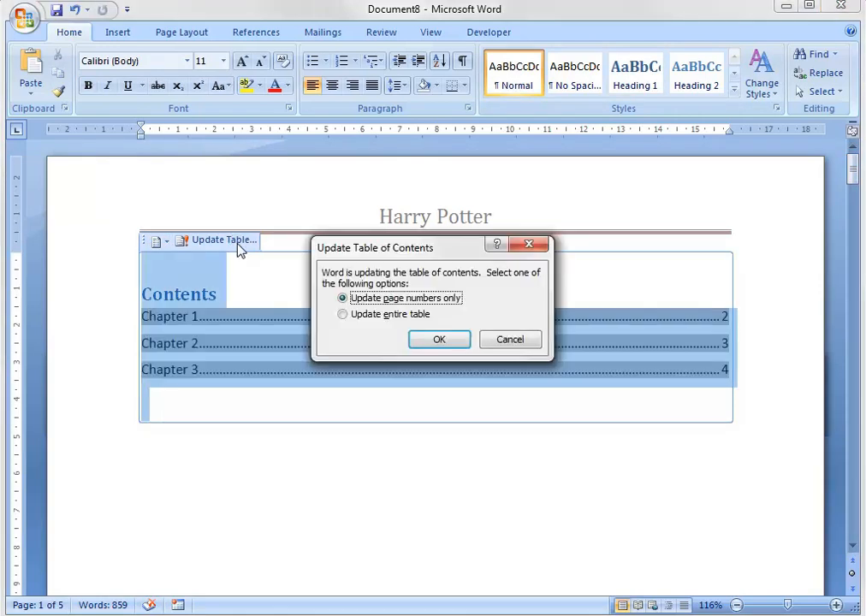
left_click(390, 318)
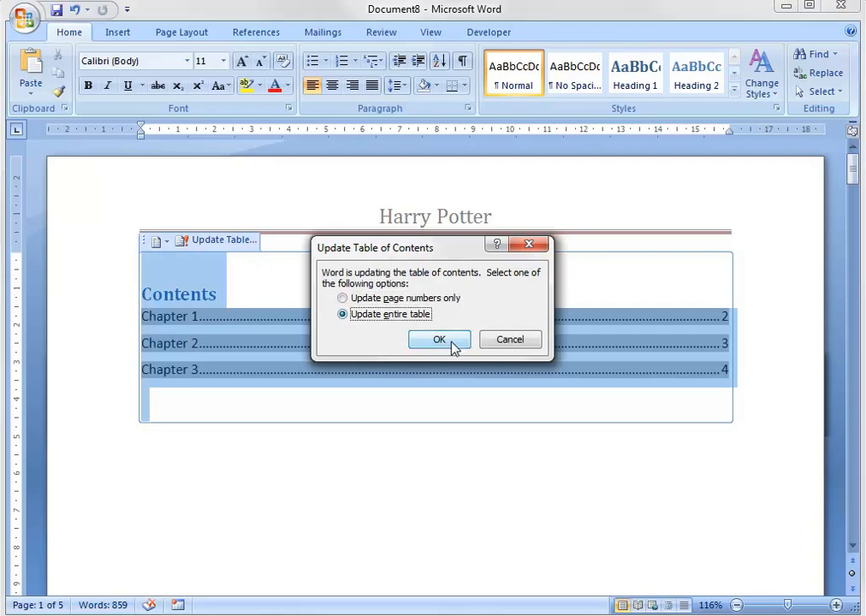
left_click(449, 340)
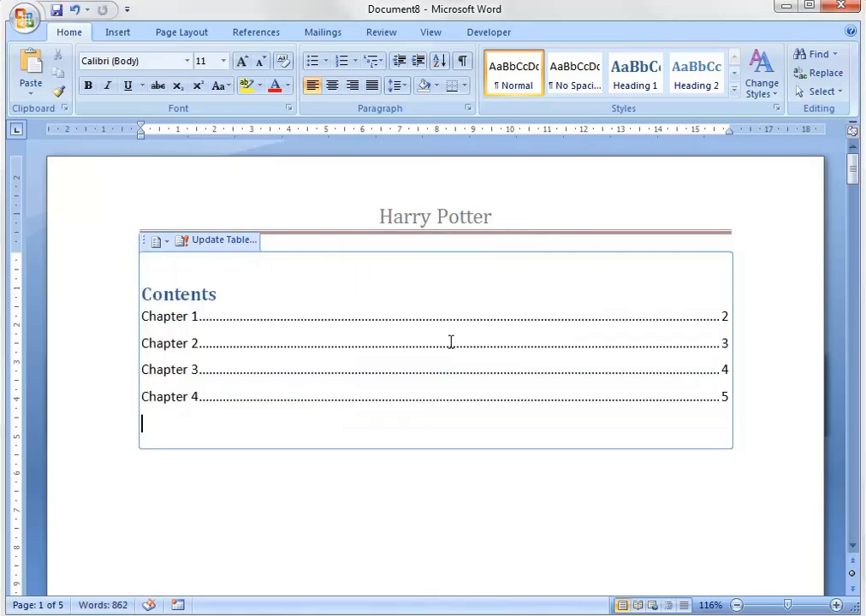
left_click(193, 395)
left_click(228, 436)
left_click(787, 525)
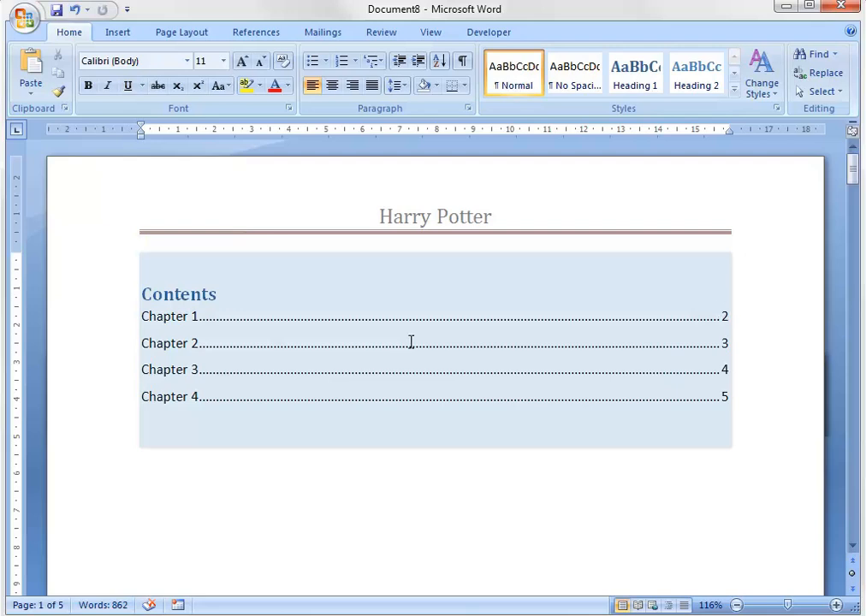
Preview the document in Full Screen Reading and return to Print Layout
scroll(471, 442, "down", 1)
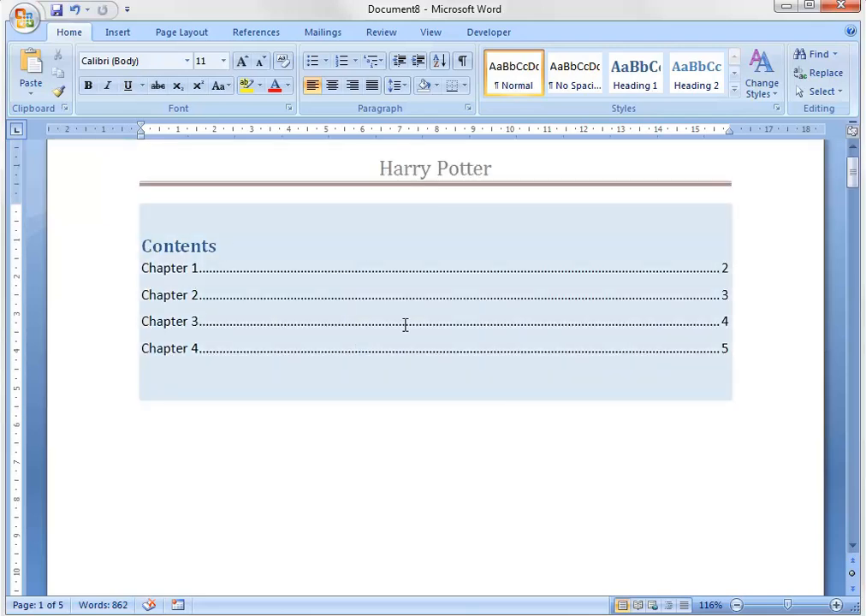
left_click(415, 36)
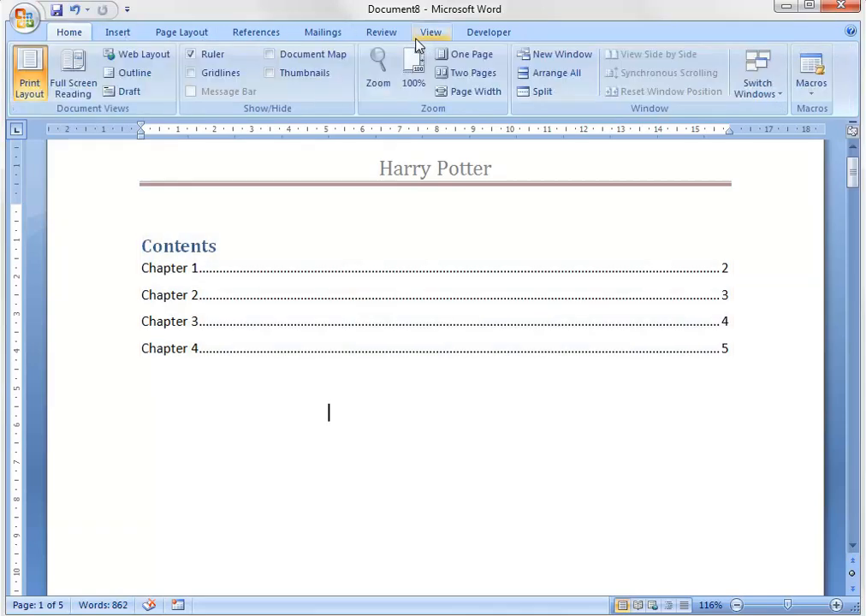
left_click(57, 93)
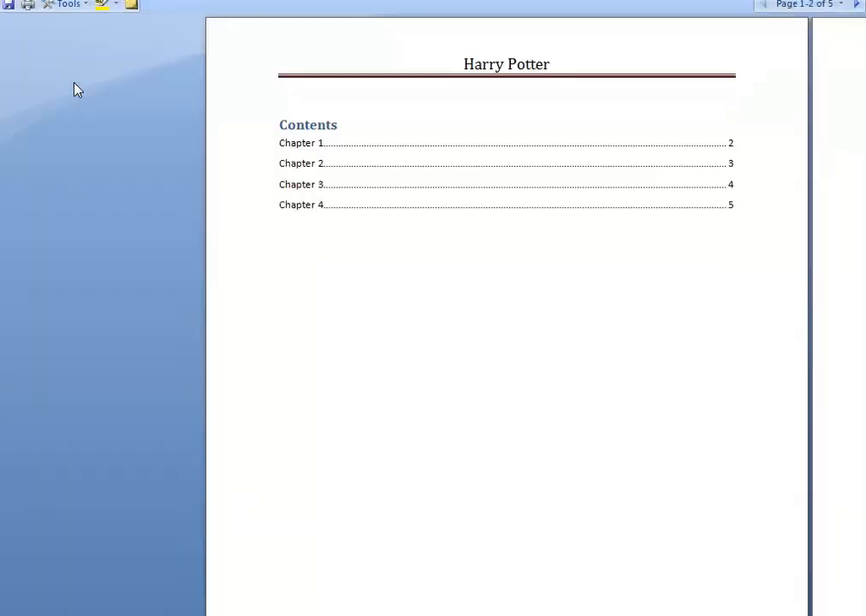
key("Escape")
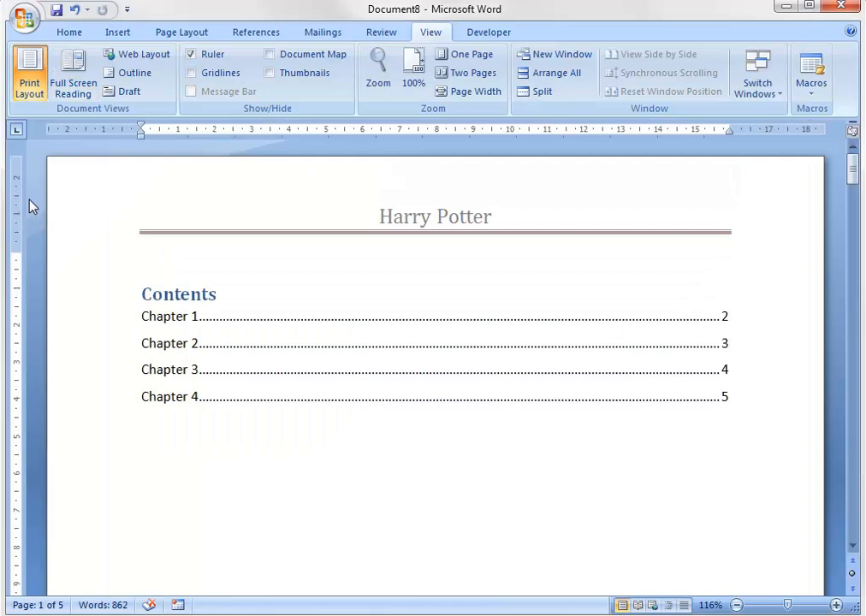
left_click(370, 40)
left_click(435, 33)
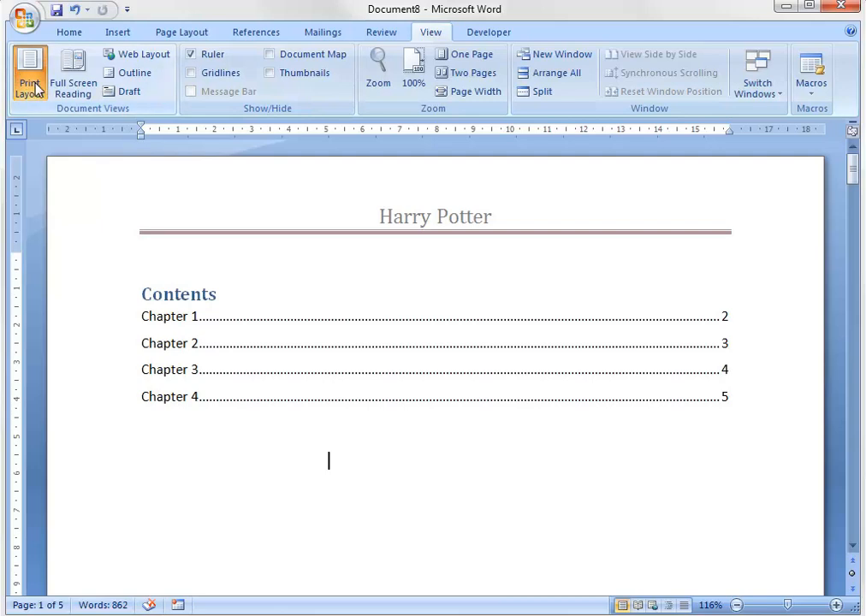
left_click(118, 33)
left_click(165, 38)
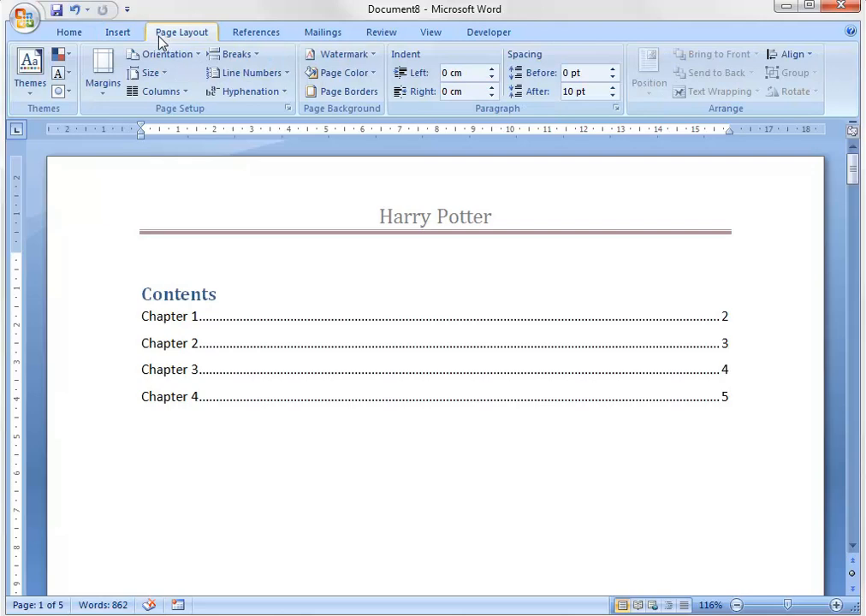
left_click(419, 39)
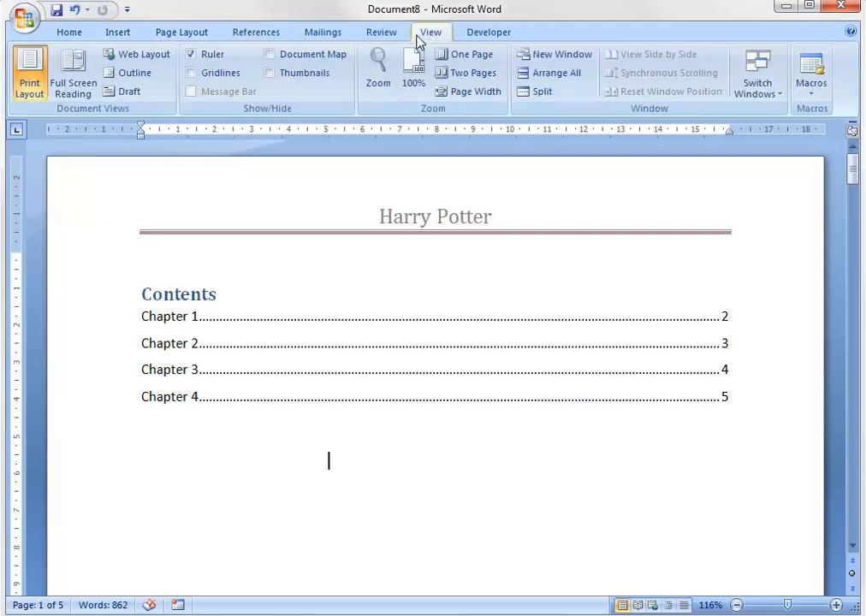
left_click(128, 32)
left_click(202, 34)
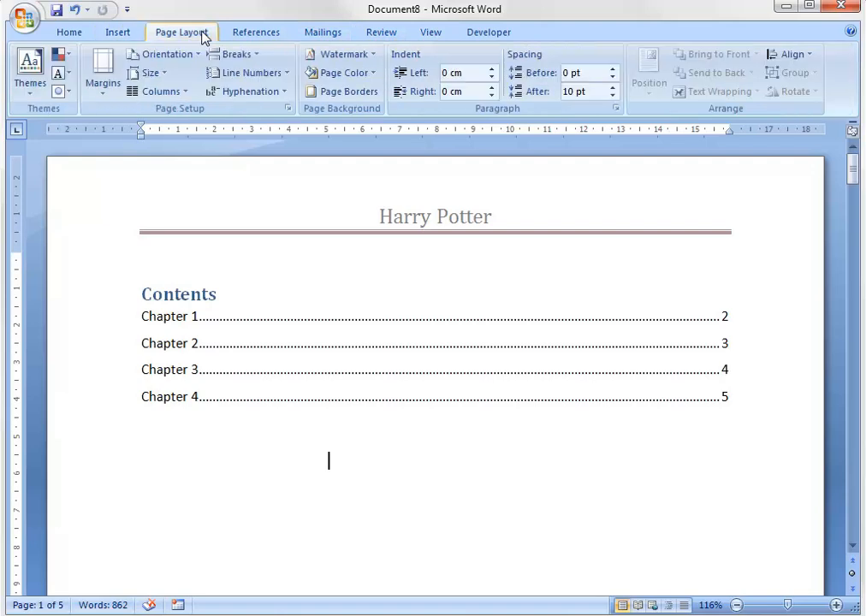
left_click(257, 34)
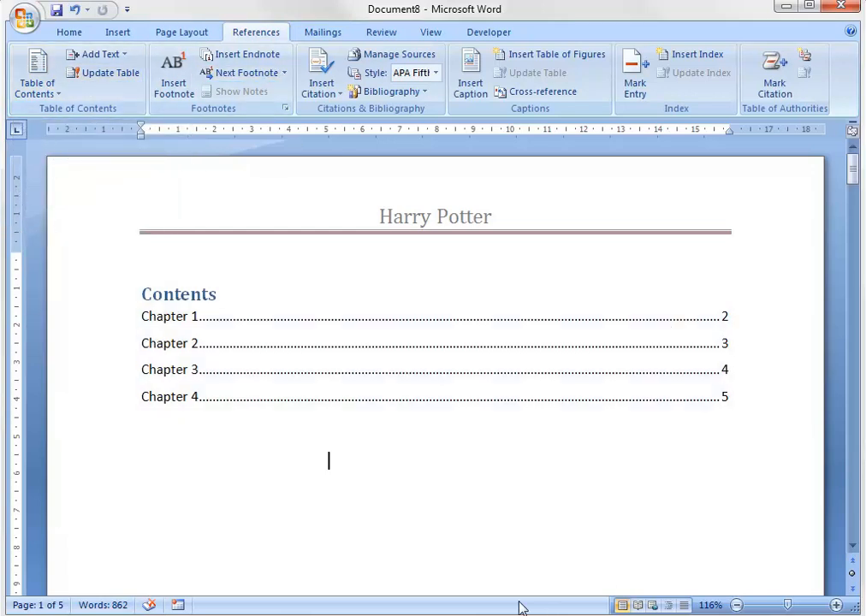
View the document in Outline, Draft, Web Layout and Full Screen Reading, then restore Print Layout and close the Research pane
left_click(669, 605)
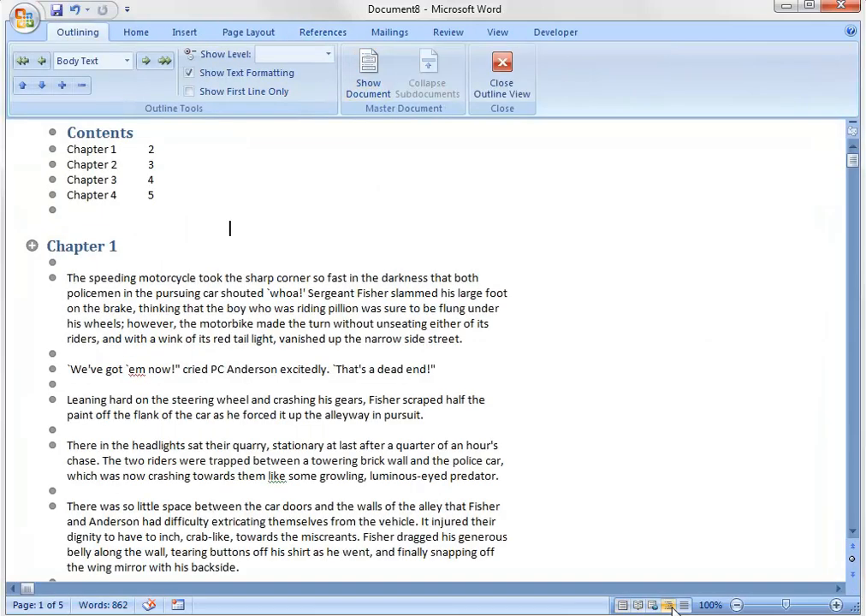
left_click(711, 605)
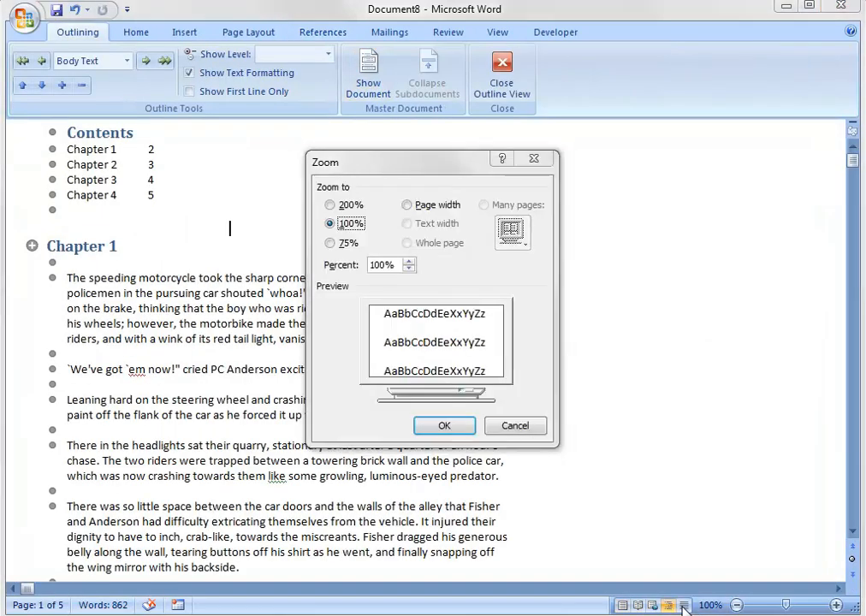
left_click(516, 425)
left_click(652, 605)
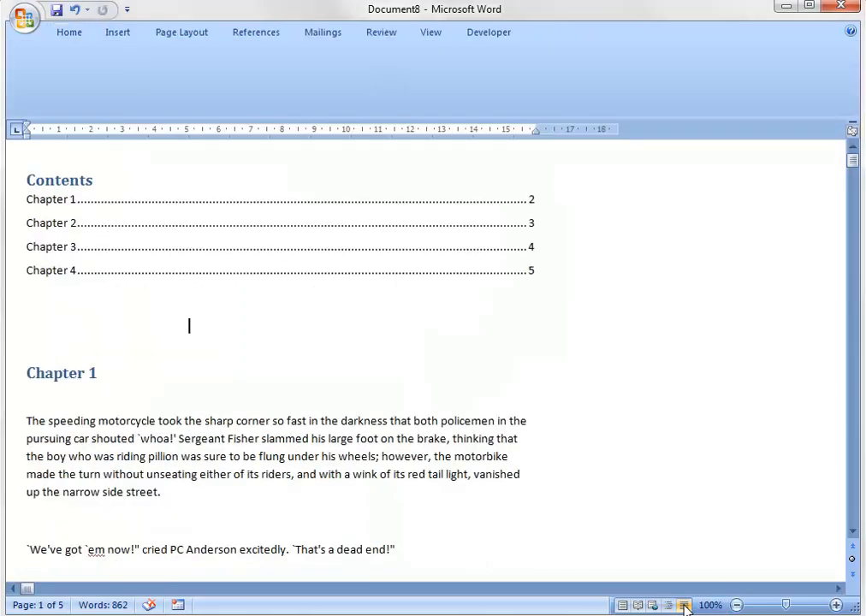
left_click(637, 605)
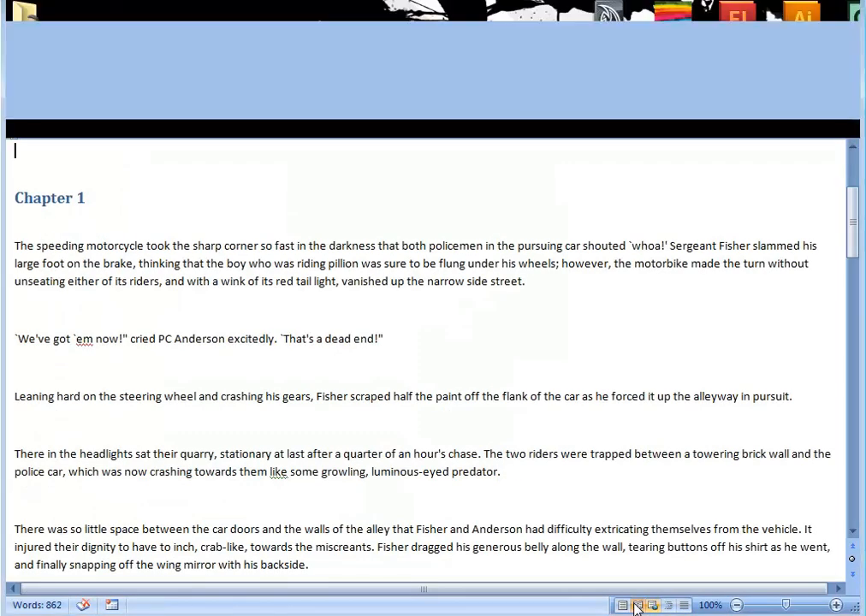
key("Escape")
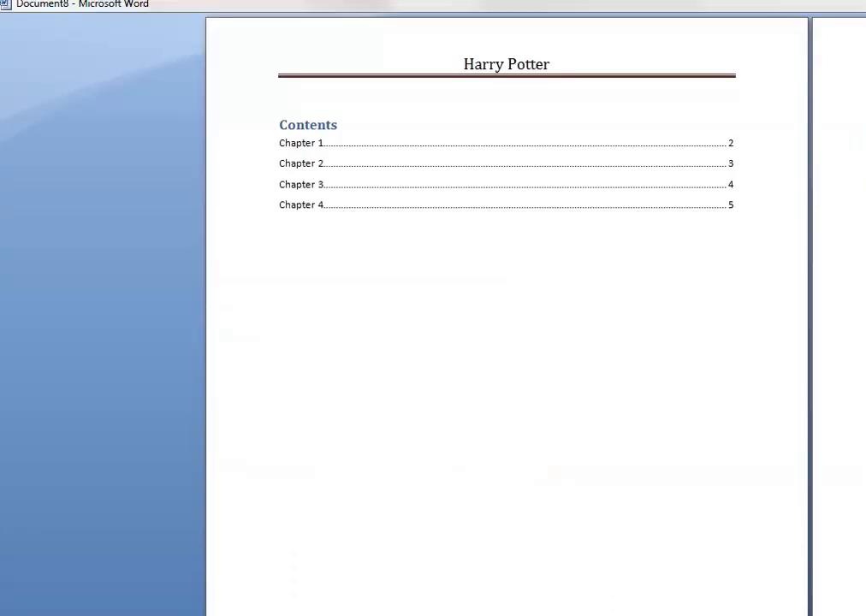
left_click(624, 606)
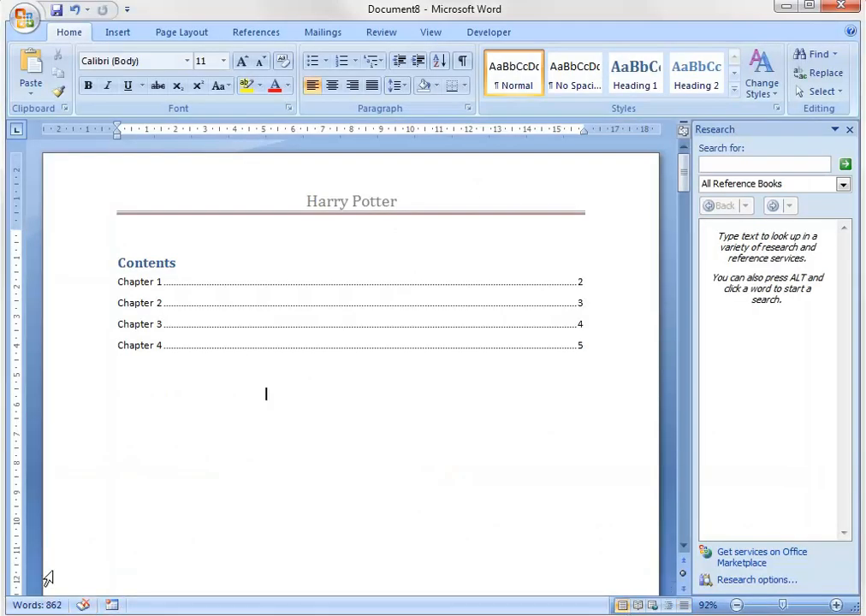
left_click(848, 131)
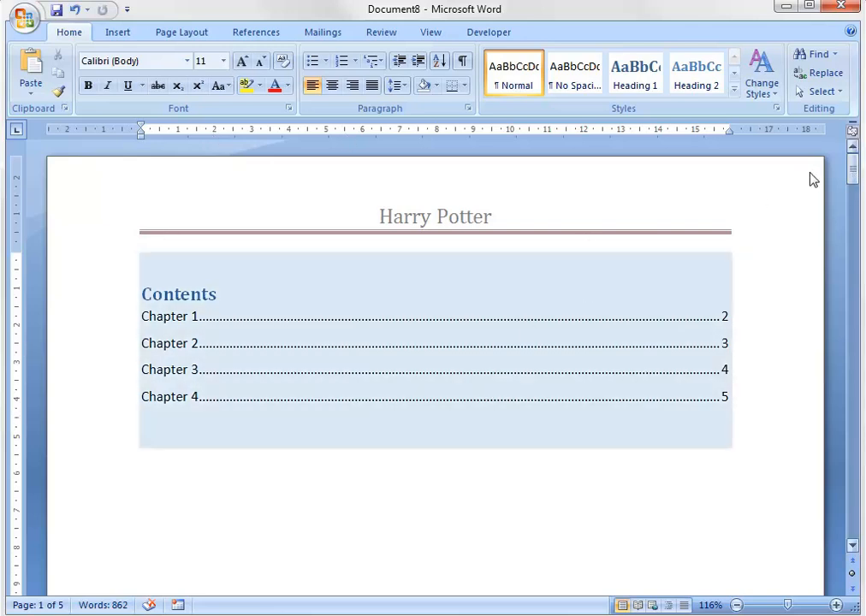
scroll(674, 395, "down", 1)
scroll(636, 561, "down", 15)
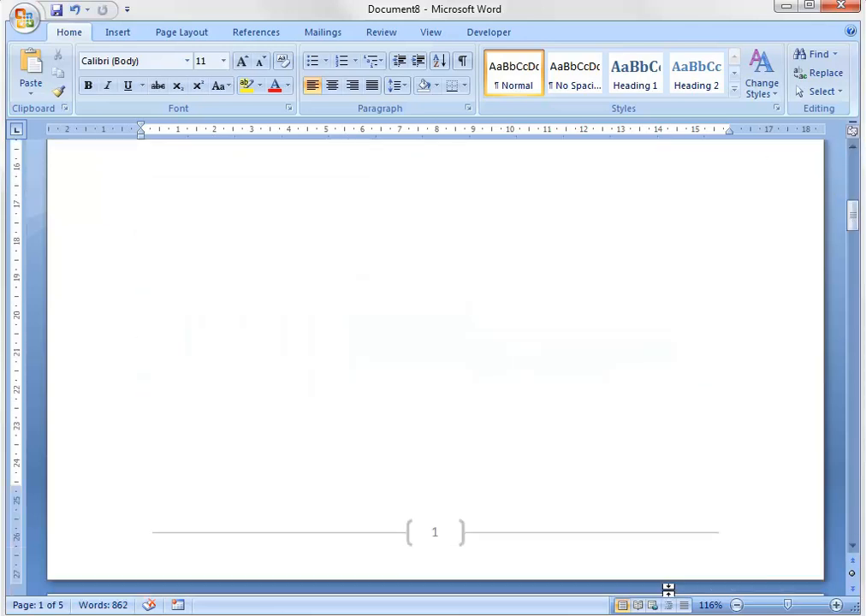
scroll(636, 551, "up", 8)
scroll(634, 550, "up", 12)
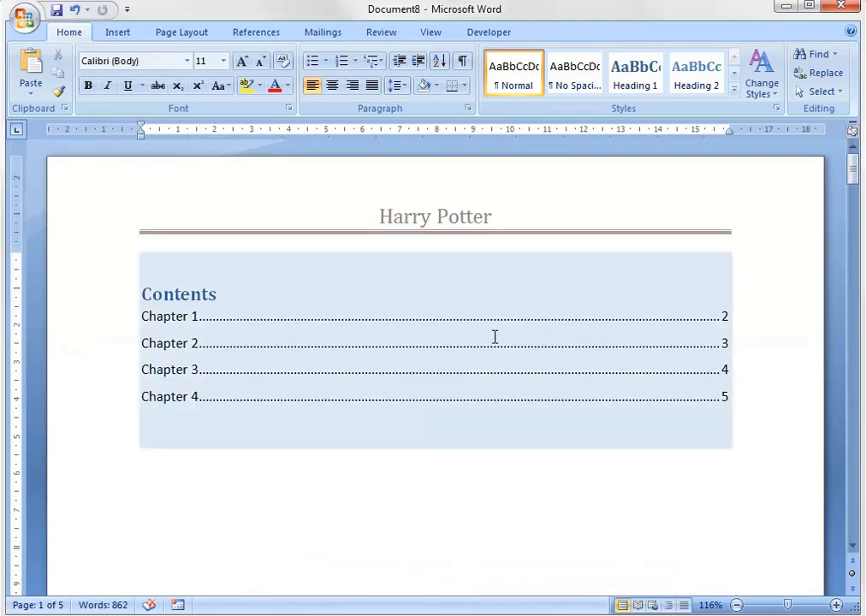
left_click(101, 287)
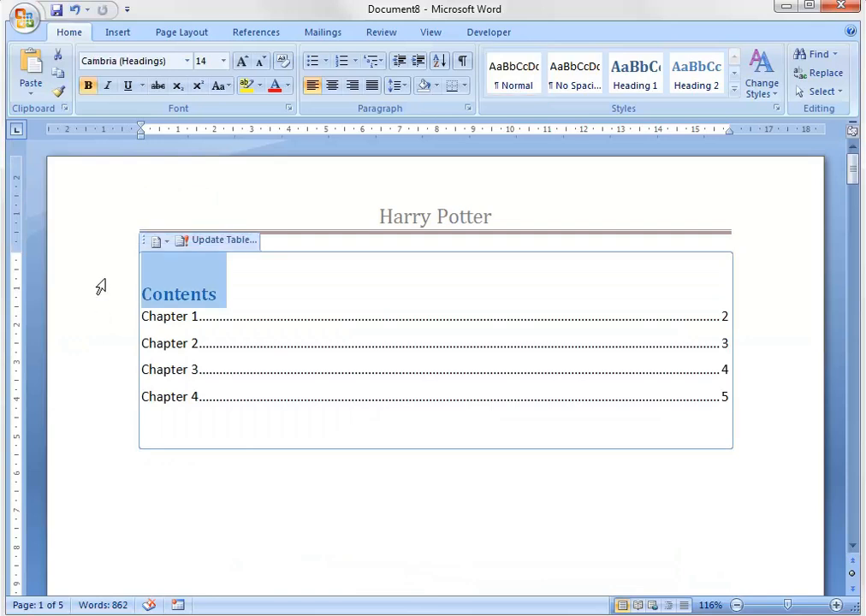
left_click(555, 462)
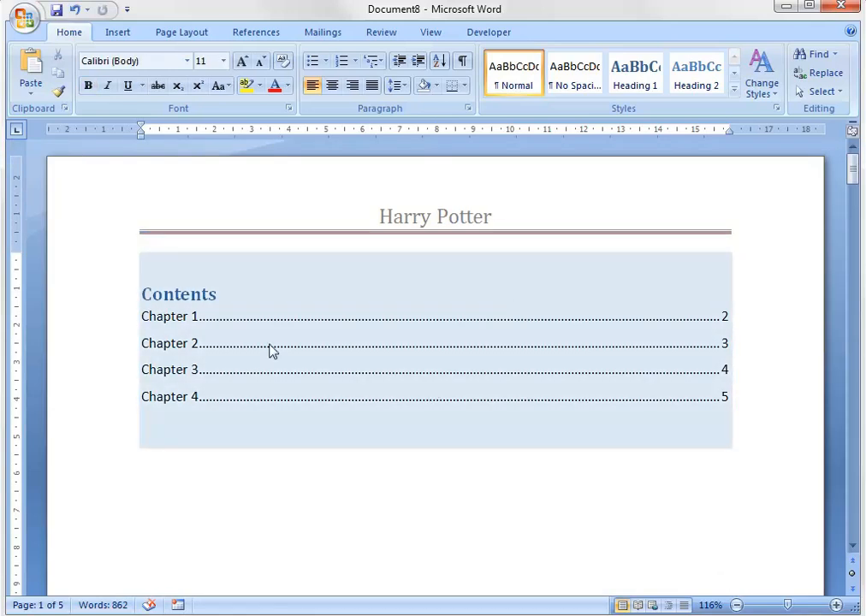
Insert the built-in Alphabet cover page at the front of the document
left_click(126, 32)
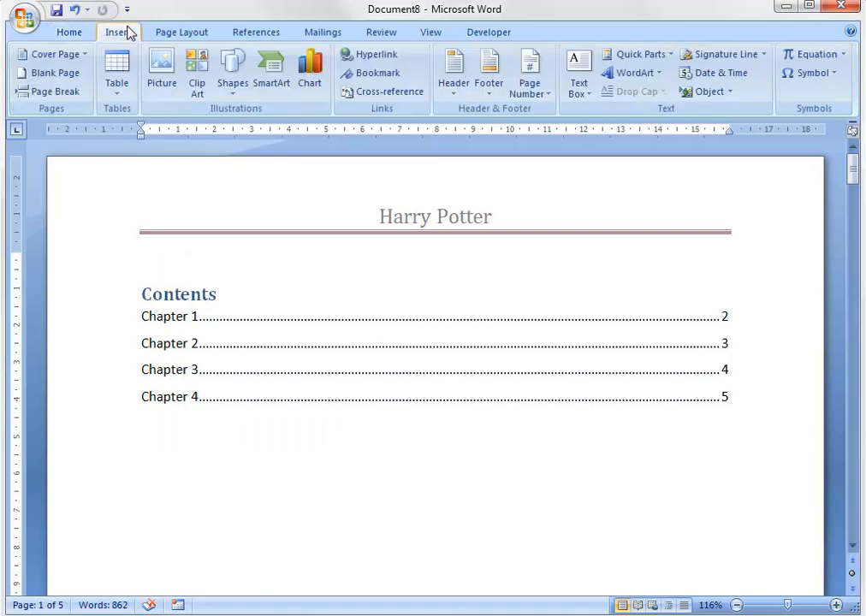
left_click(86, 58)
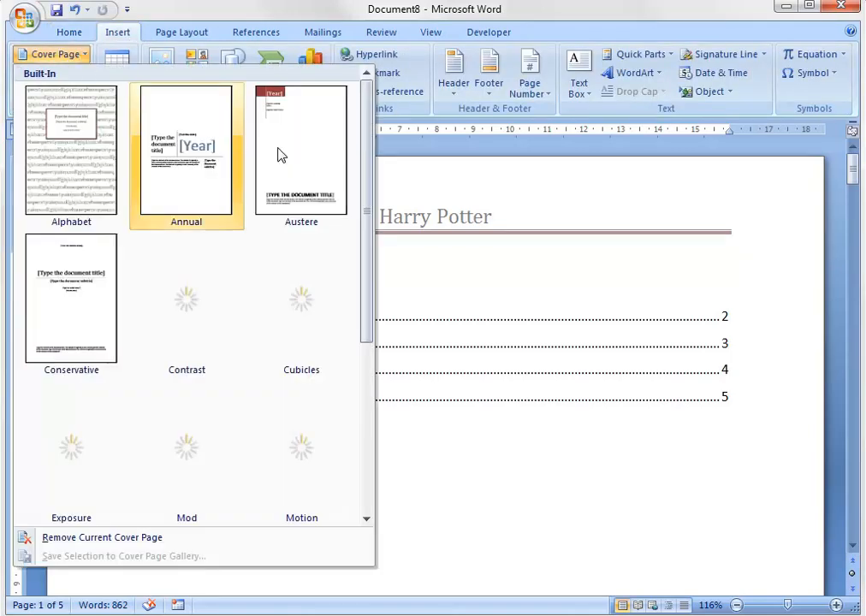
left_click_drag(368, 295, 386, 499)
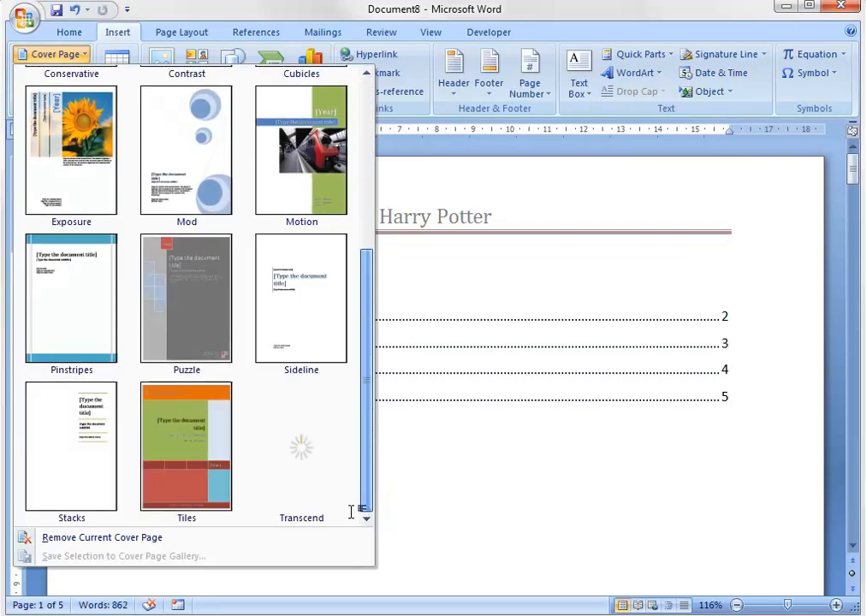
left_click_drag(363, 426, 369, 212)
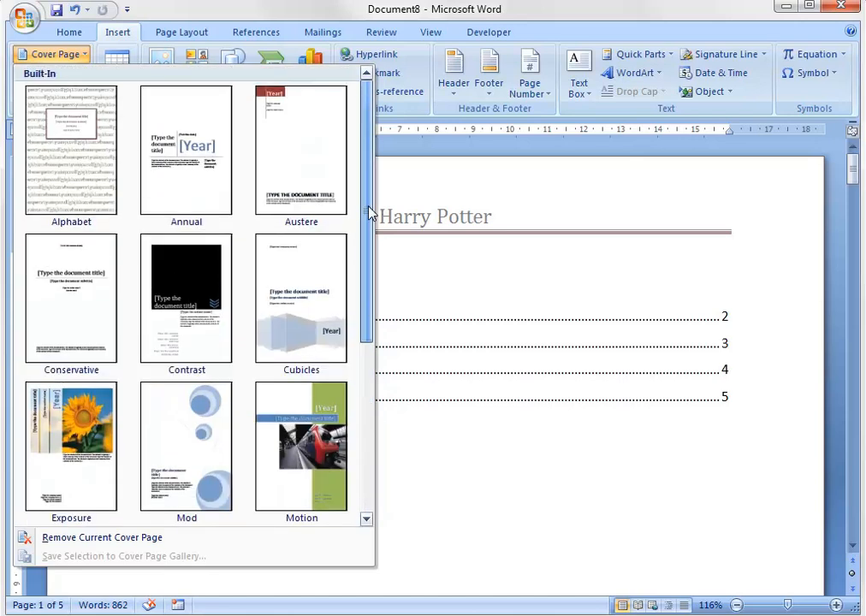
left_click(59, 169)
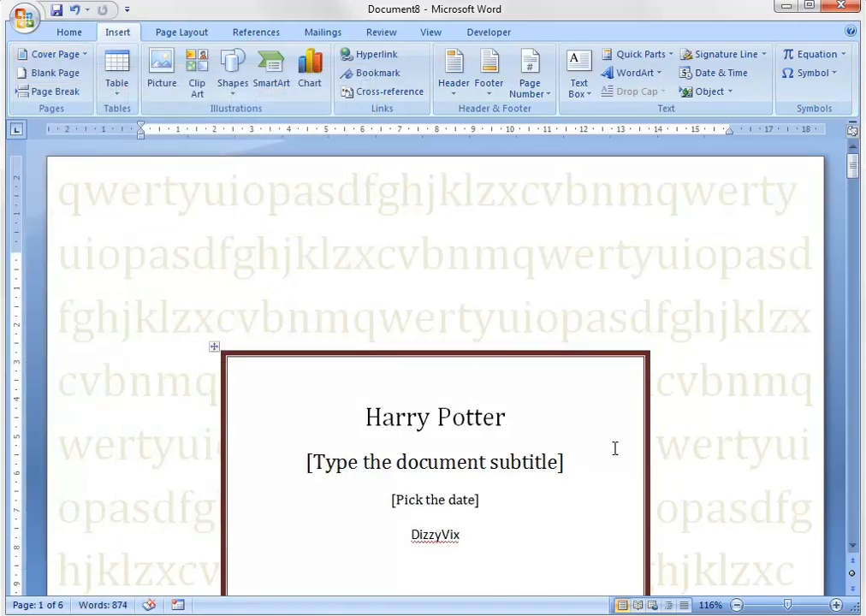
Fill in the cover page's document subtitle with "And the Philosopher's Stone"
left_click(541, 416)
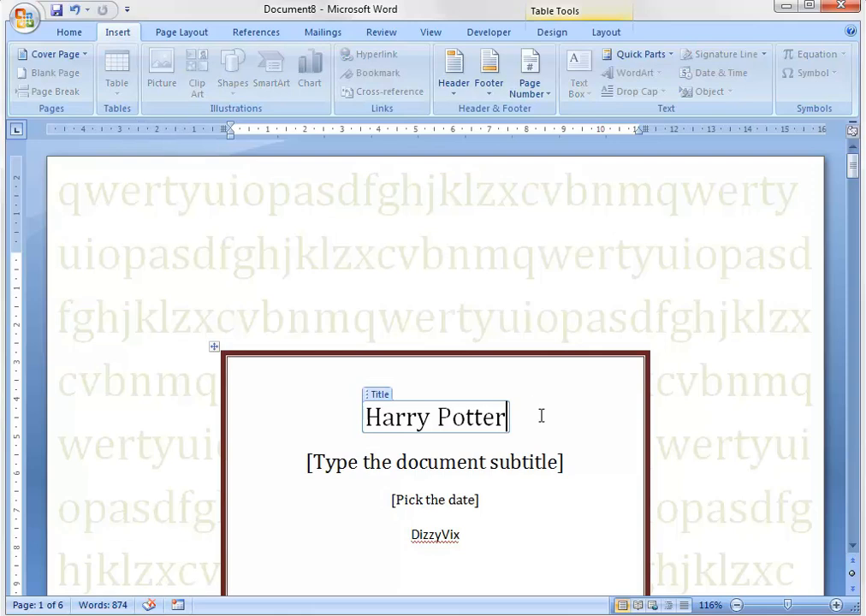
left_click(485, 463)
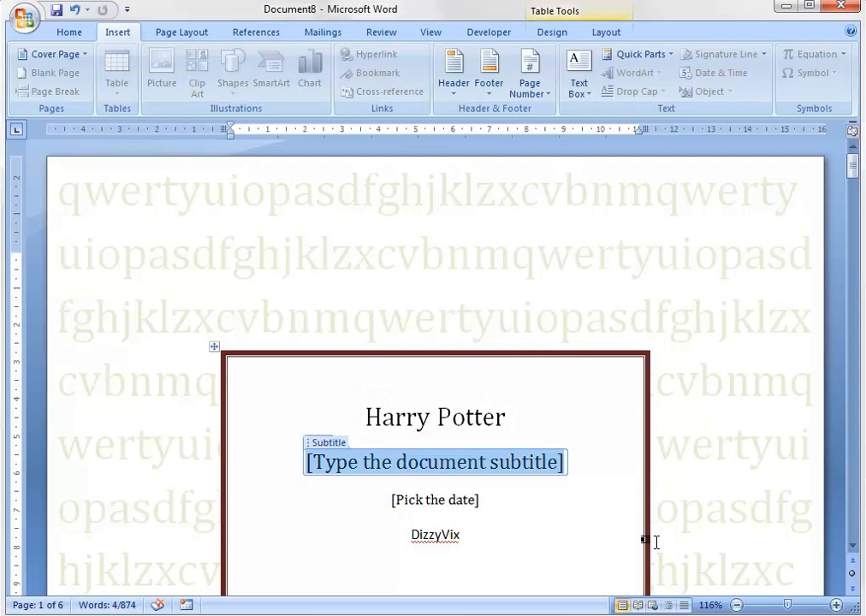
type("an")
key("BackSpace")
key("BackSpace")
type("A")
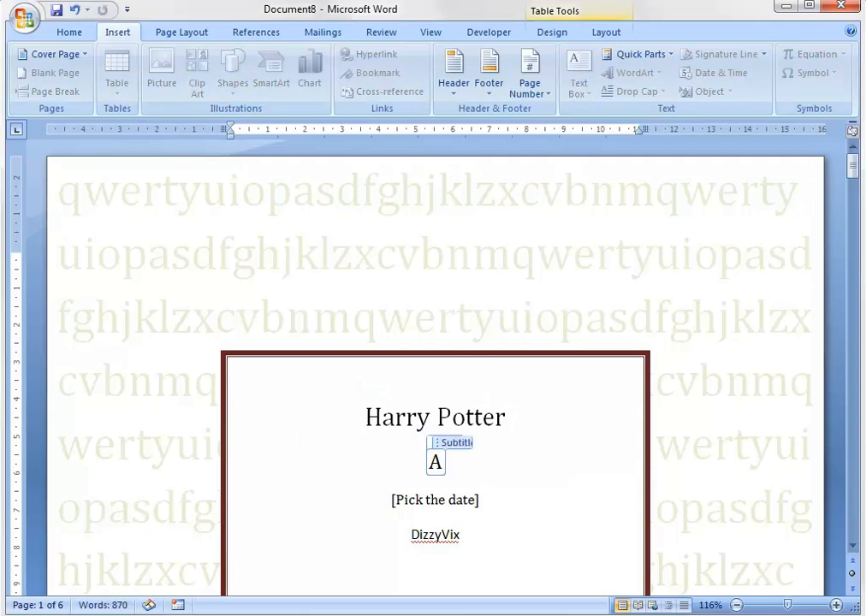
type("b")
key("BackSpace")
type("nd the")
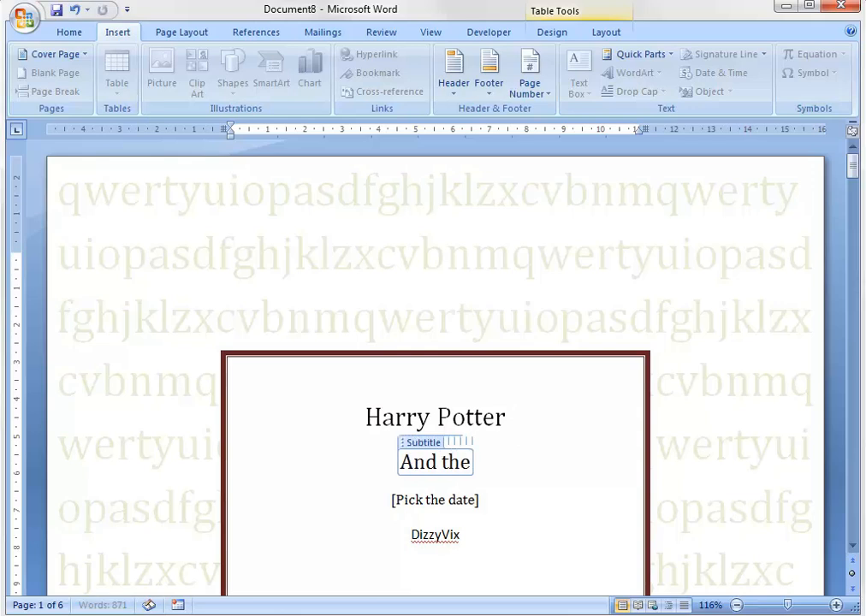
type(" Phi")
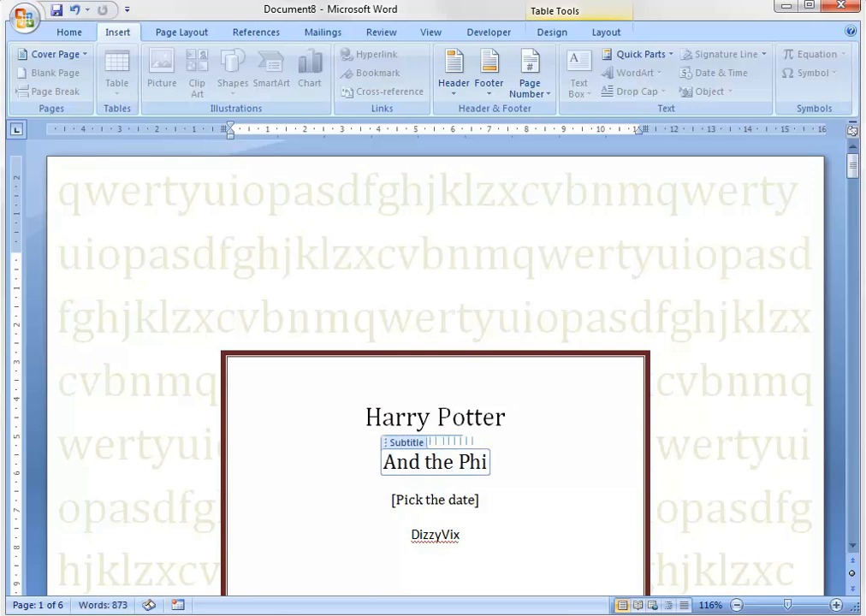
type("loso")
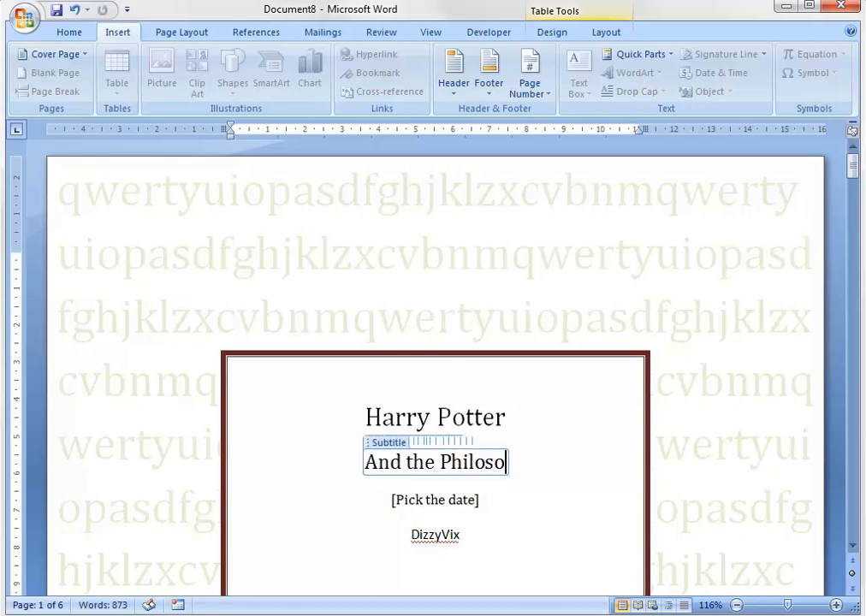
type("phers")
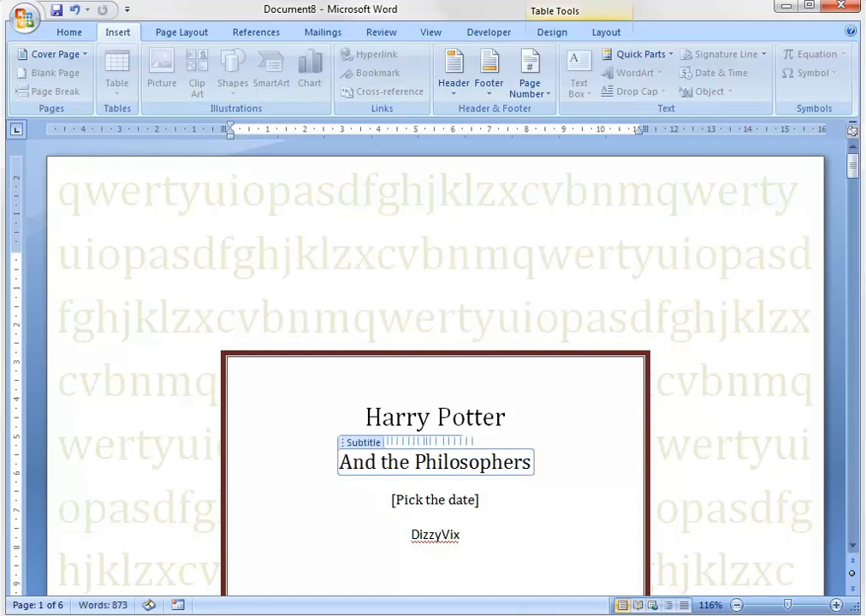
key("BackSpace")
type("'s Sto")
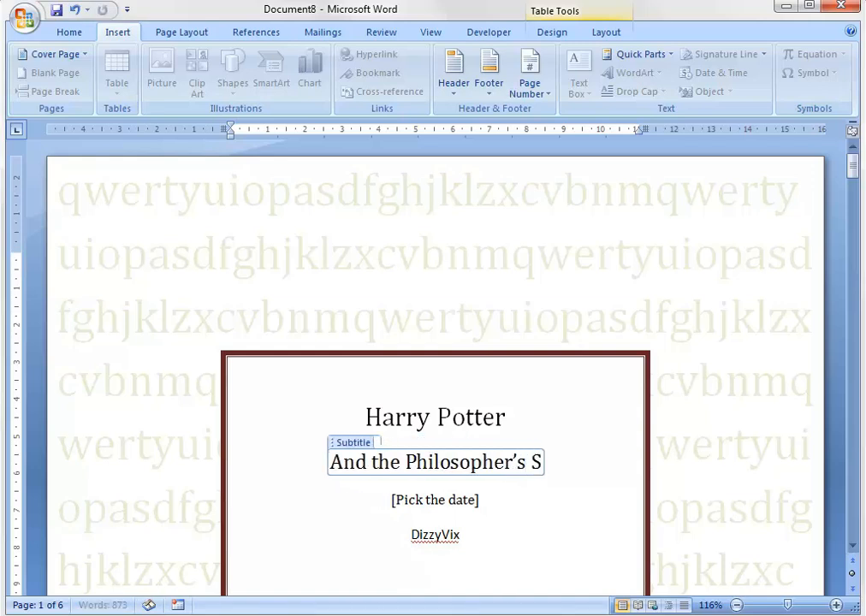
type("ne")
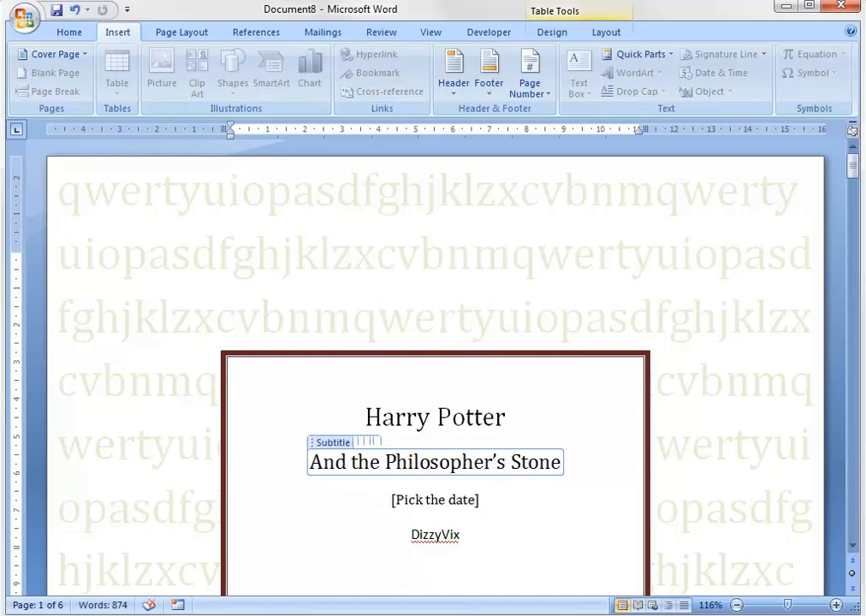
Inspect the cover page's author field and the table design and layout options for its title box
double_click(457, 533)
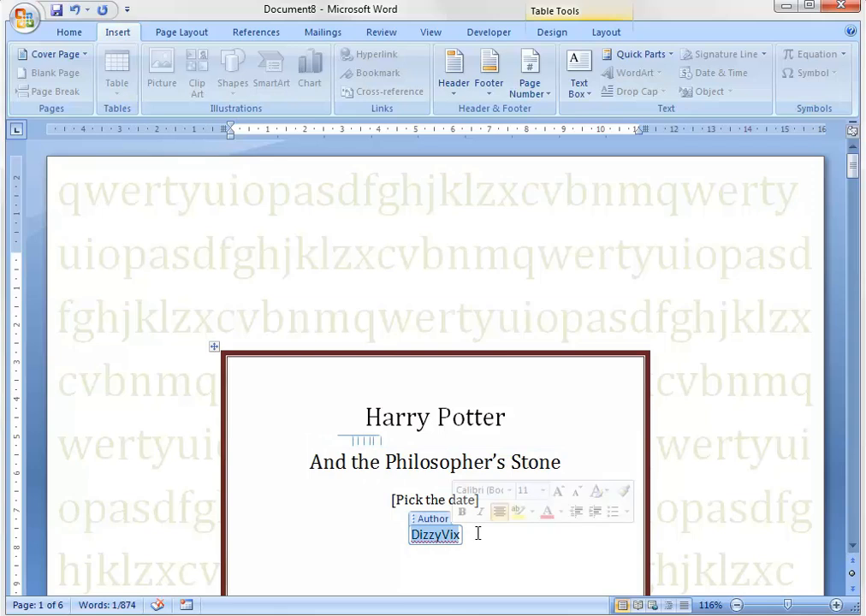
left_click(280, 558)
scroll(411, 392, "down", 5)
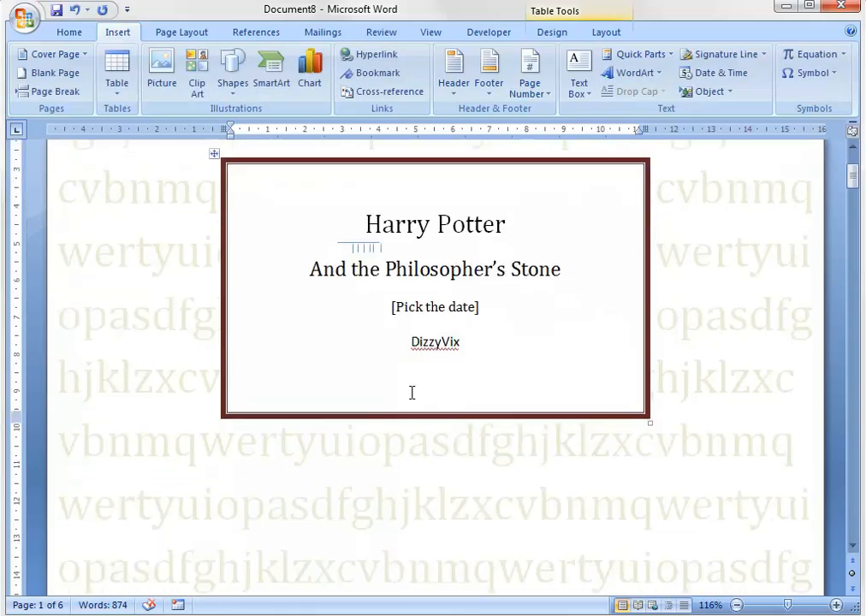
scroll(476, 362, "down", 5)
scroll(456, 338, "up", 8)
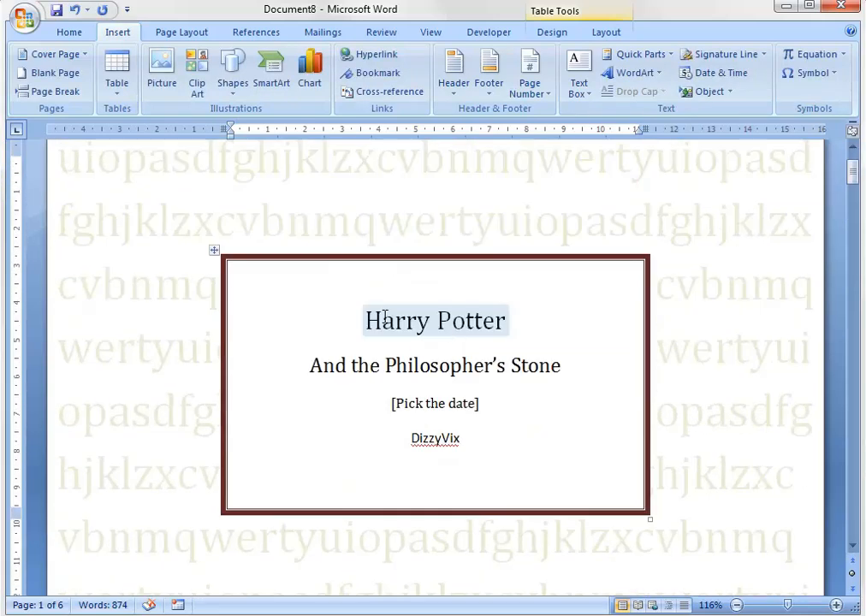
left_click(553, 34)
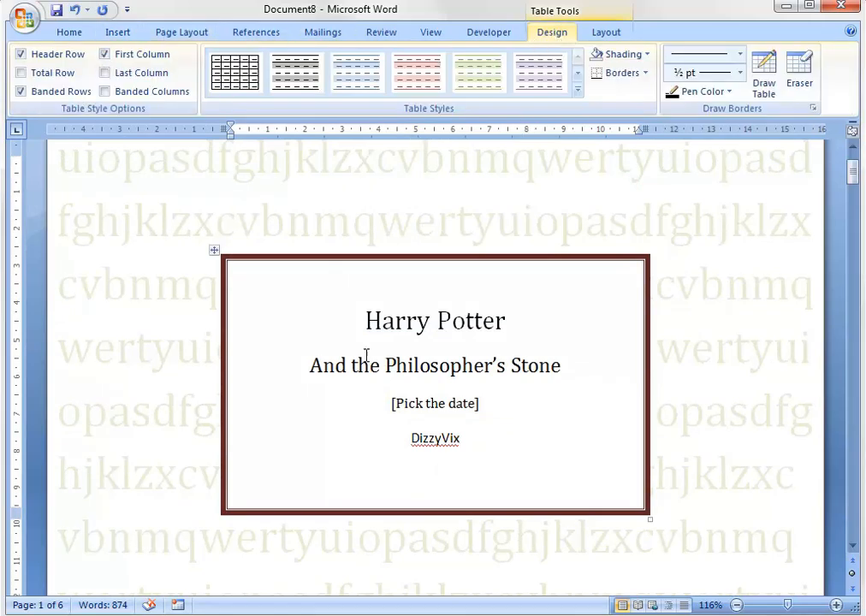
left_click(605, 33)
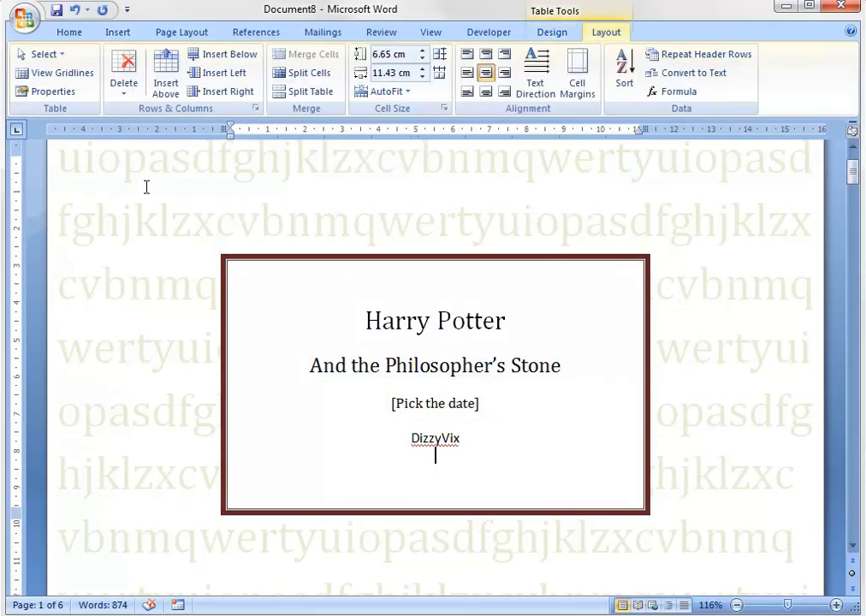
Review the cover page and the pages that follow it, through the end of page 3
left_click(715, 366)
scroll(715, 366, "up", 3)
scroll(712, 365, "down", 10)
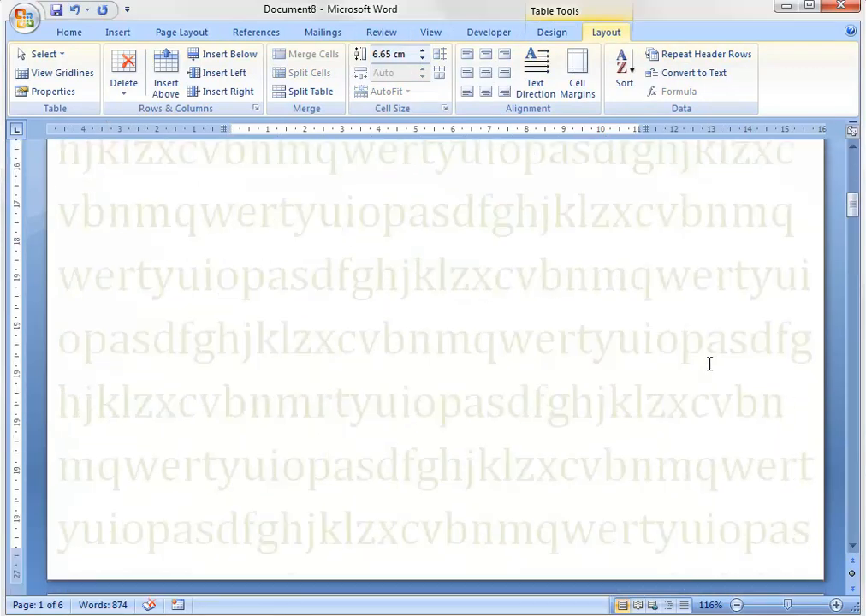
scroll(709, 370, "up", 4)
scroll(708, 369, "down", 6)
scroll(706, 373, "down", 20)
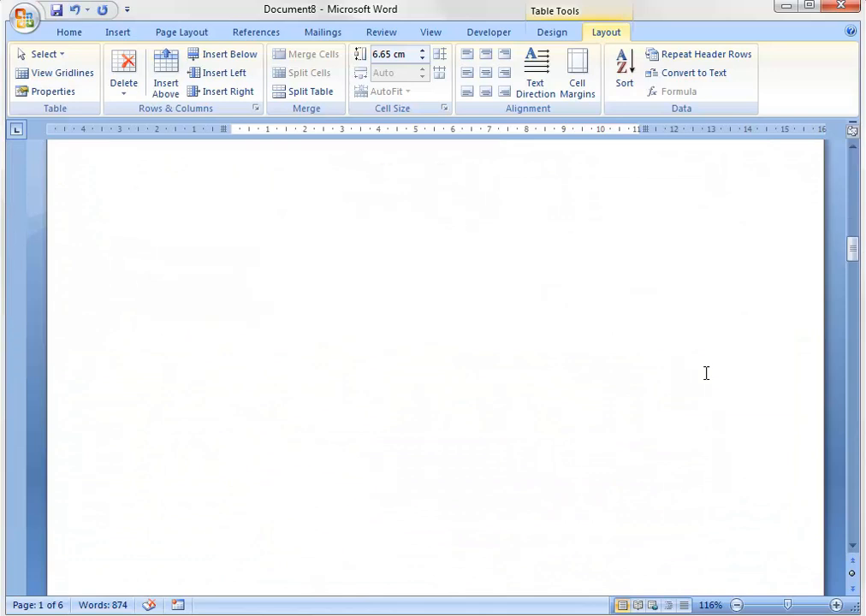
scroll(699, 365, "down", 3)
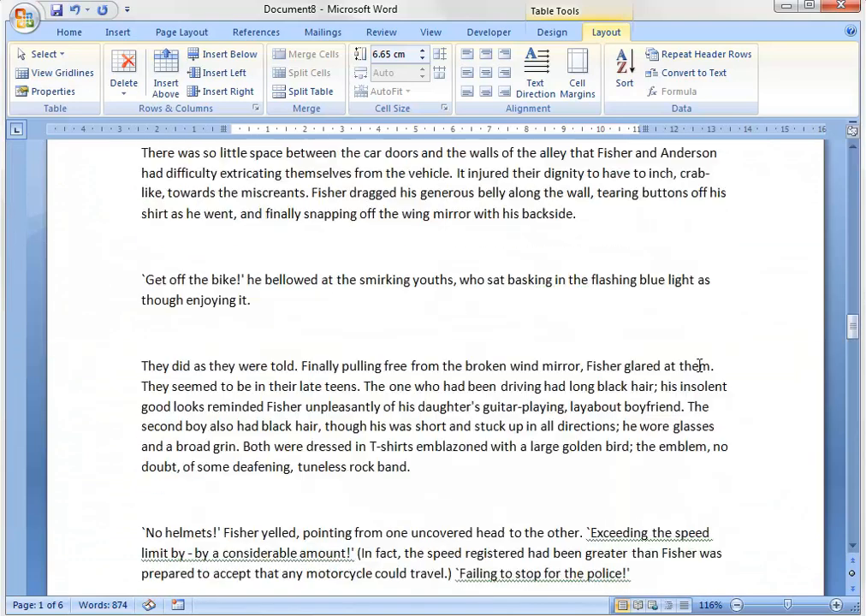
scroll(699, 365, "up", 9)
scroll(700, 362, "down", 7)
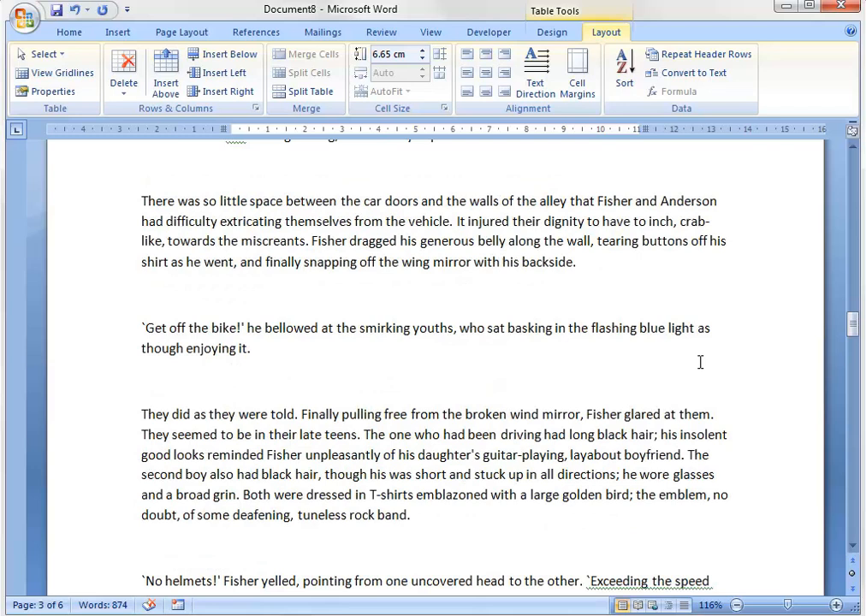
scroll(700, 362, "down", 7)
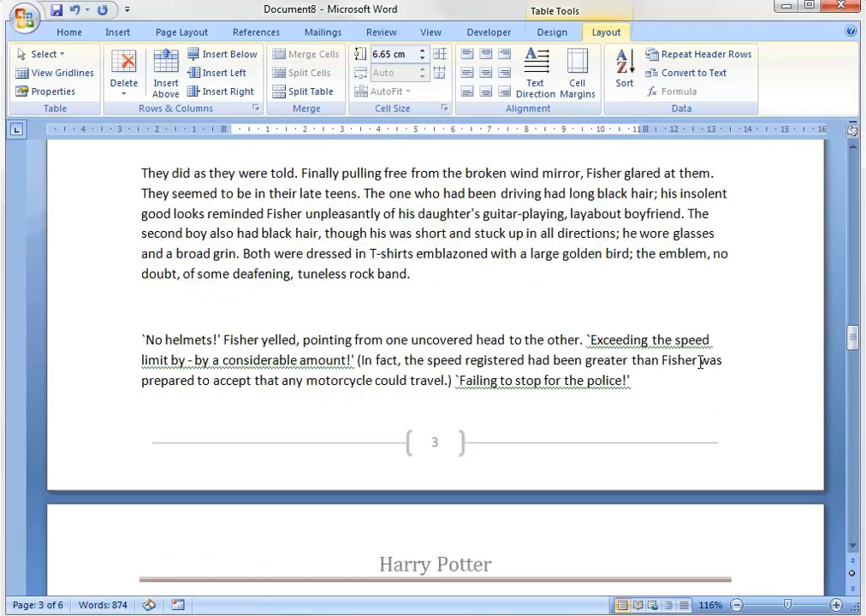
scroll(700, 362, "up", 10)
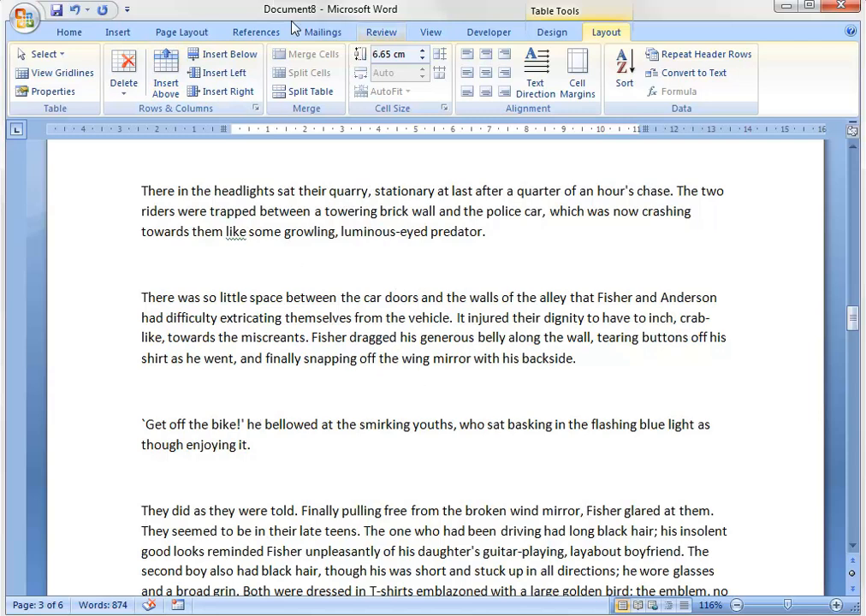
Start adding a new citation source at the end of the paragraph ending "luminous-eyed predator."
left_click(236, 39)
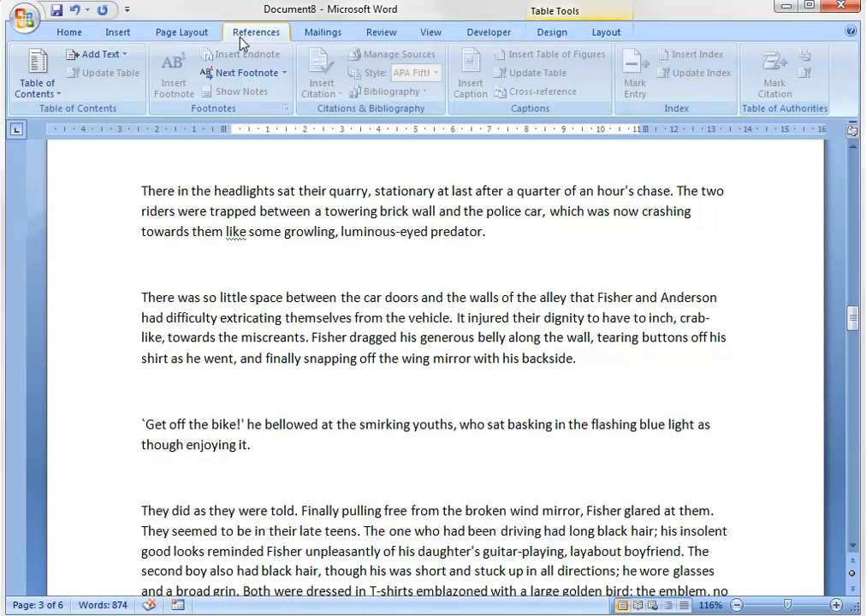
left_click(428, 231)
key("End")
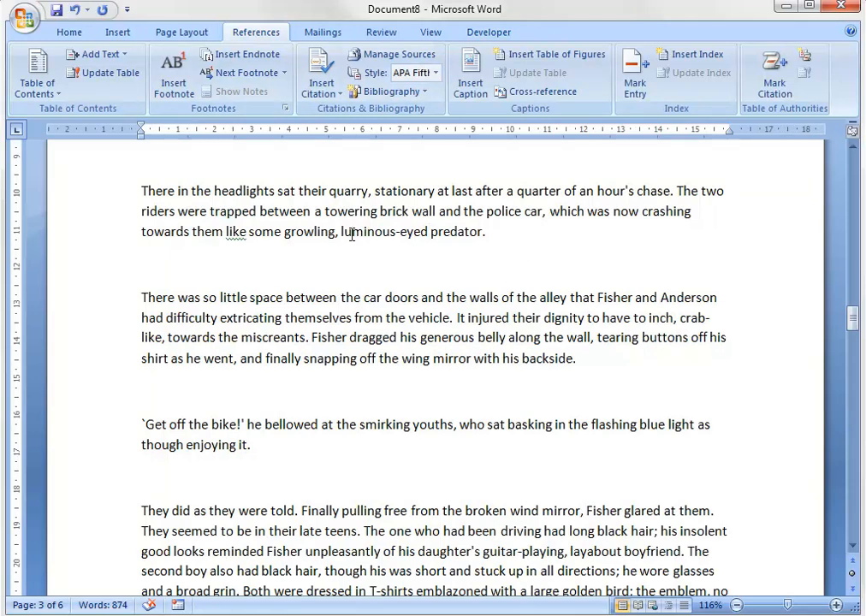
left_click(333, 84)
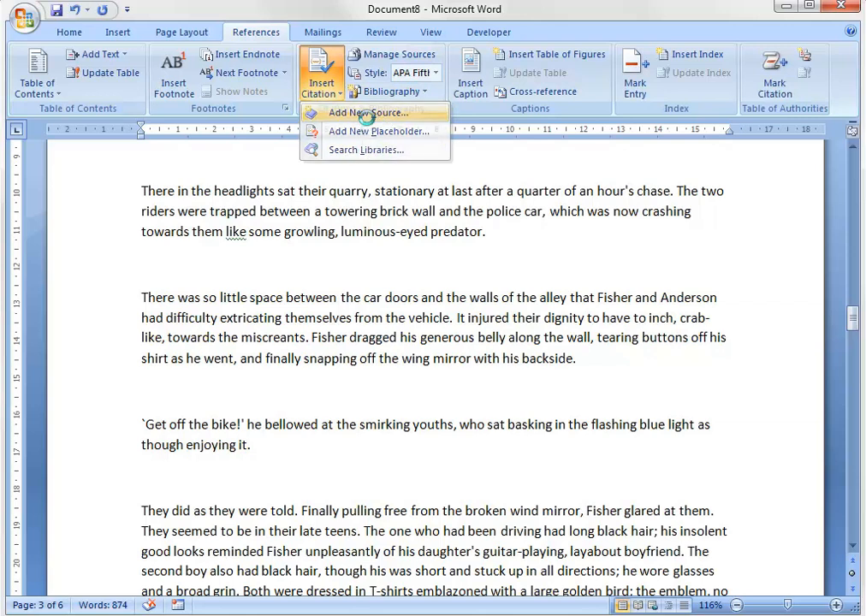
left_click(369, 118)
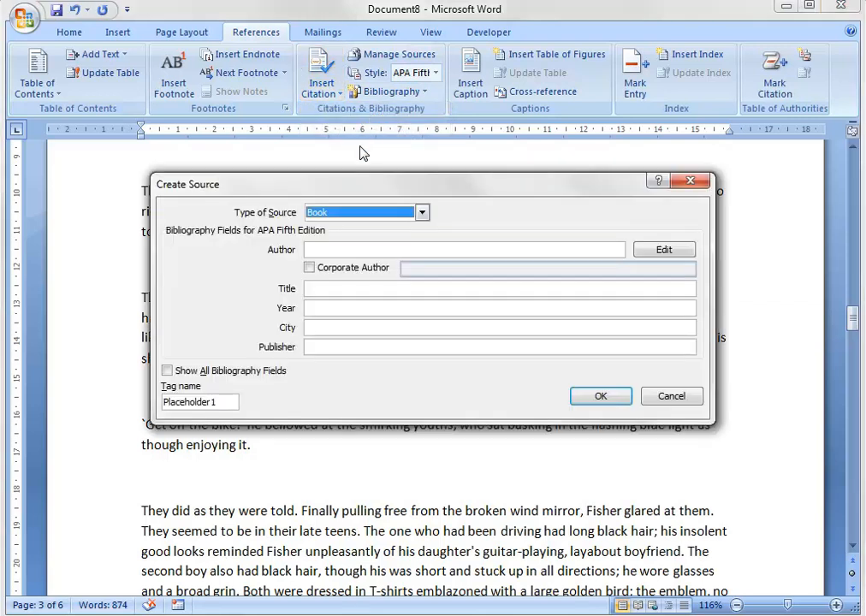
Try the Web site source type for the new source
left_click(422, 214)
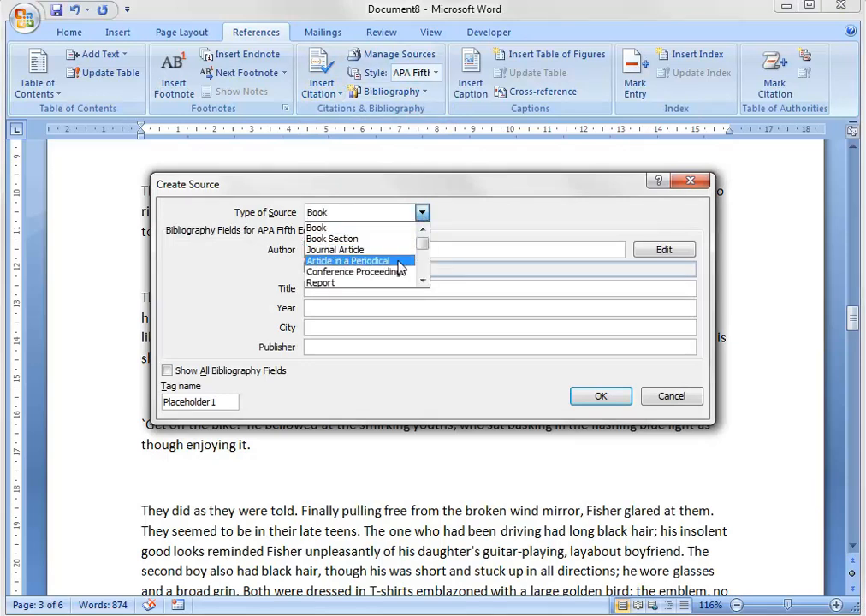
left_click(423, 282)
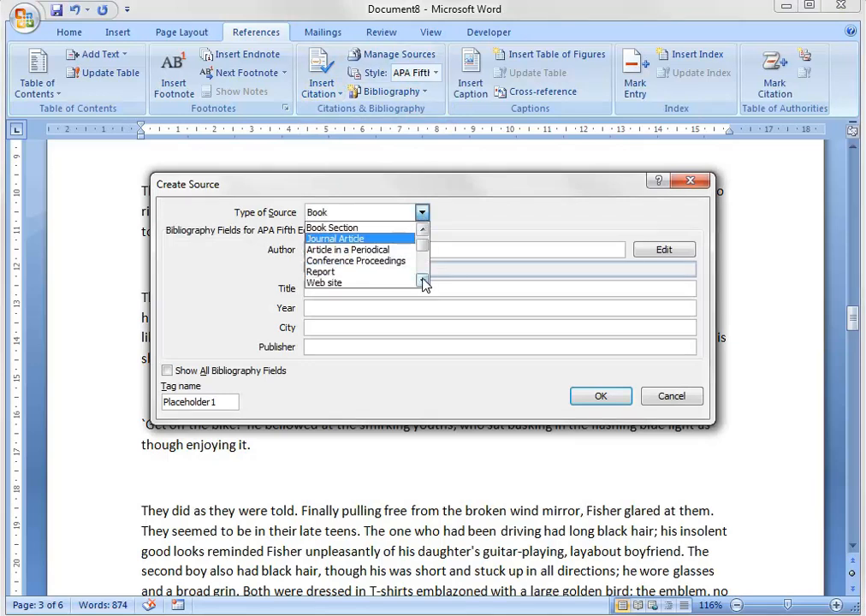
left_click(423, 281)
left_click(423, 281)
left_click(423, 282)
left_click(422, 282)
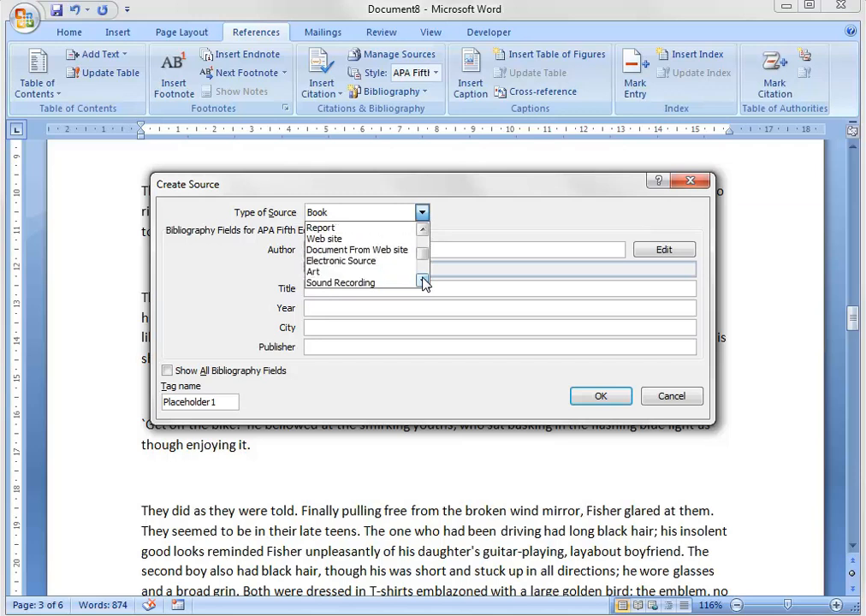
left_click(396, 239)
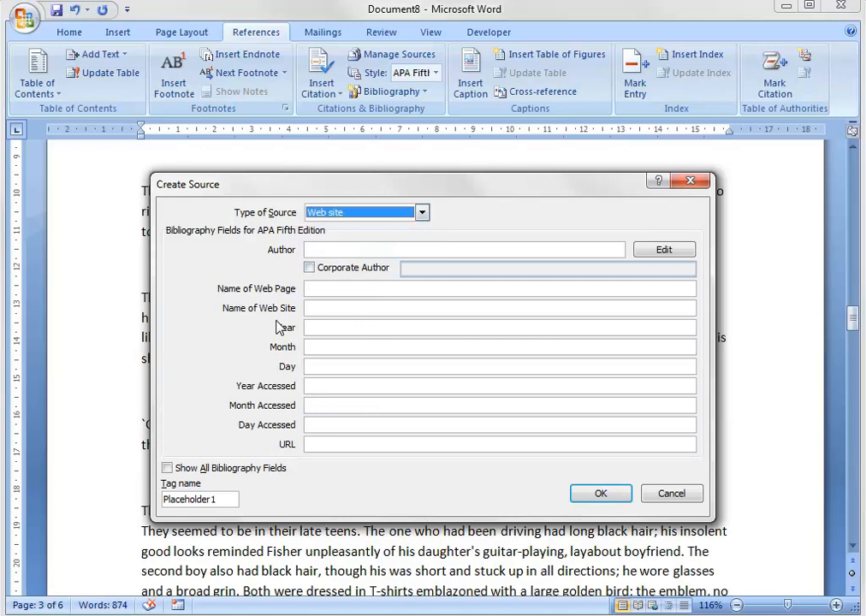
Browse the remaining source types and try the Miscellaneous type for the new source
left_click(420, 214)
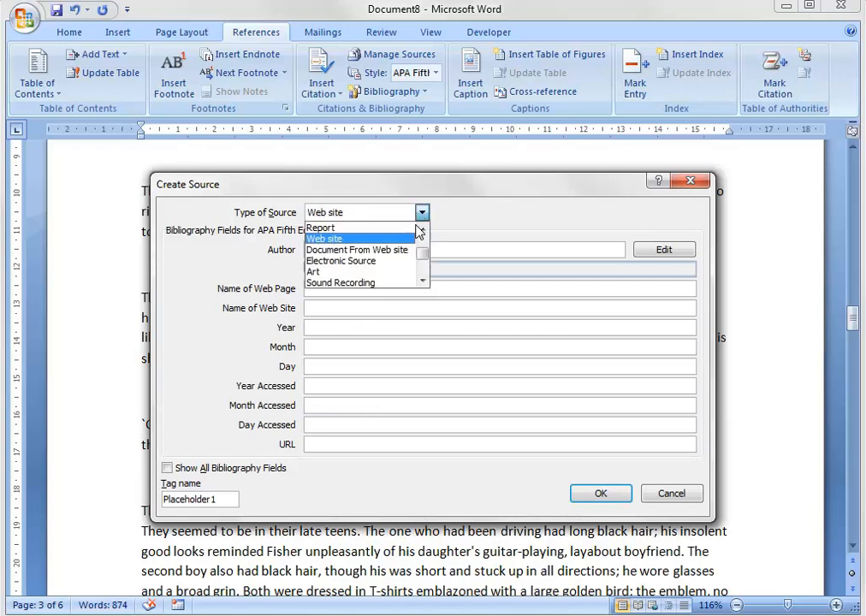
left_click(426, 281)
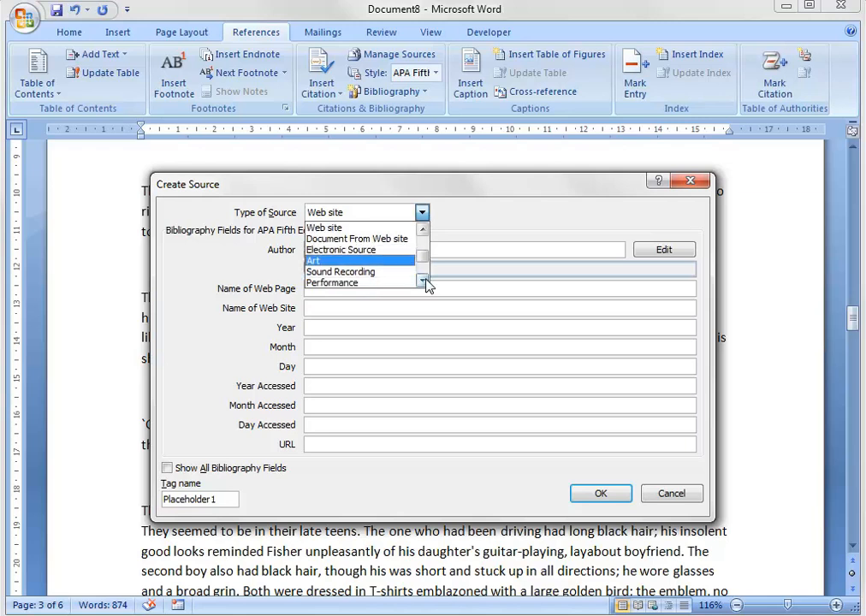
left_click(426, 281)
left_click(426, 280)
left_click(426, 281)
left_click(425, 280)
left_click(425, 282)
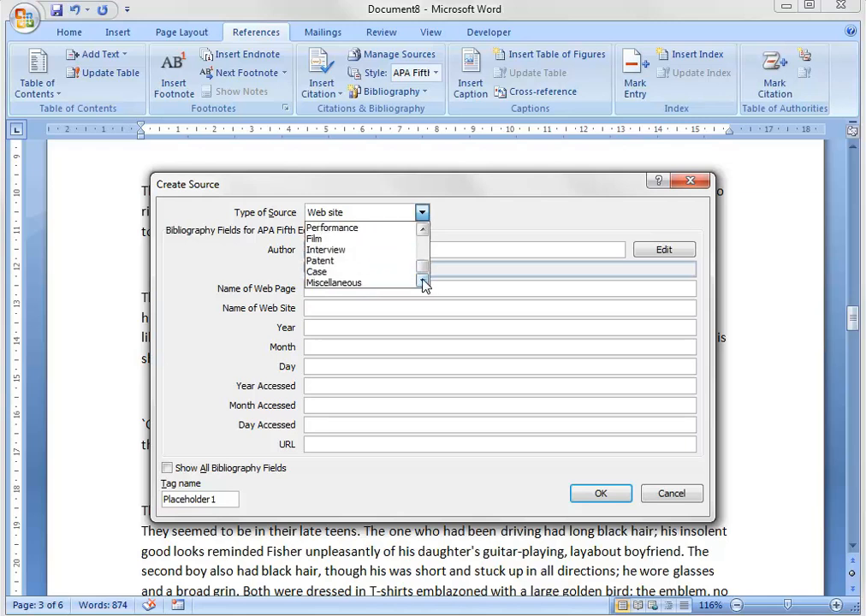
left_click(377, 282)
Set the new source's type back to Book
left_click(421, 213)
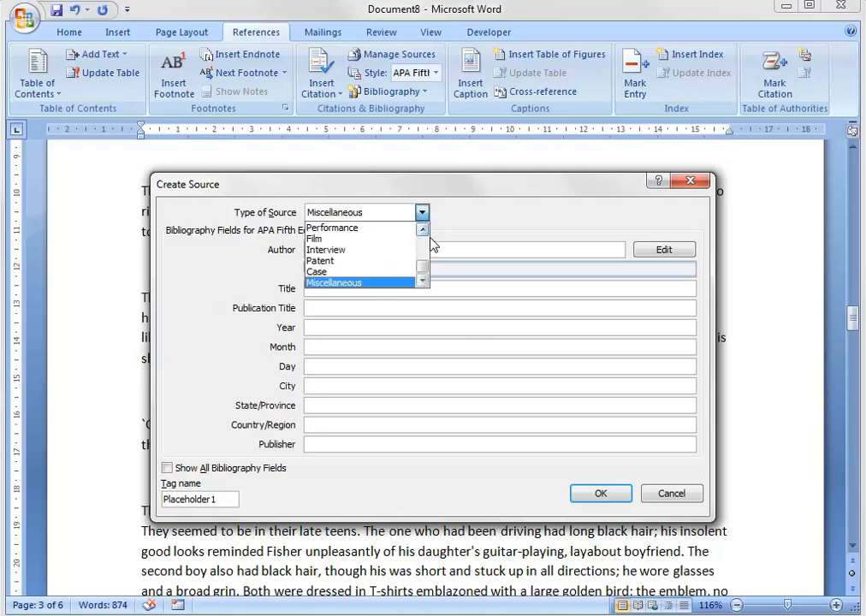
left_click_drag(426, 270, 422, 215)
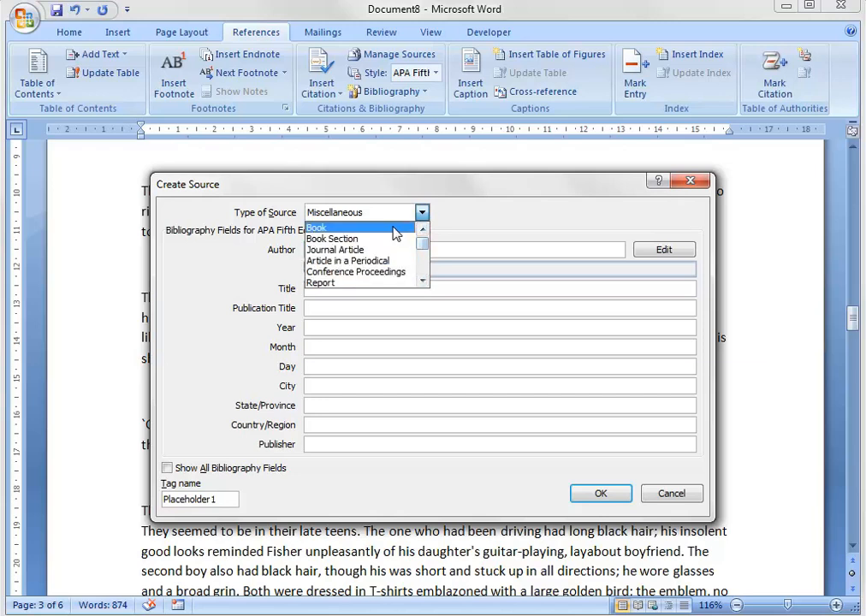
left_click(396, 229)
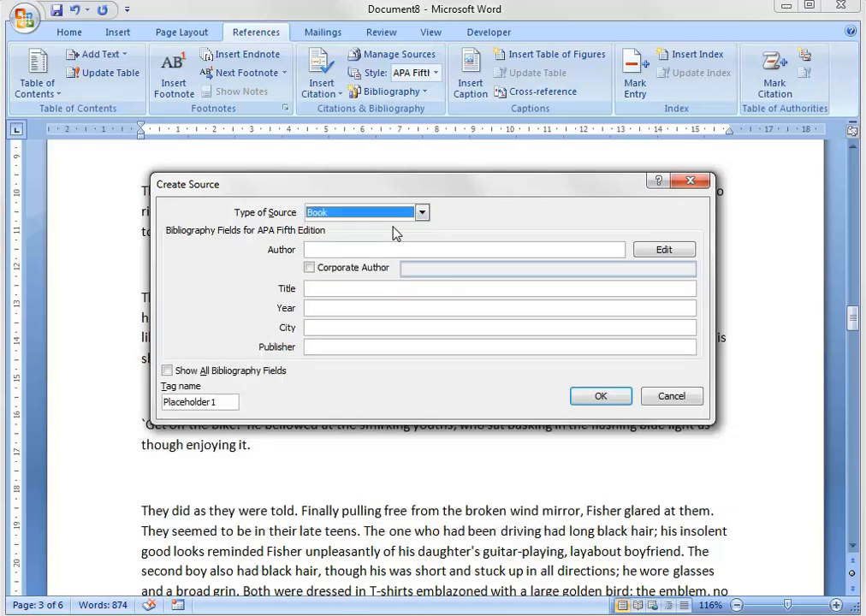
Enter J.K.Rowling as the author of the book source
left_click(333, 249)
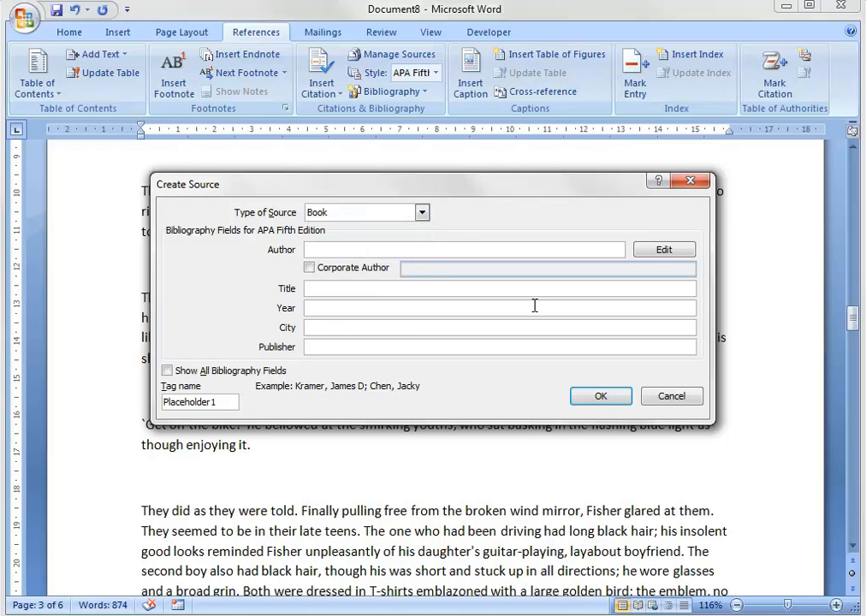
type("J.K.Ro")
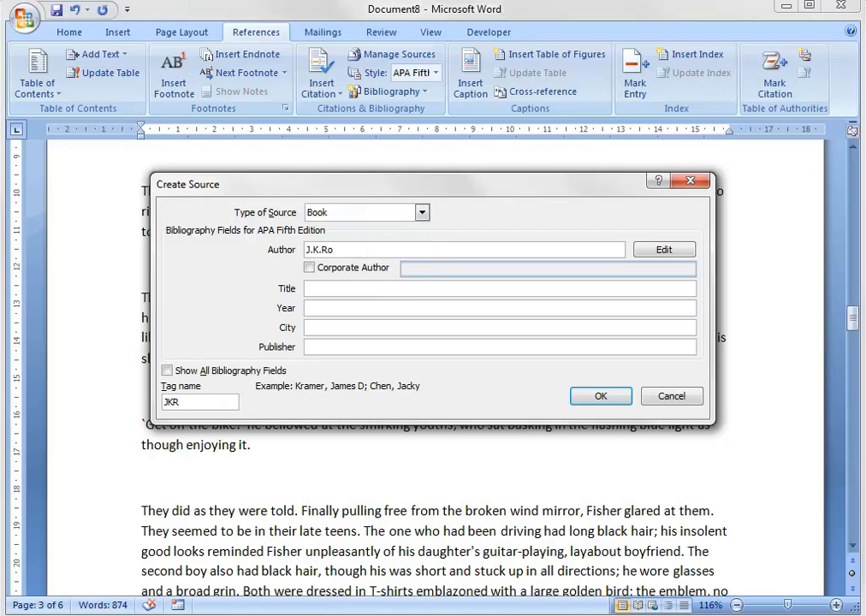
type("wling")
Try the corporate author option for J.K.Rowling and switch it back off
left_click(310, 268)
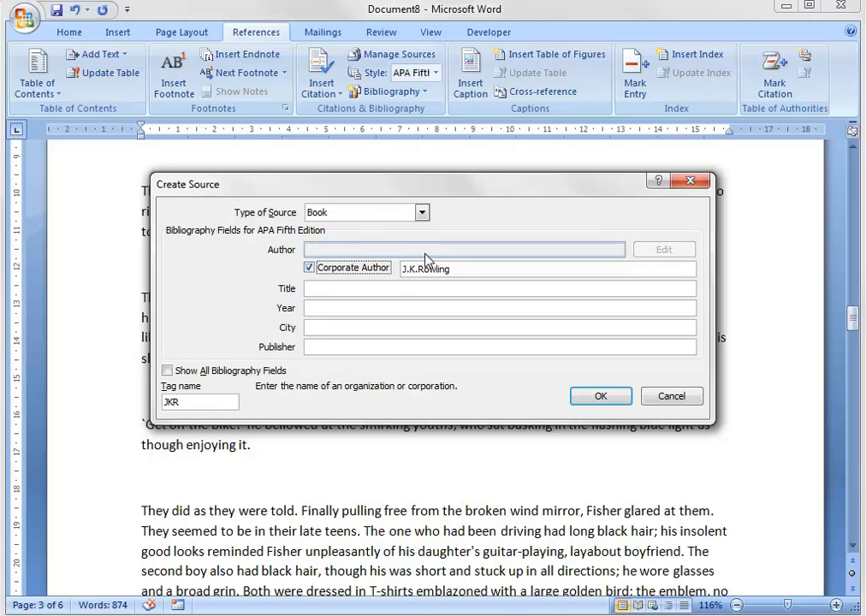
left_click(468, 269)
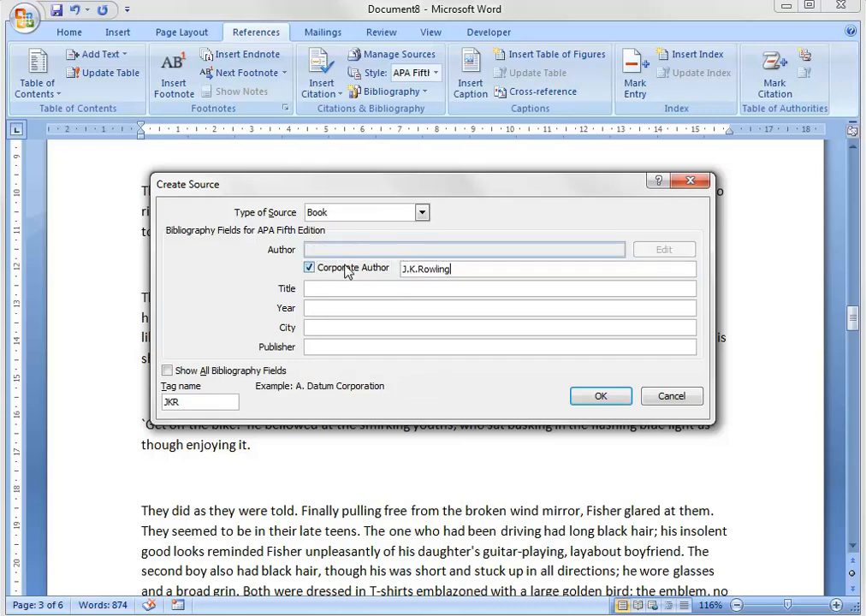
left_click(309, 268)
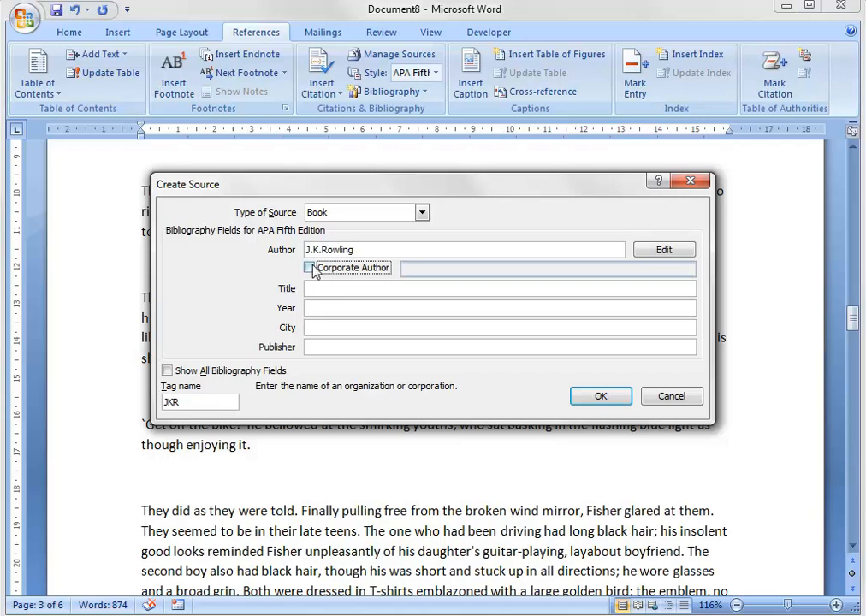
Enter "Harry Potter and the Philosopher's Stone" as the source's title and 1997 as its year
left_click(359, 288)
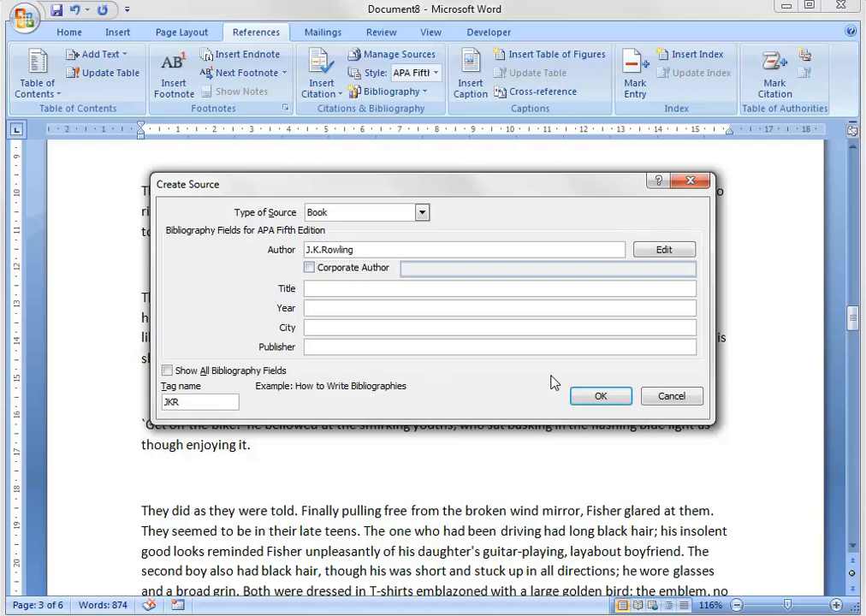
type("Harry Potter and the Philosopher's Sto")
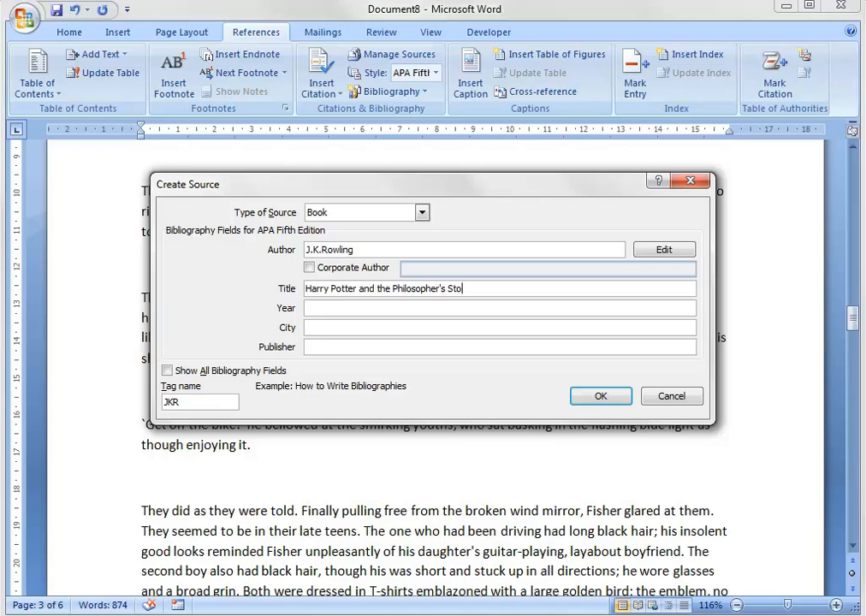
type("ne")
left_click(389, 307)
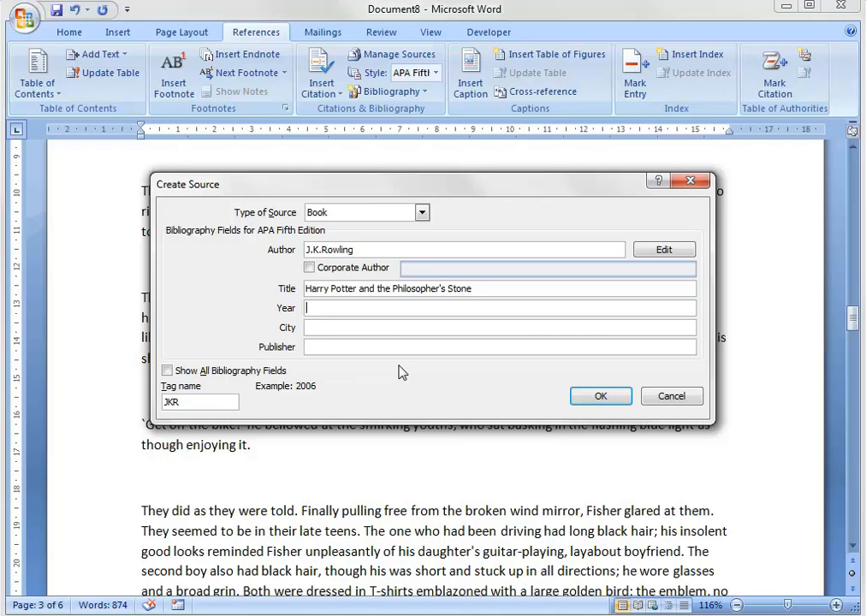
type("1997")
Enter London as the source's city and "Bloombury Publishing Plc" as its publisher
left_click(367, 328)
type("London")
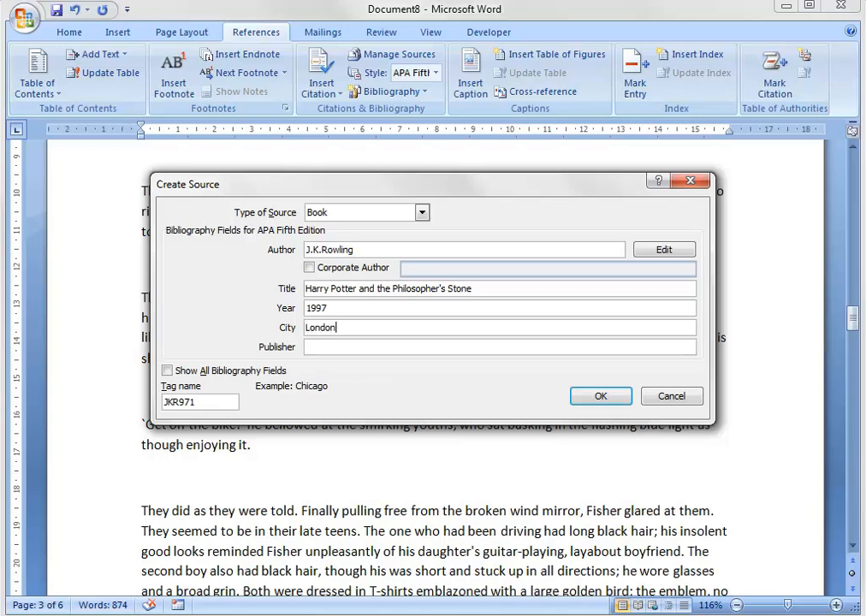
left_click(394, 349)
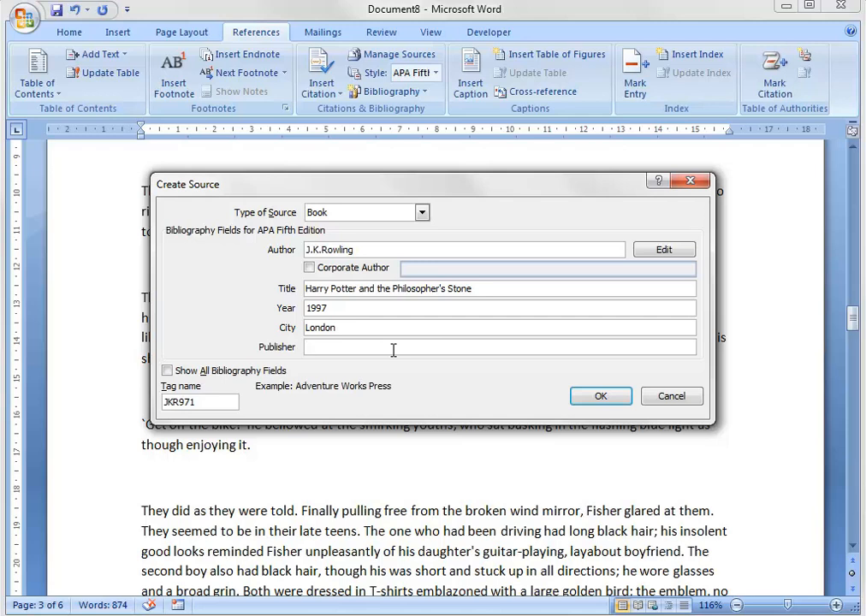
type("Bloombury Publishing Plc")
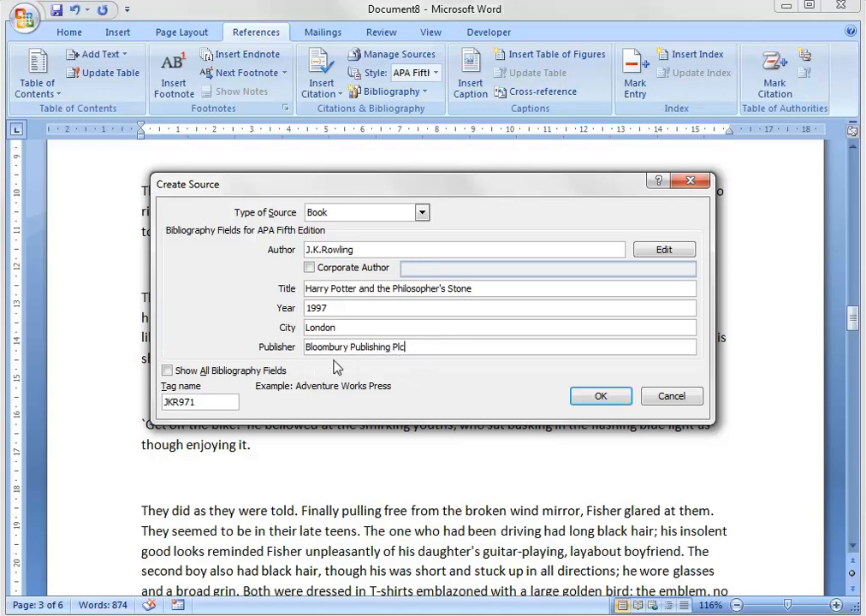
left_click_drag(417, 350, 393, 352)
key("shift+Left")
key("shift+Home")
left_click(412, 355)
Look over the full set of bibliography fields, hide it again, and create the book source to insert its citation
left_click(167, 371)
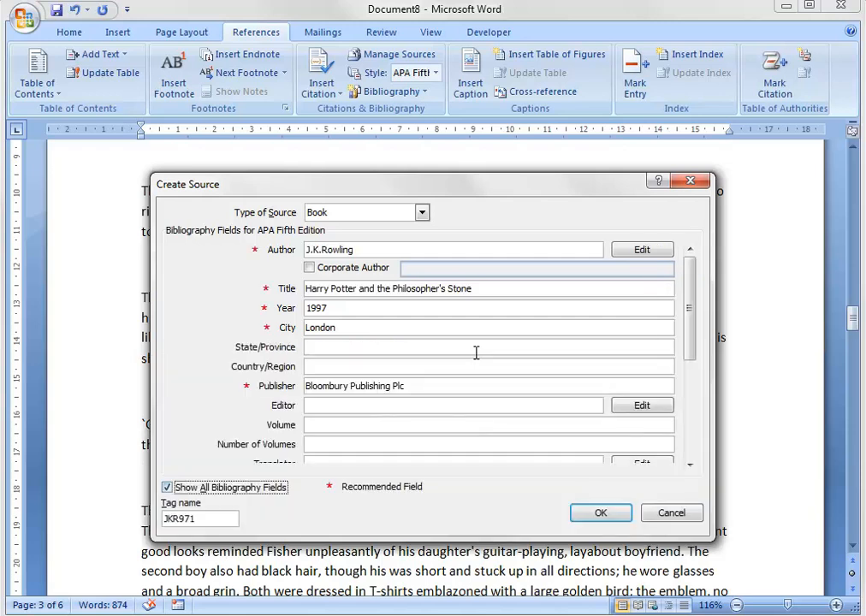
left_click(476, 349)
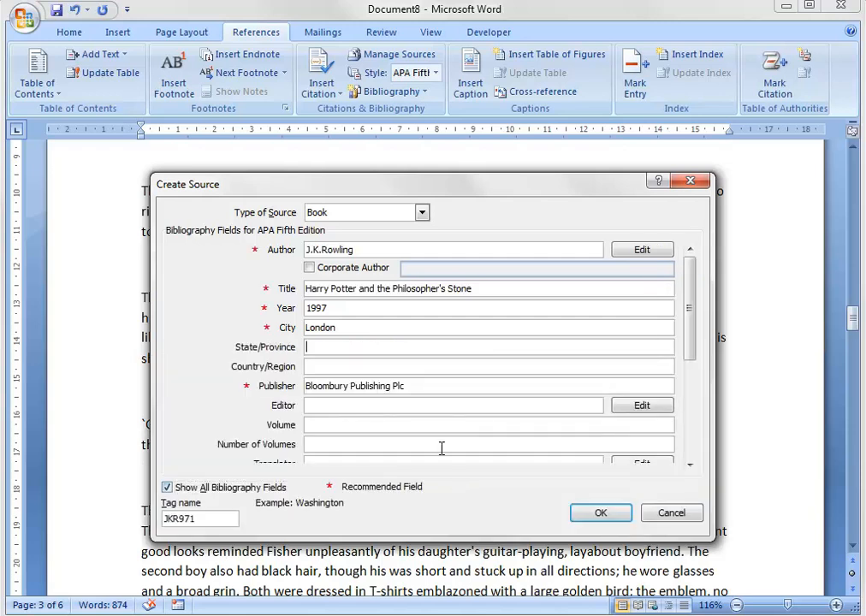
left_click(168, 487)
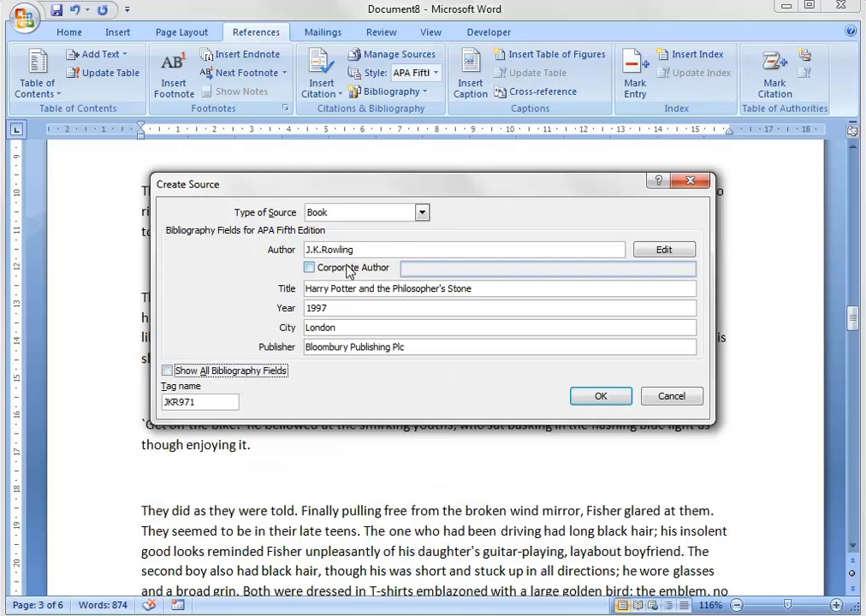
left_click(602, 397)
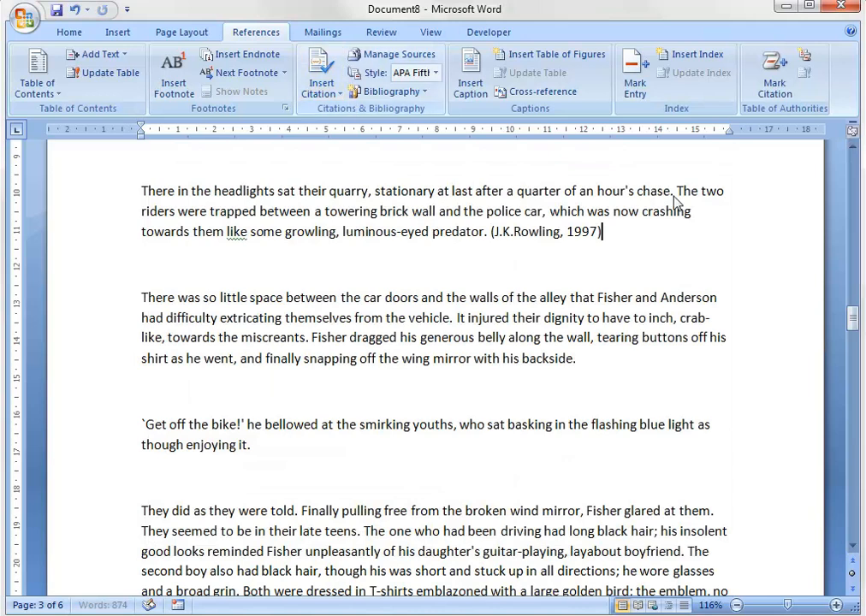
Move the citation from page 3 to the end of the page 5 paragraph ending "So many questions!"
left_click_drag(599, 228, 514, 602)
left_click_drag(511, 597, 472, 295)
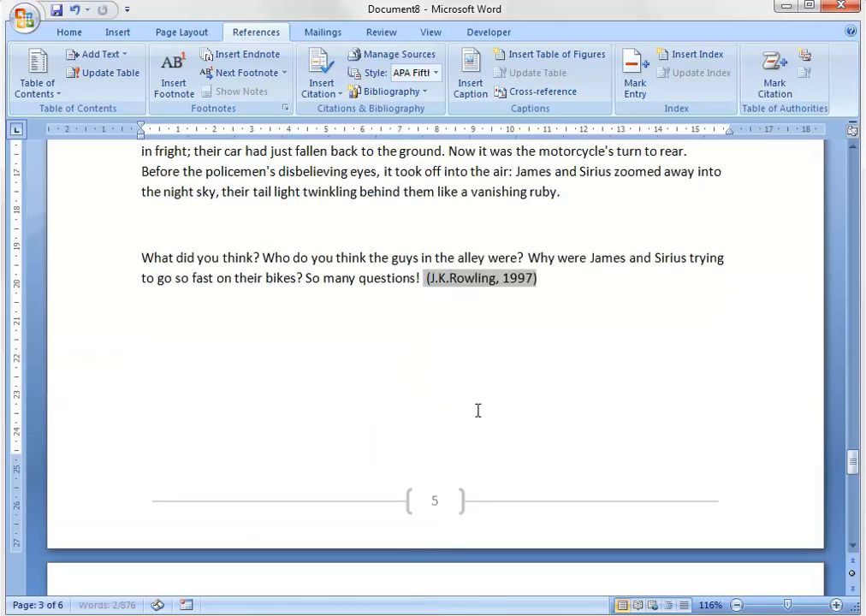
left_click(329, 314)
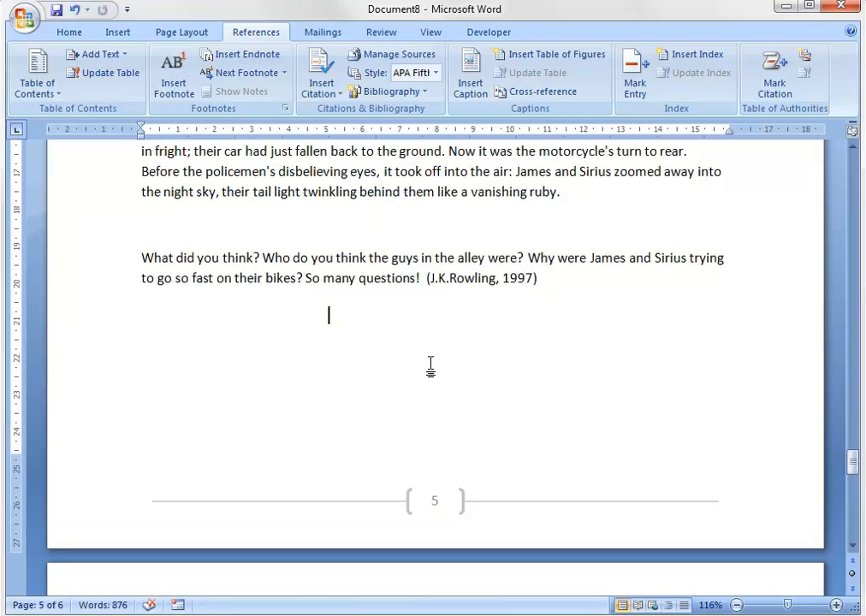
Insert the built-in Bibliography, with its heading, below the Chapter 4 text on page 6, leaving blank space above it
scroll(431, 366, "down", 6)
left_click_drag(296, 349, 84, 329)
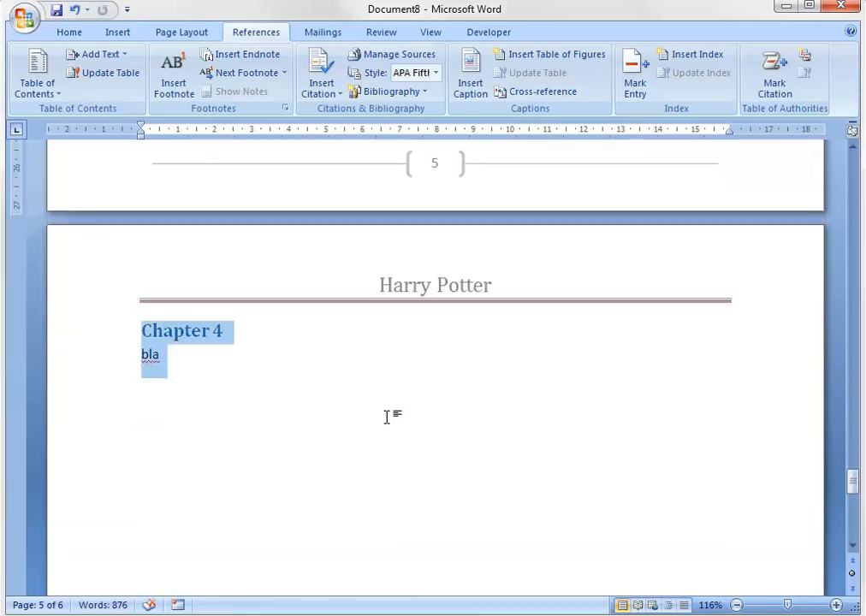
left_click(275, 393)
key("Return")
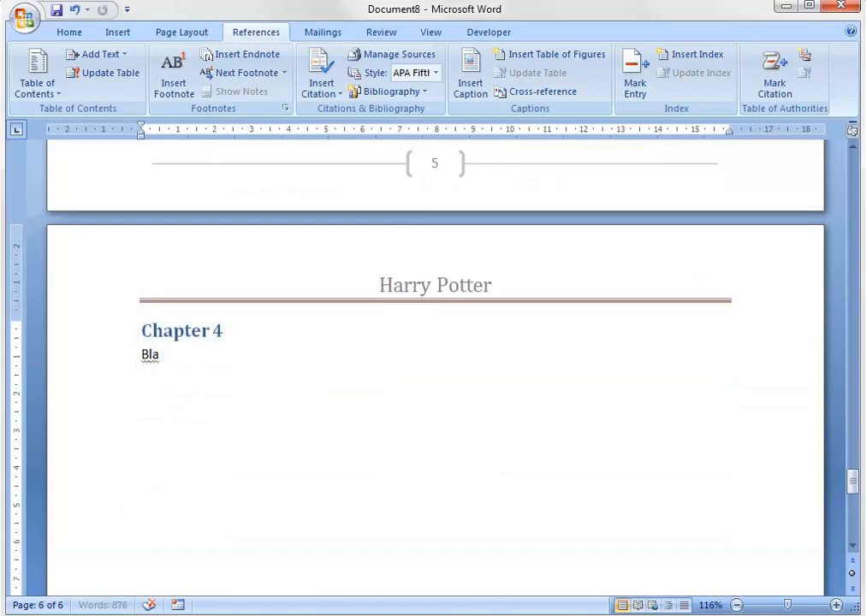
key("Return")
left_click(407, 94)
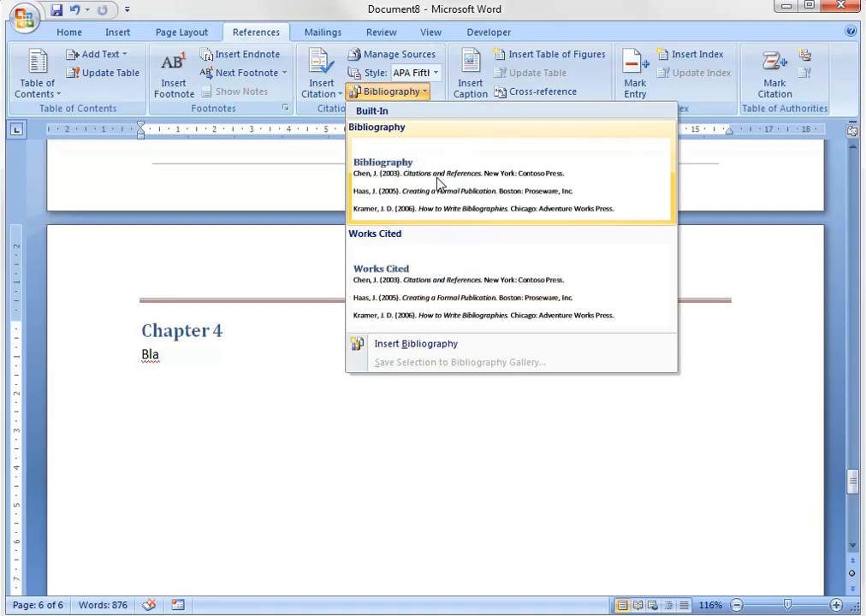
left_click(395, 174)
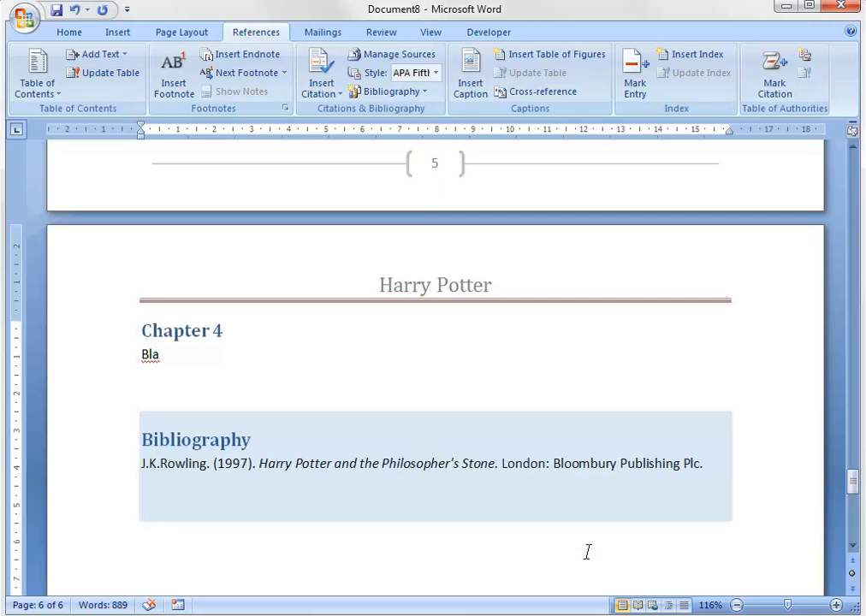
left_click(244, 537)
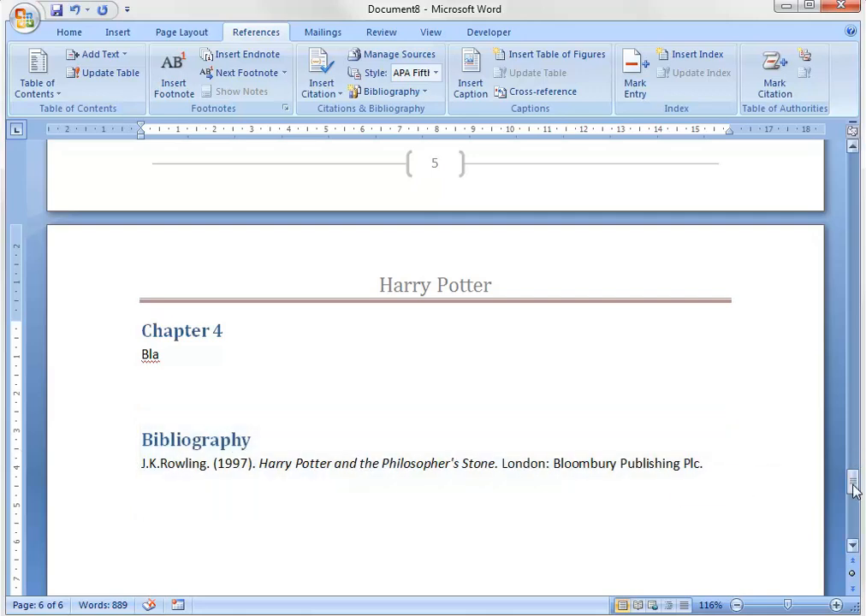
Insert a page break below the table of contents on page 2
left_click_drag(852, 483, 852, 487)
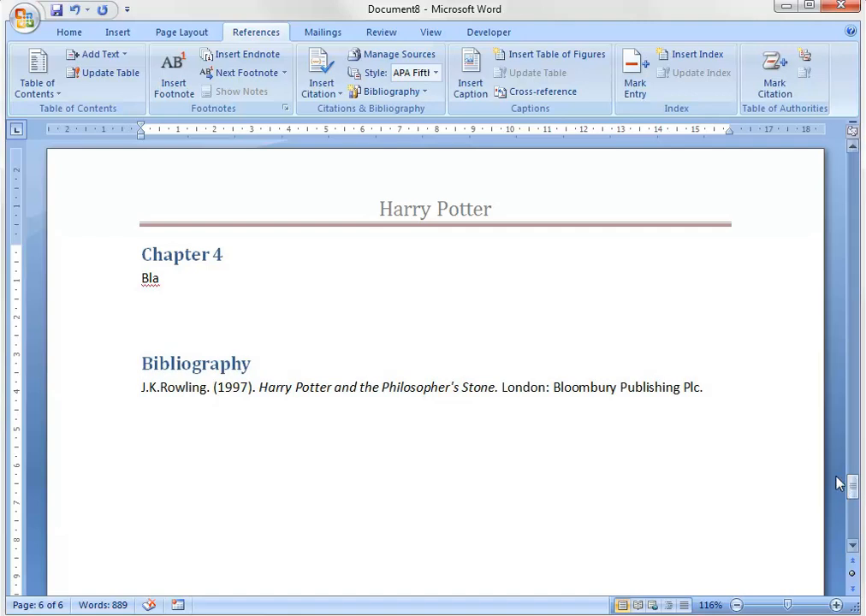
left_click_drag(854, 490, 856, 372)
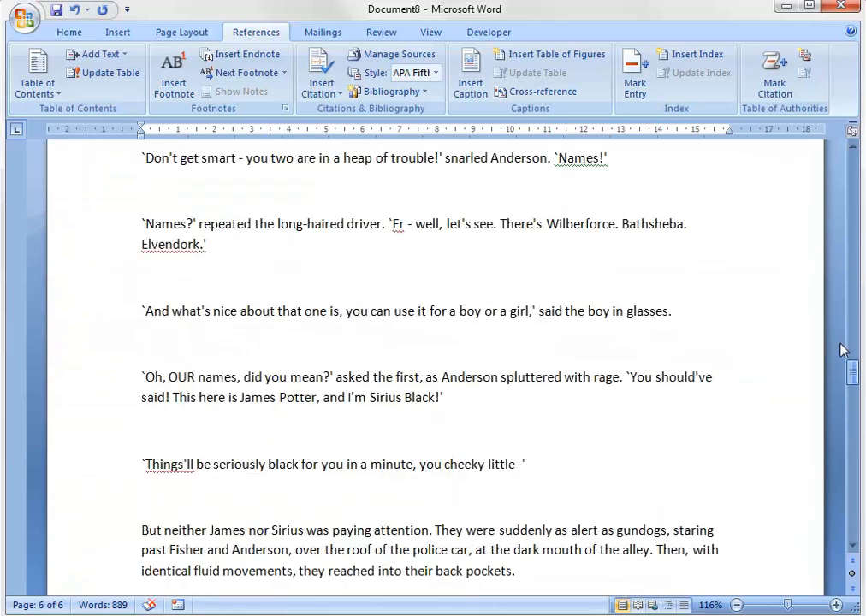
left_click(459, 265)
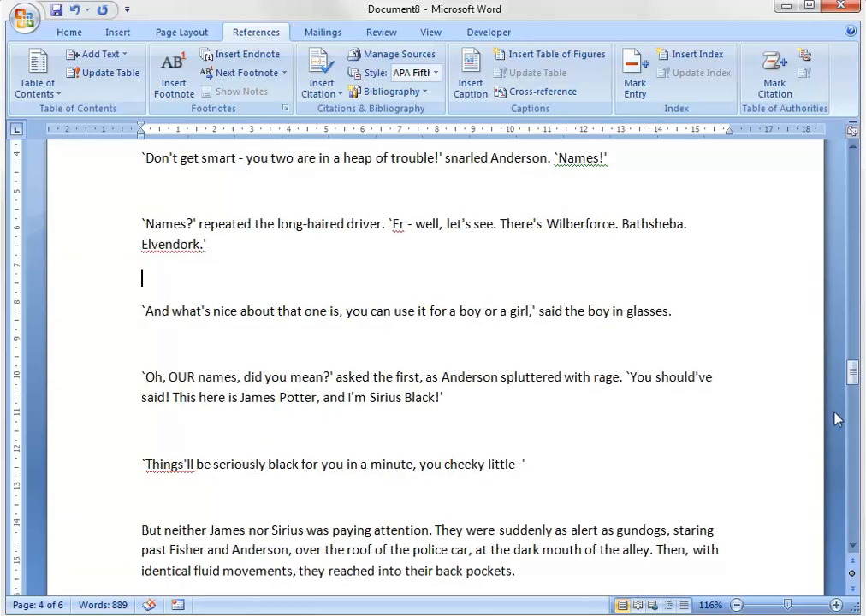
left_click_drag(853, 373, 853, 230)
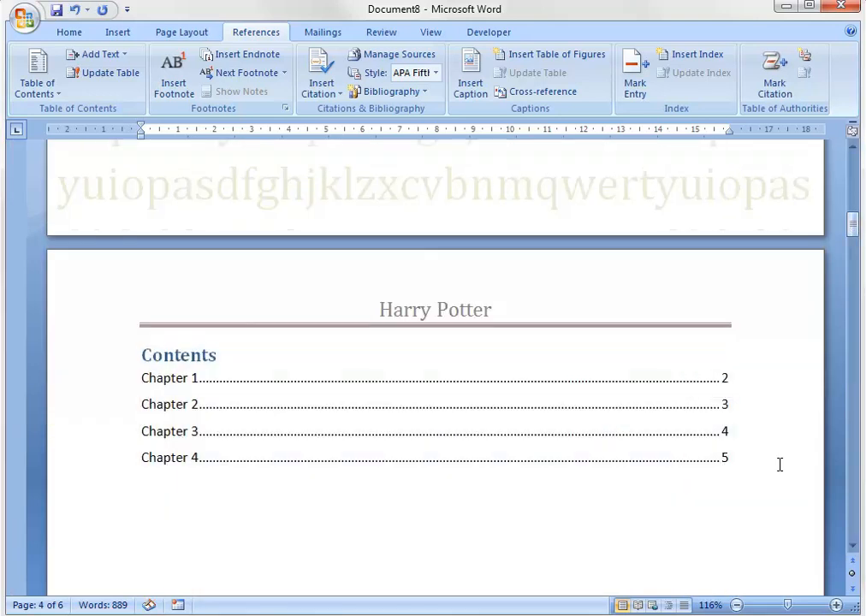
left_click(764, 462)
left_click(753, 531)
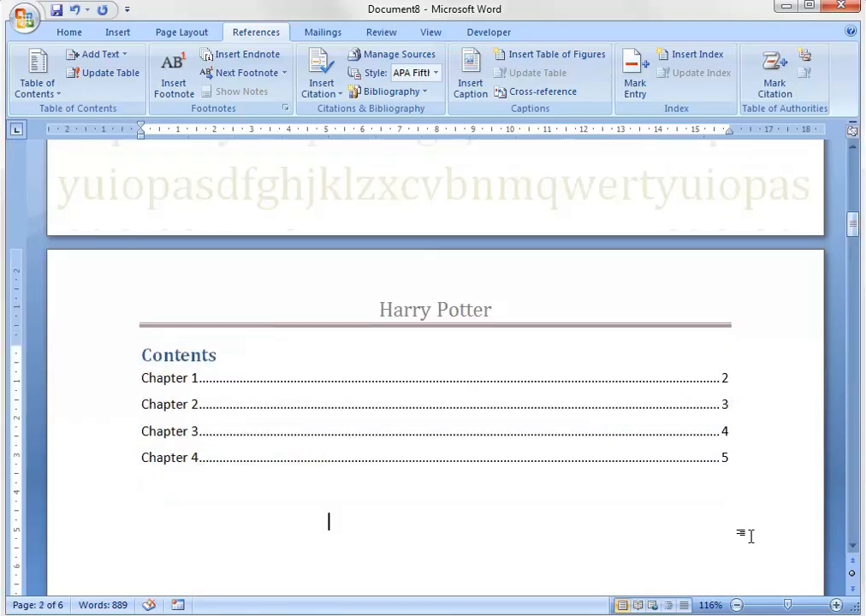
key("ctrl+Return")
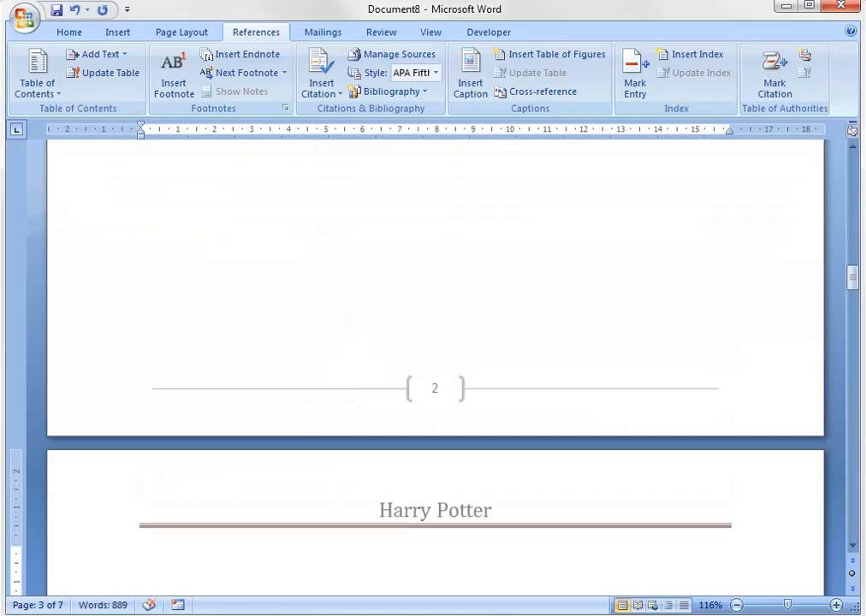
scroll(771, 494, "down", 7)
Insert the picture Harry_Potter_and_the_Philosophers_Stone_Book_J_K_Rowling from the harry potter folder below the table of contents
scroll(269, 347, "up", 15)
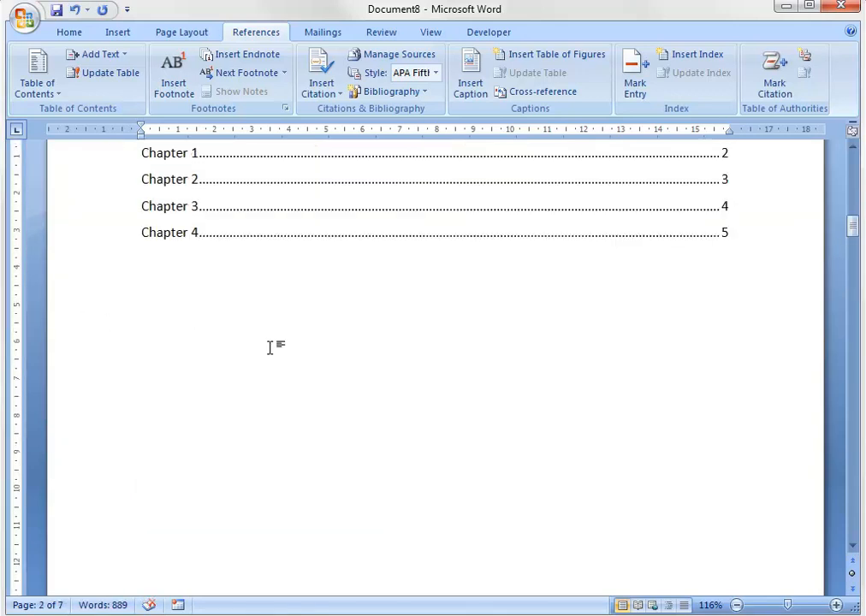
left_click(252, 334)
left_click(117, 32)
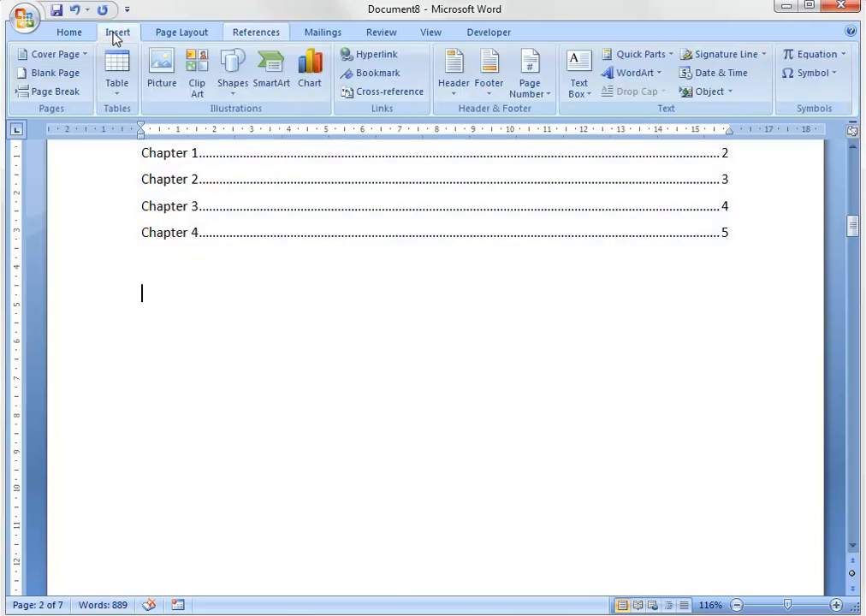
left_click(176, 74)
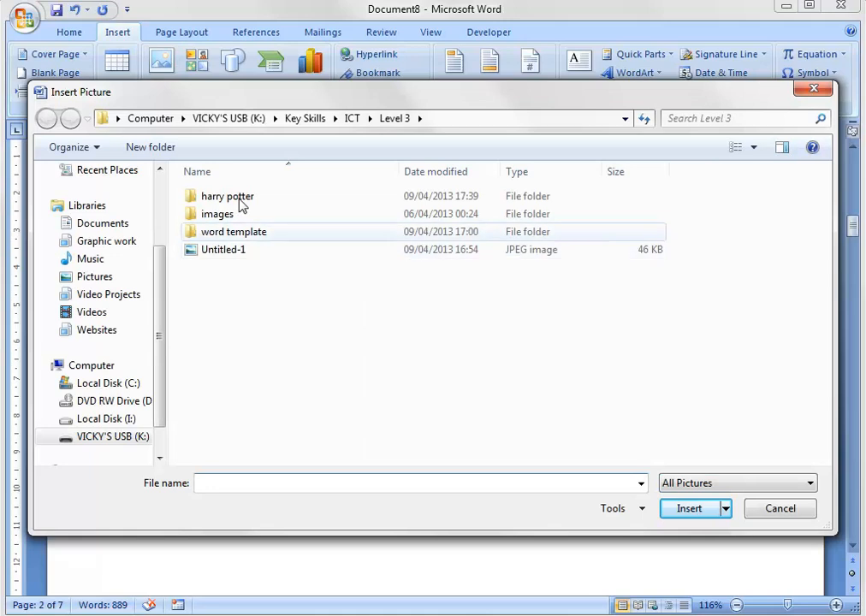
left_click(370, 122)
left_click(409, 142)
left_click(420, 118)
left_click(370, 118)
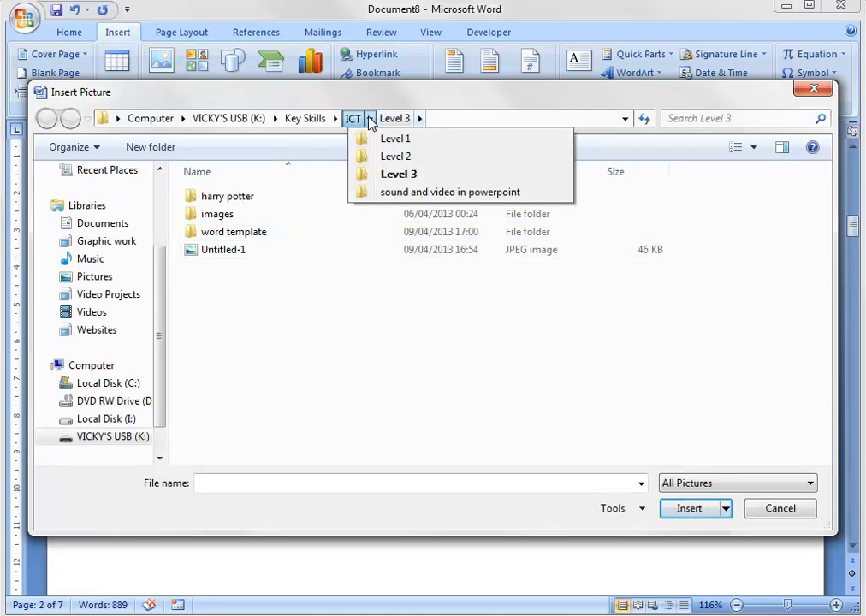
left_click(419, 119)
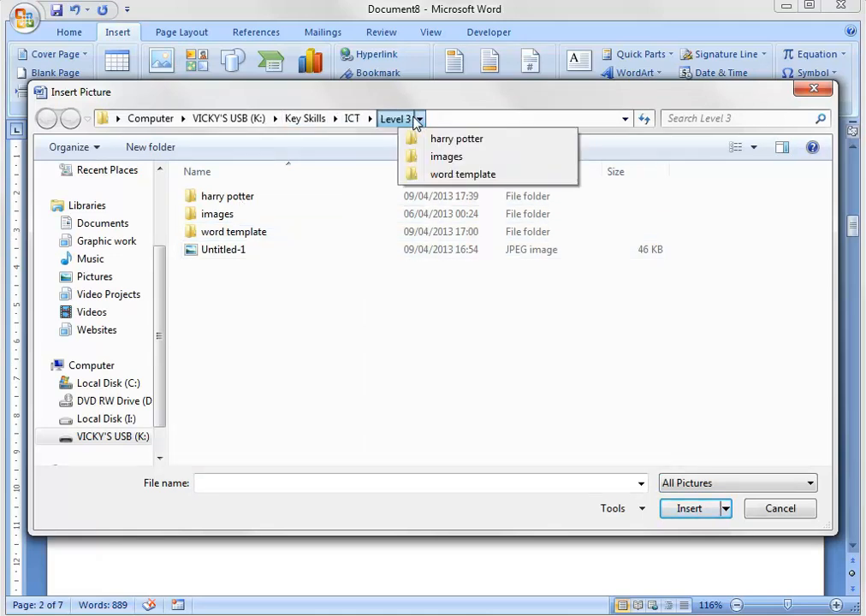
left_click(445, 147)
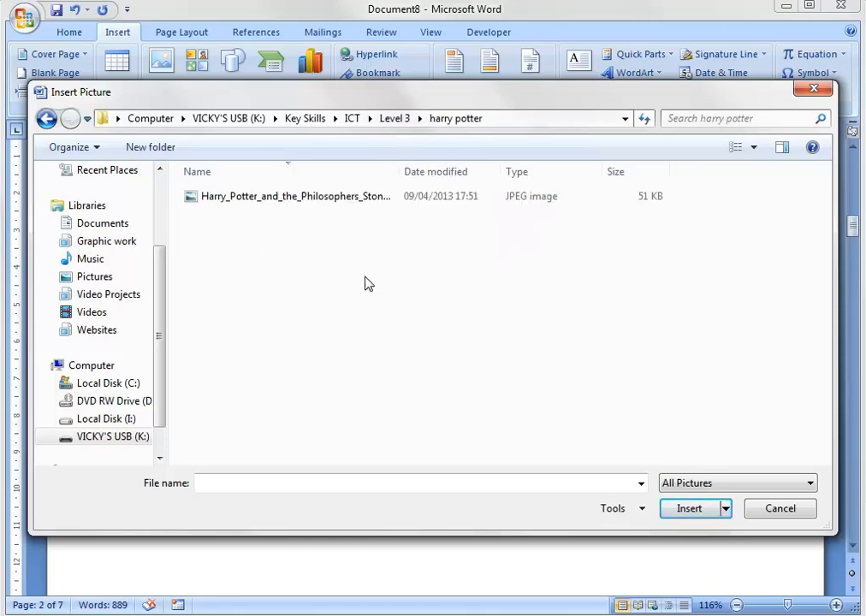
left_click(264, 198)
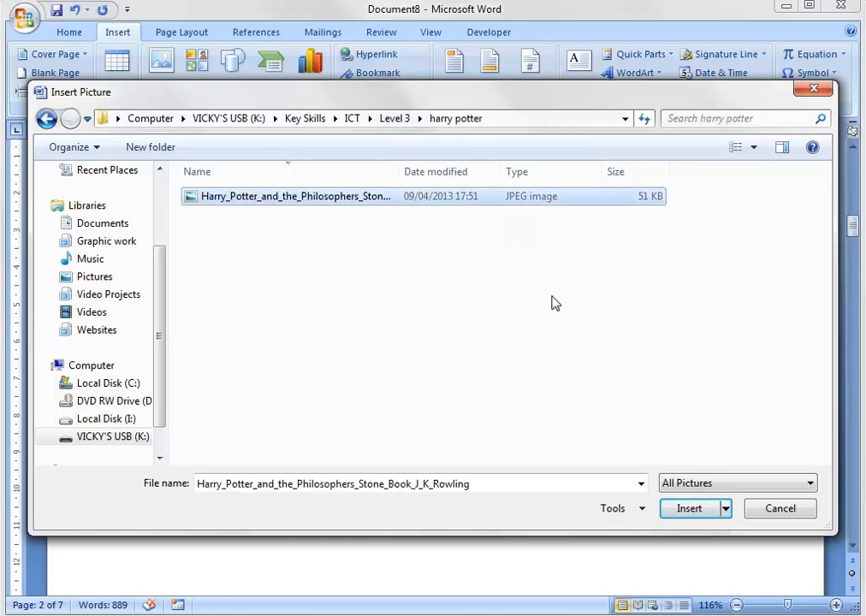
left_click(698, 509)
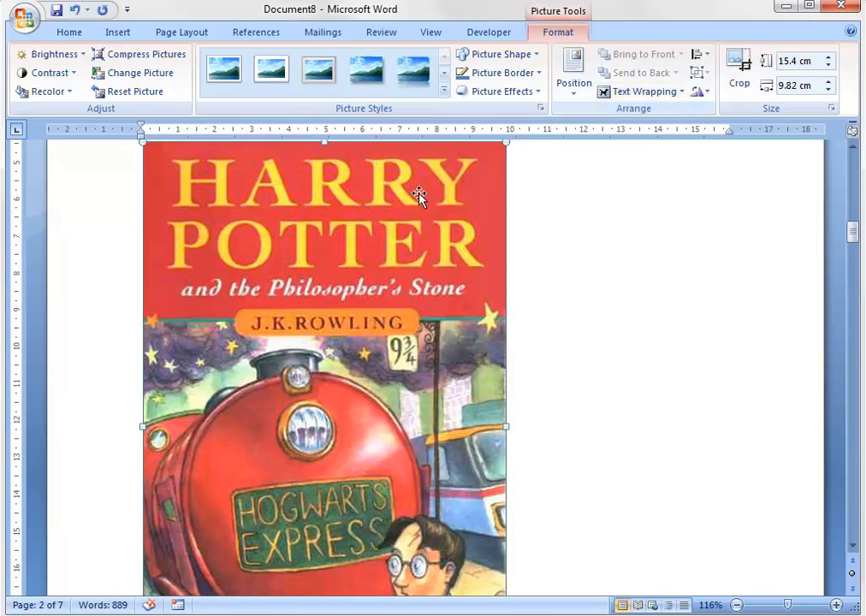
Position the book cover picture in the middle centre of the page with text wrapping
left_click(574, 86)
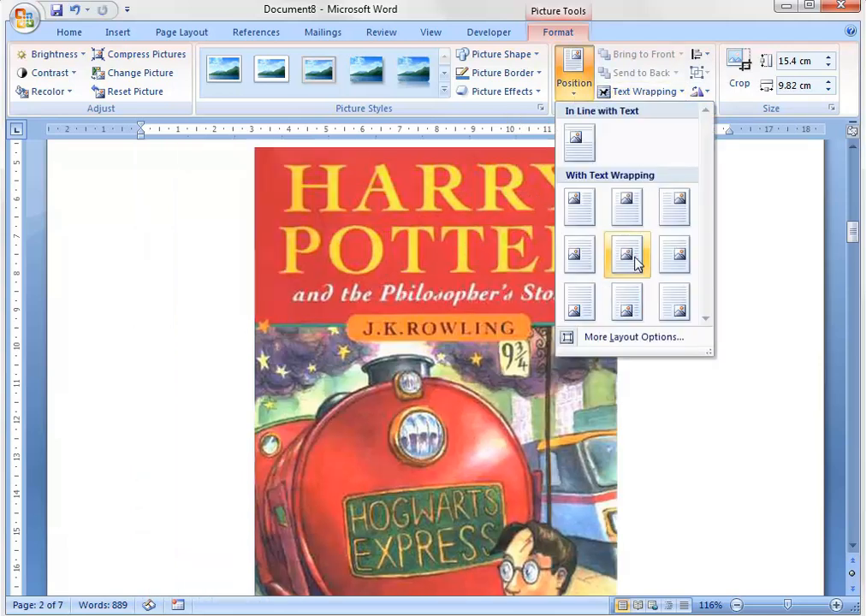
left_click(632, 260)
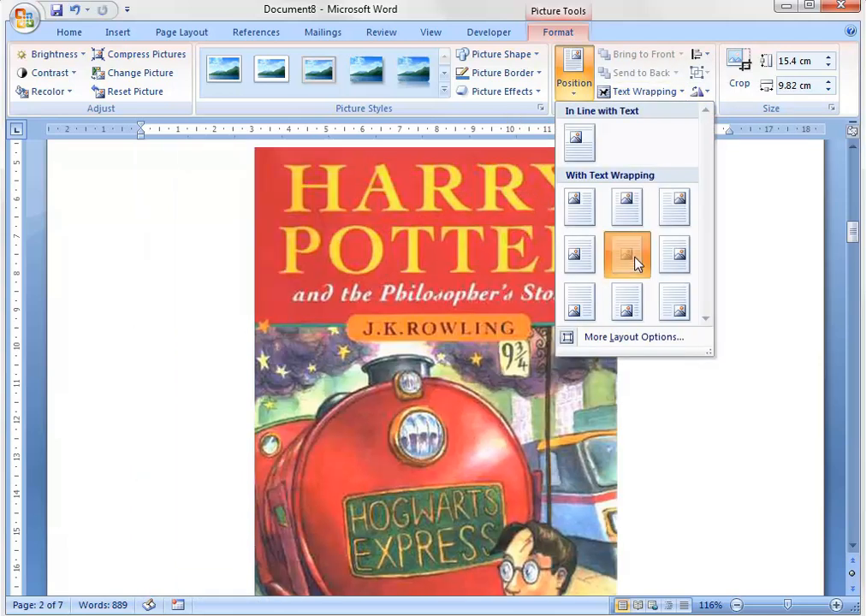
mouse_move(853, 235)
left_mouse_down()
mouse_move(854, 257)
mouse_move(852, 230)
mouse_move(853, 244)
left_mouse_up()
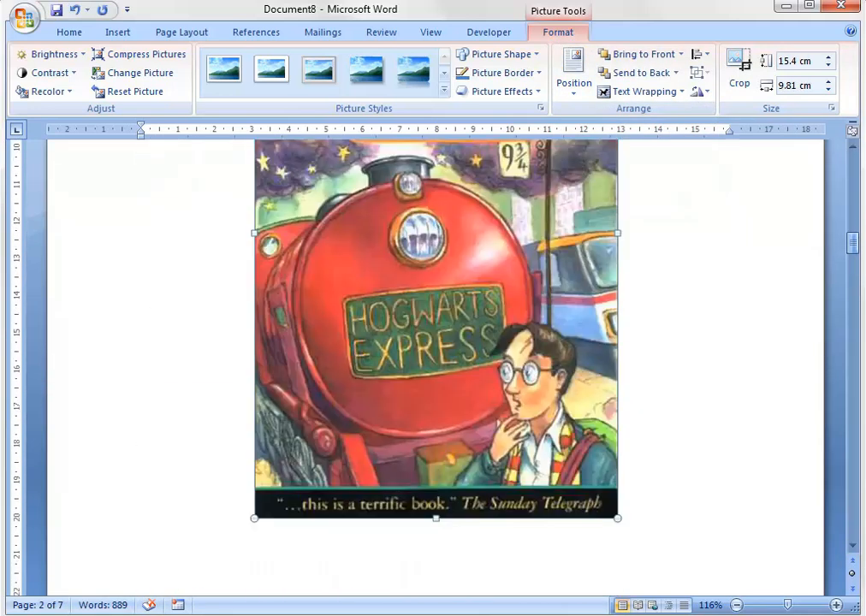
Browse the picture styles and apply Simple Frame, Black to the book cover picture
left_click(444, 73)
left_click(445, 73)
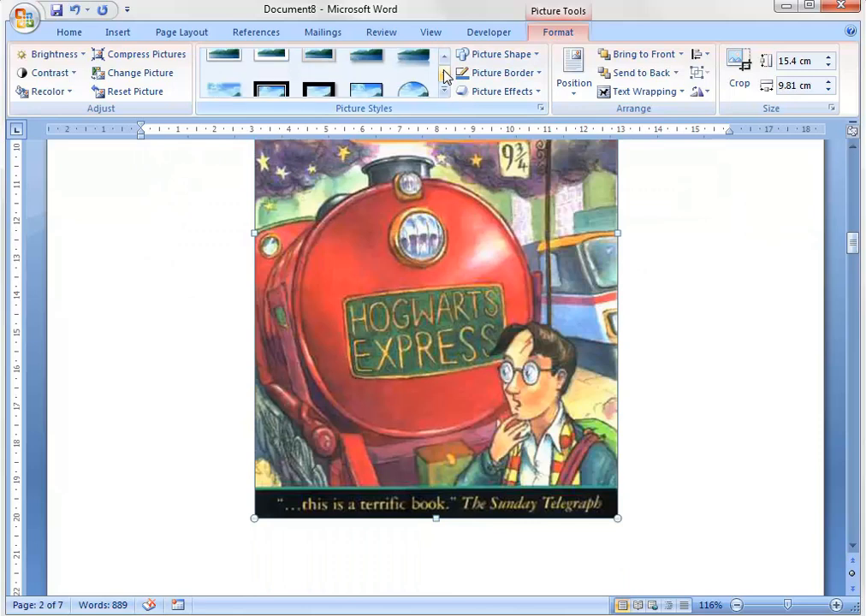
left_click(444, 73)
left_click(444, 75)
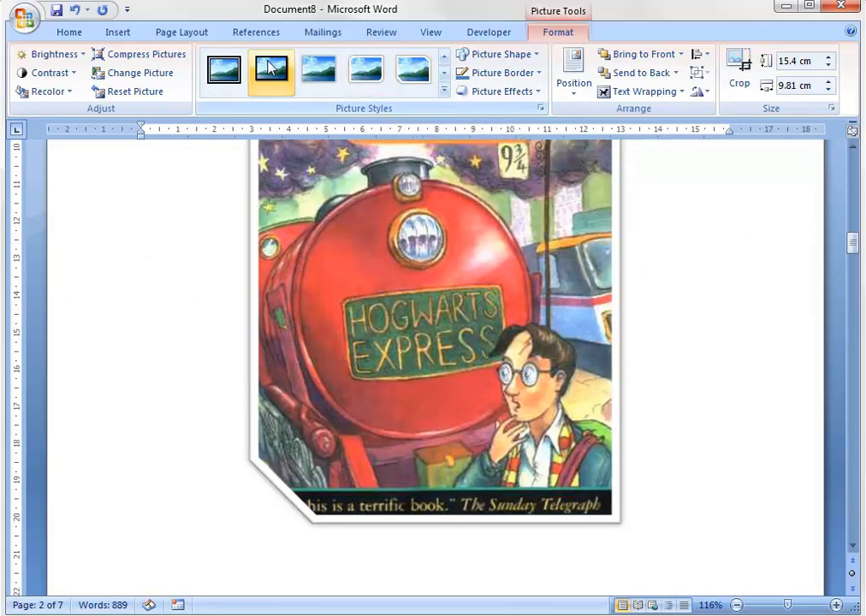
left_click(446, 78)
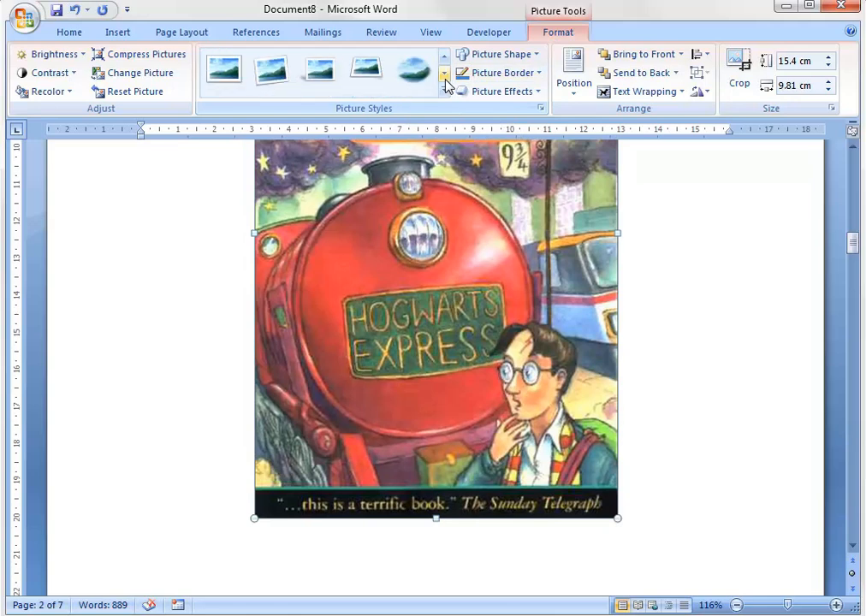
left_click(446, 78)
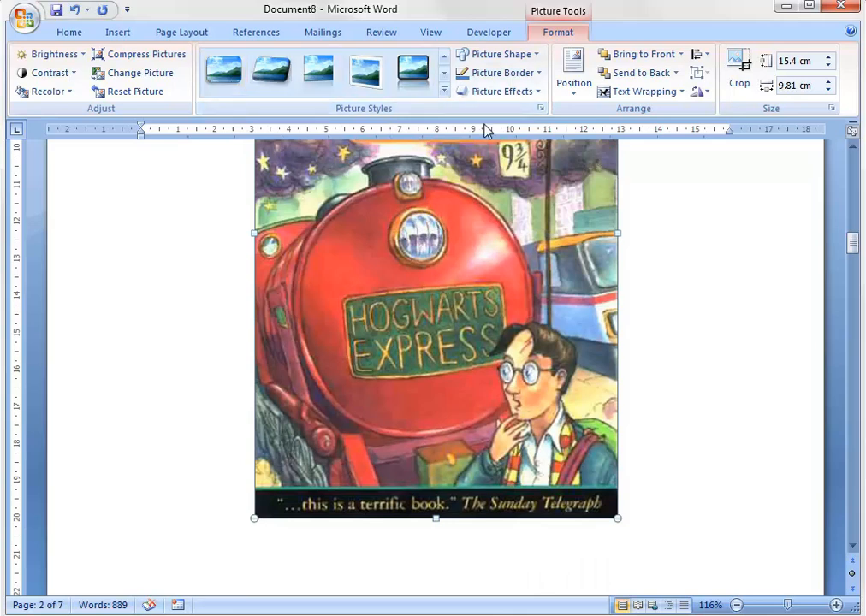
left_click(444, 62)
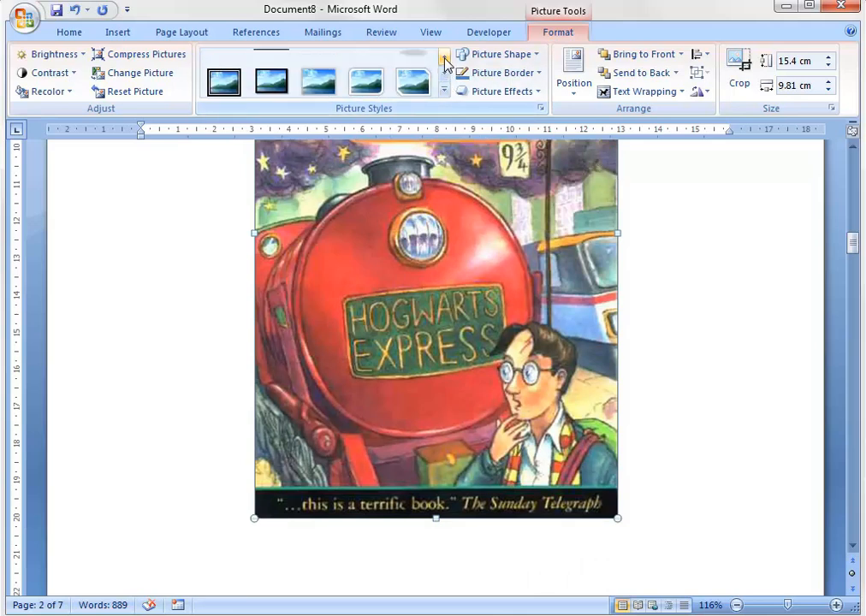
left_click(369, 77)
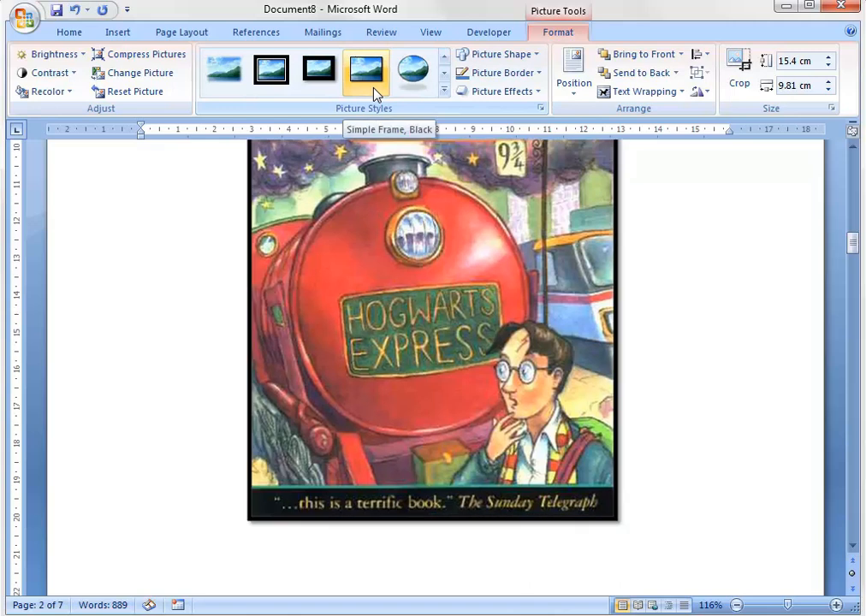
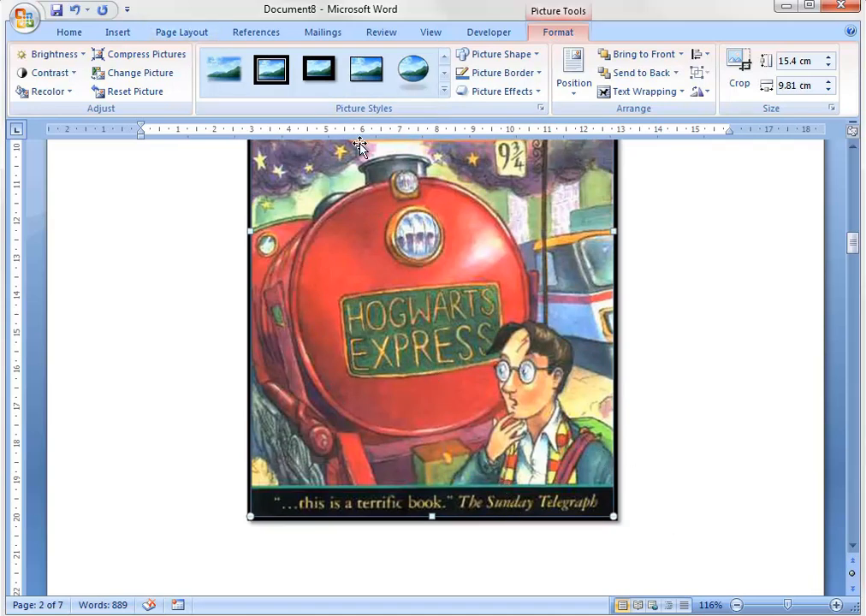
Check the caption numbering formats, keep 1, 2, 3, and insert a Figure caption below the book cover picture
left_click(268, 40)
left_click(686, 398)
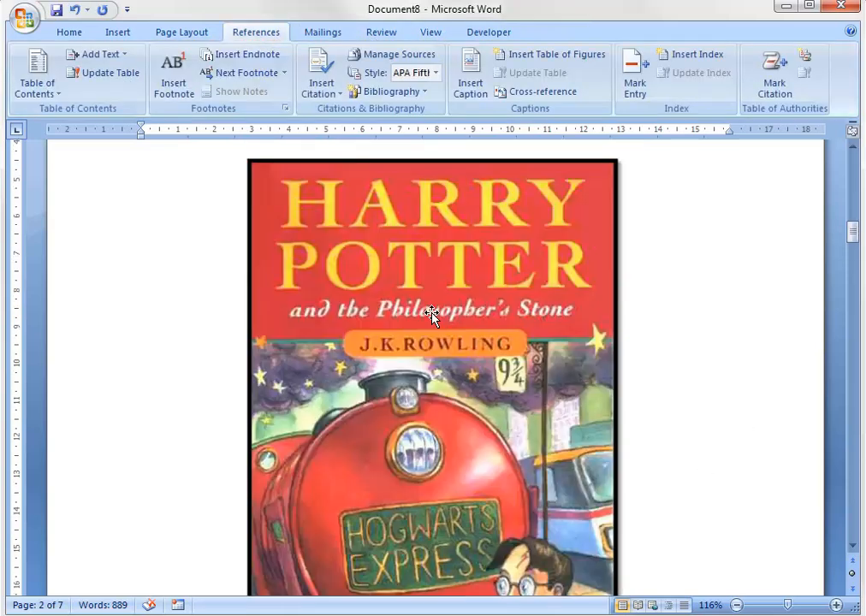
left_click(431, 314)
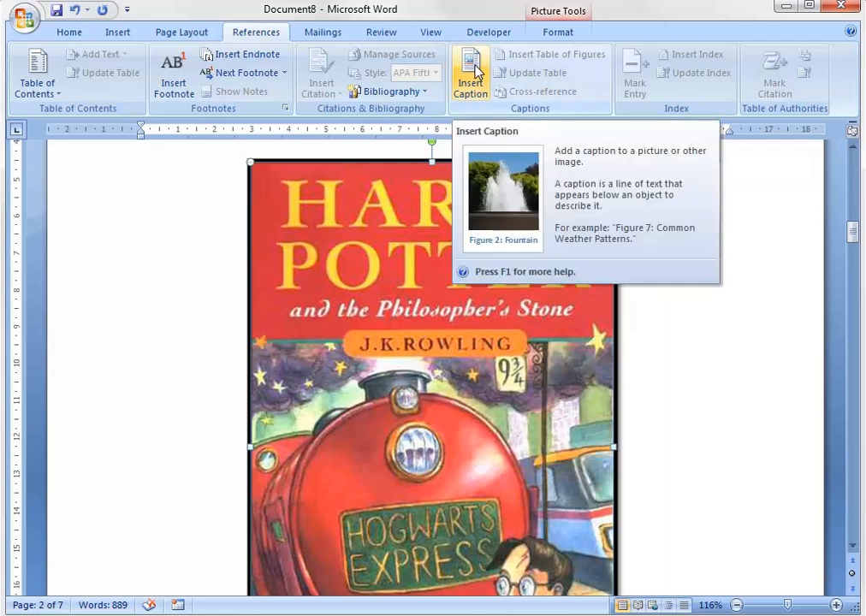
left_click(476, 76)
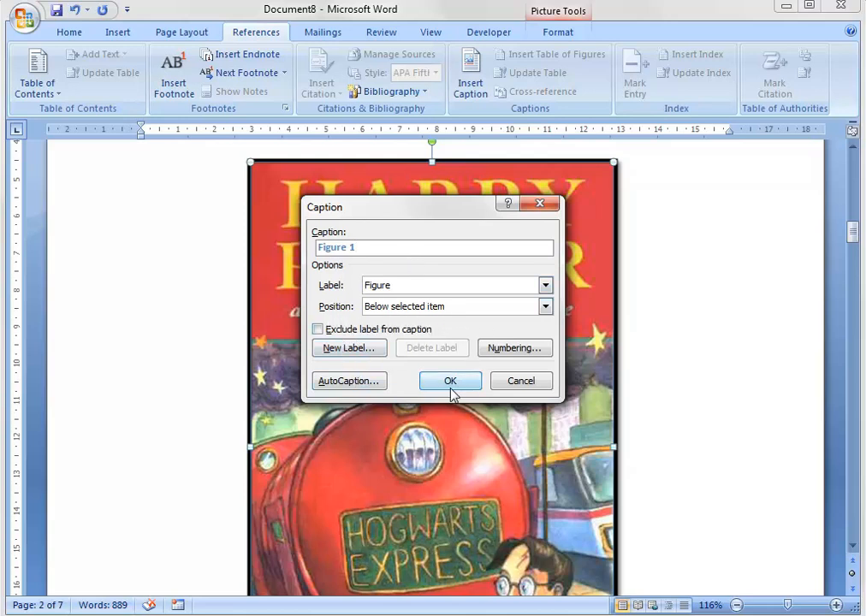
left_click(494, 350)
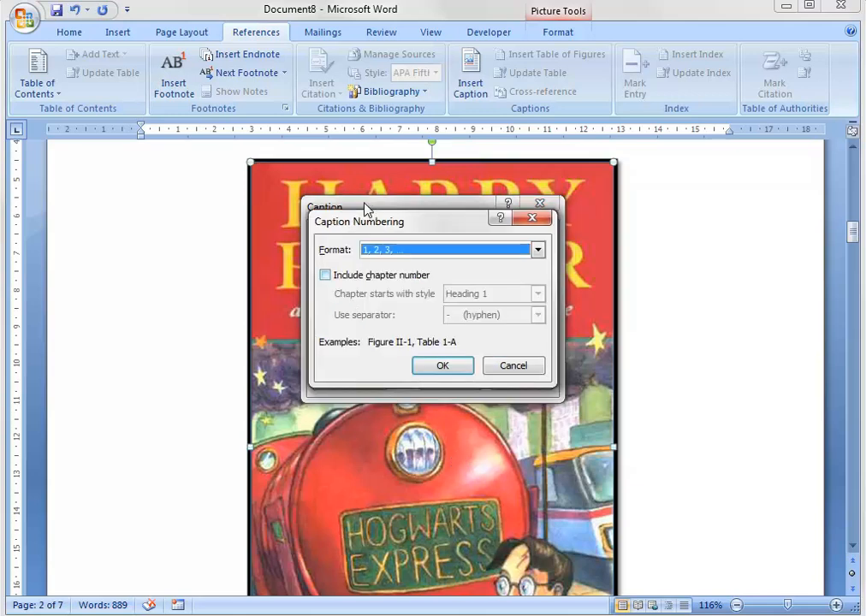
left_click(538, 249)
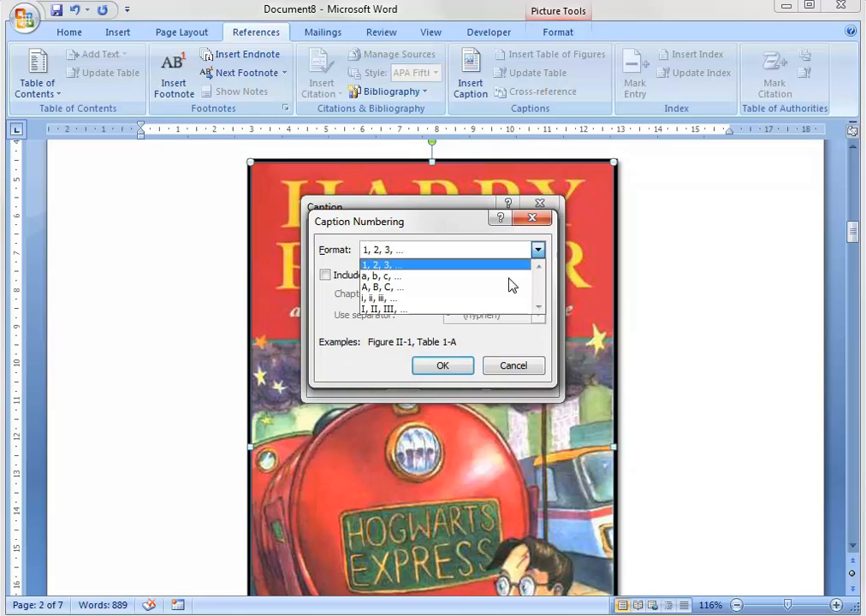
left_click(526, 368)
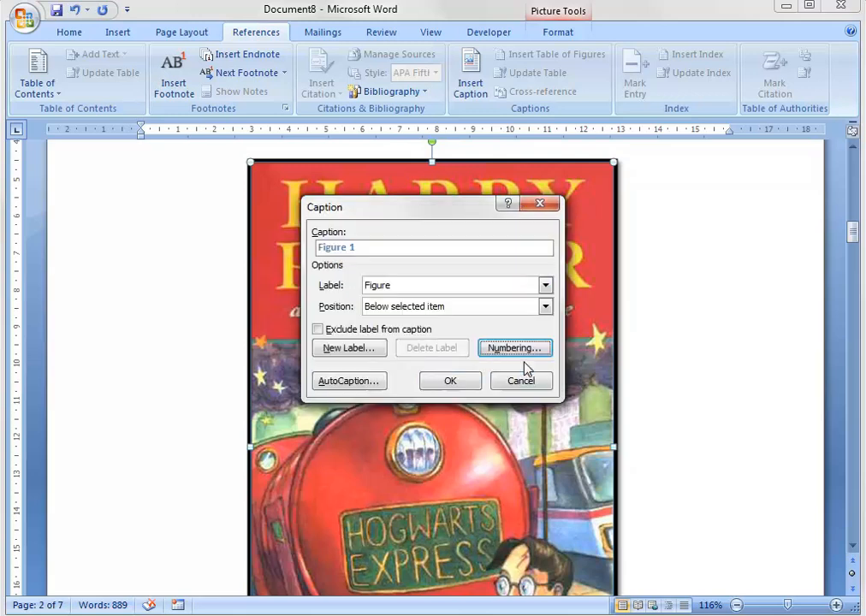
left_click(467, 390)
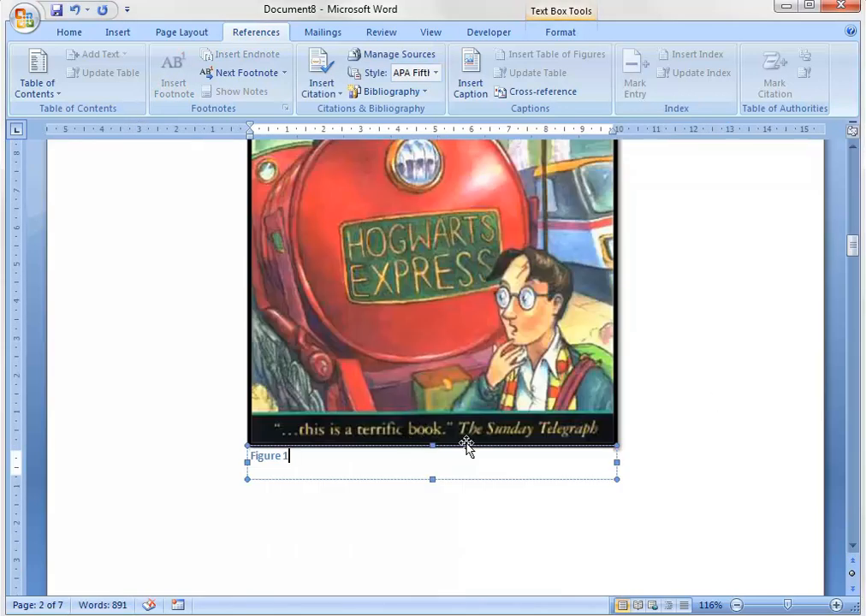
Complete the Figure 1 caption with ": Harry Potter and the Philosopher's Stone Book Cover"
type(": Harry")
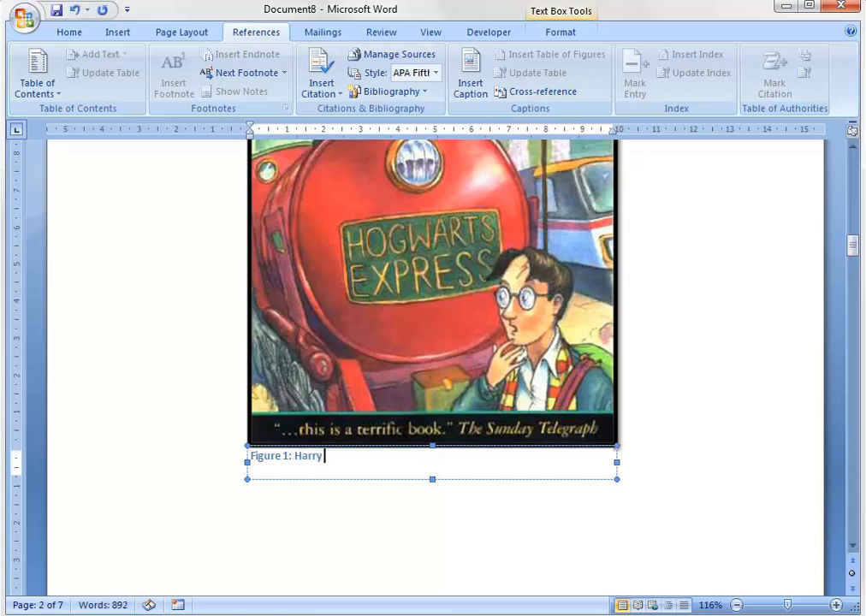
type(" Potter and the Ph")
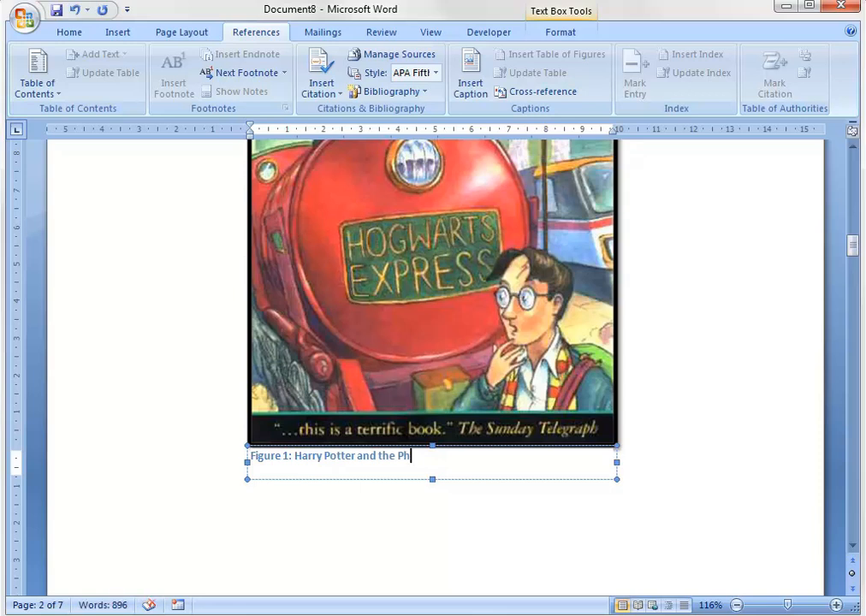
type("ilosop")
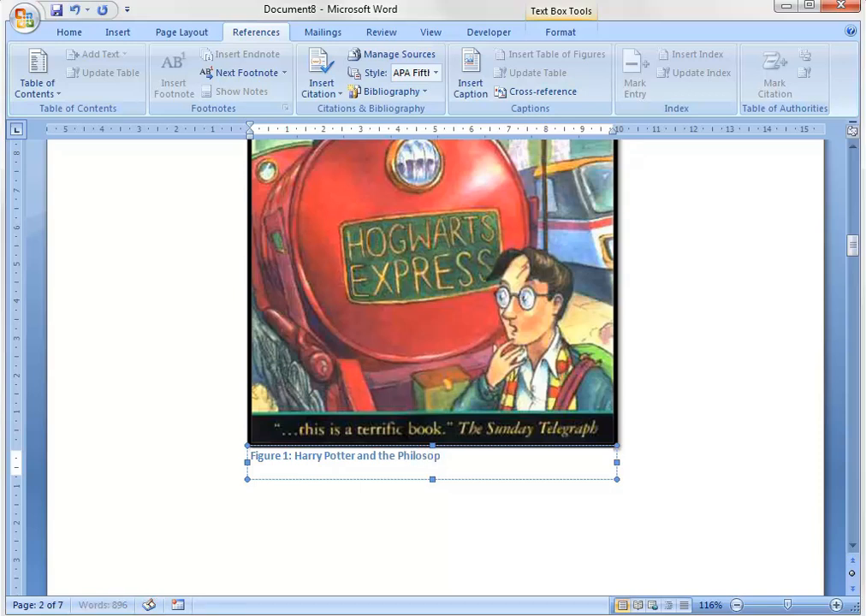
type("her")
type("'s S")
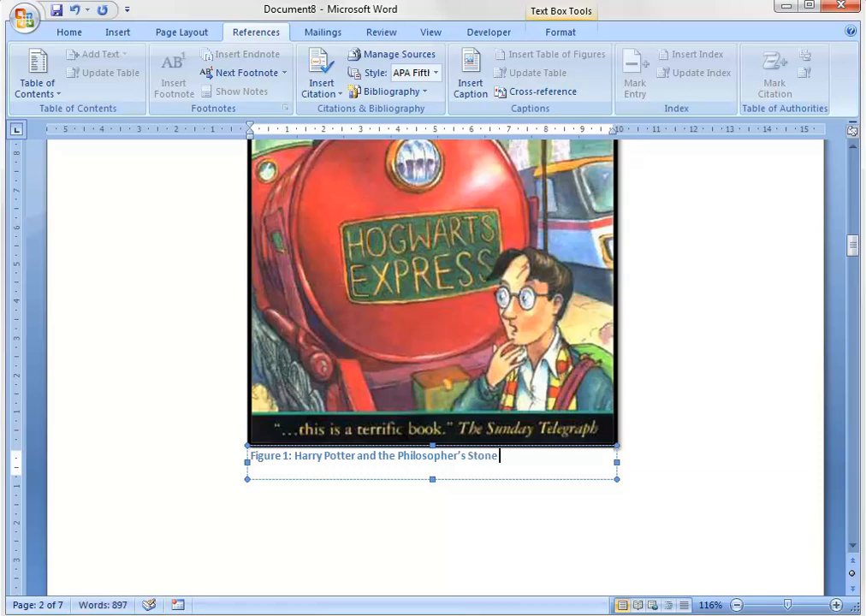
type("tone Book Cover")
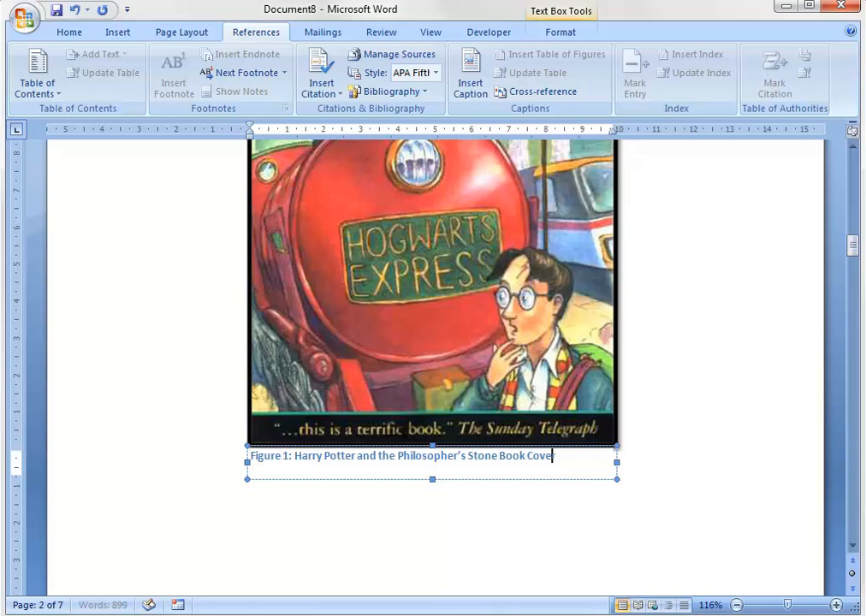
left_click(528, 457)
type("Children")
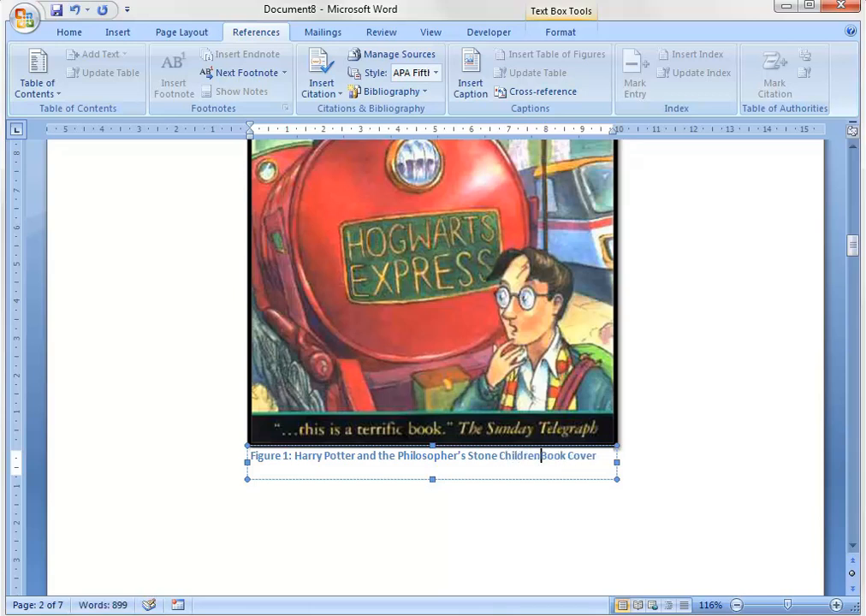
key("BackSpace")
key("BackSpace")
key("BackSpace")
key("BackSpace")
key("BackSpace")
key("BackSpace")
key("BackSpace")
key("BackSpace")
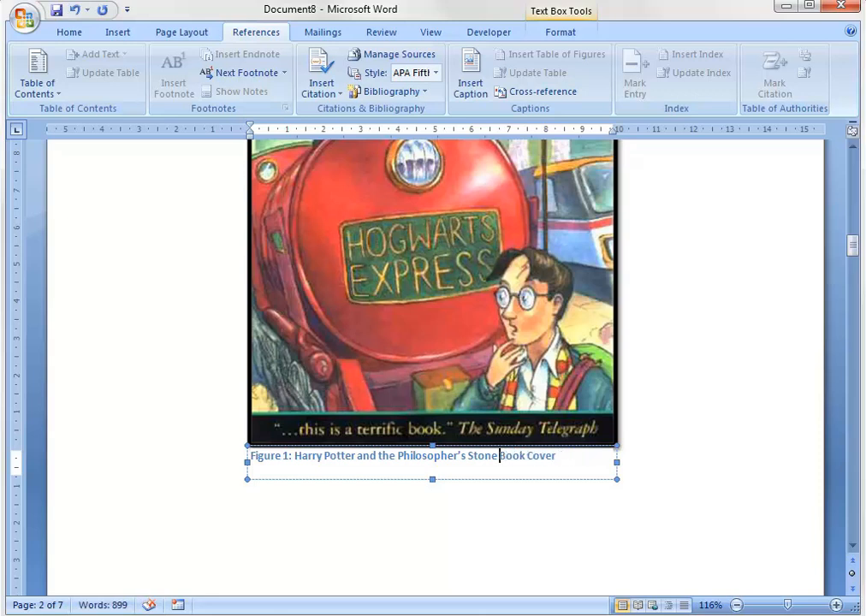
Leave the caption and insert a footnote for the Chapter 1 line beginning "We've got 'em now!"
left_click(599, 493)
scroll(593, 505, "up", 5)
scroll(593, 505, "down", 5)
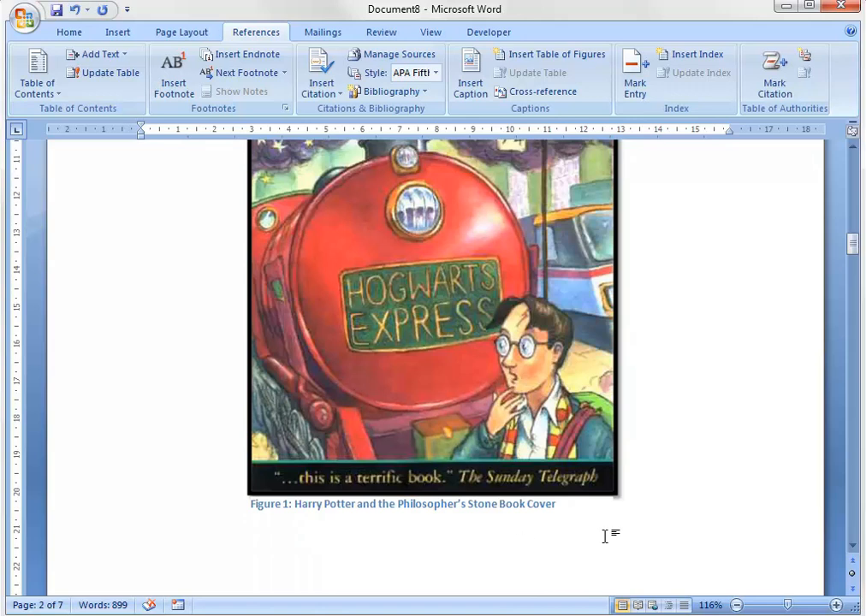
scroll(605, 536, "down", 5)
scroll(606, 544, "down", 5)
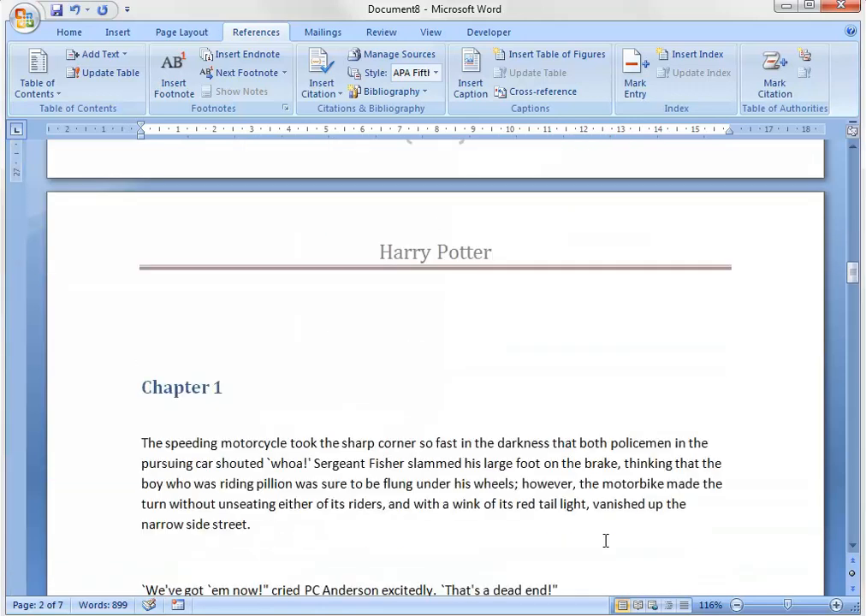
scroll(606, 541, "down", 4)
scroll(428, 463, "up", 2)
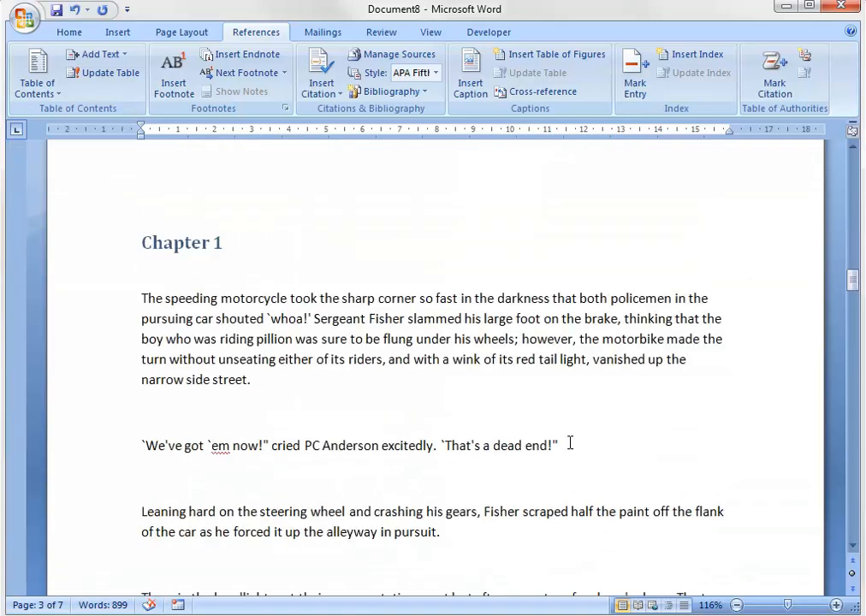
left_click_drag(570, 443, 106, 448)
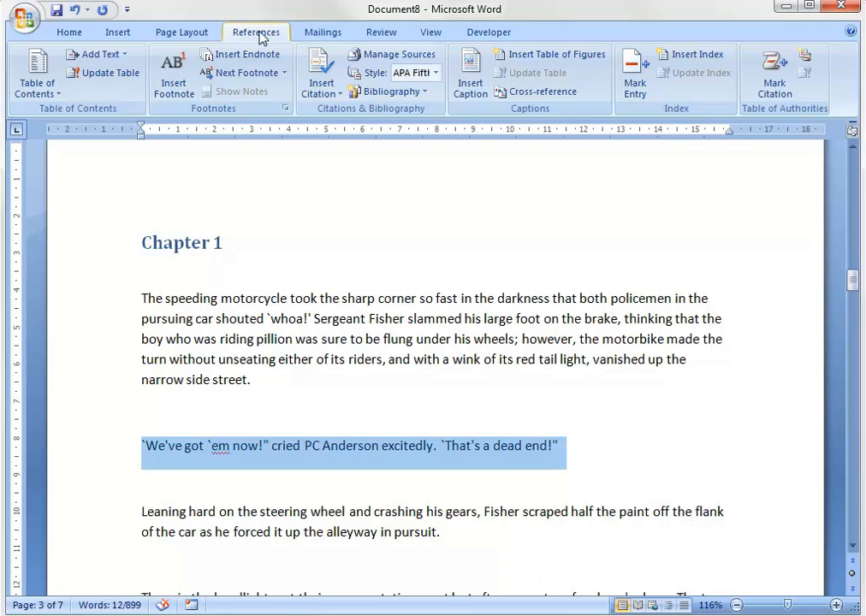
left_click(188, 96)
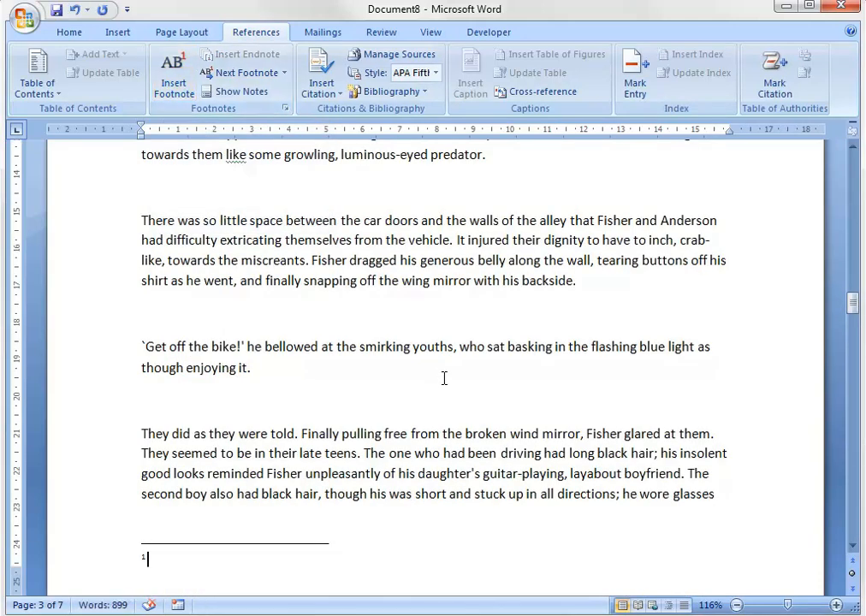
Enter "This is very funny" as the text of the first footnote
type("thi")
key("BackSpace")
key("BackSpace")
key("BackSpace")
type("this is ")
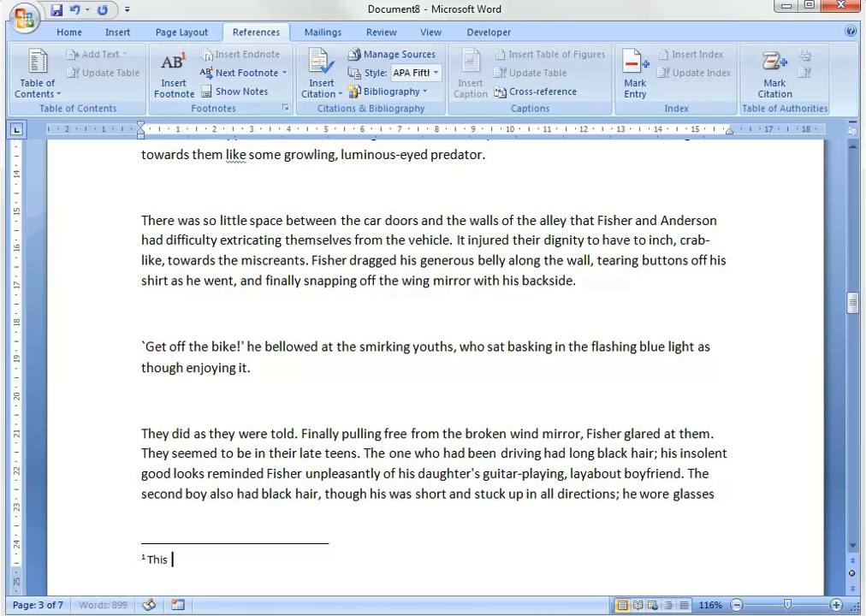
type("very funny")
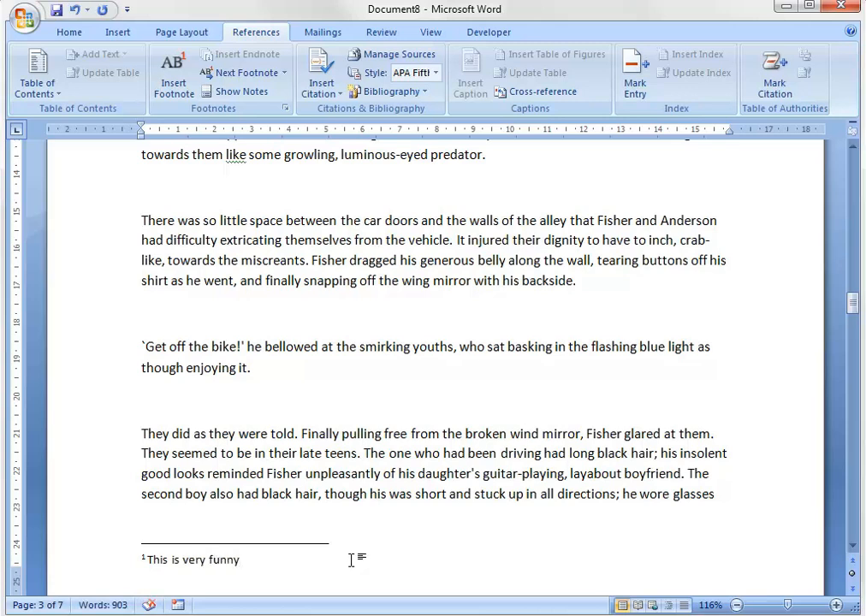
Examine the first footnote's reference mark in the Chapter 1 text and its note at the foot of the page
scroll(433, 521, "up", 5)
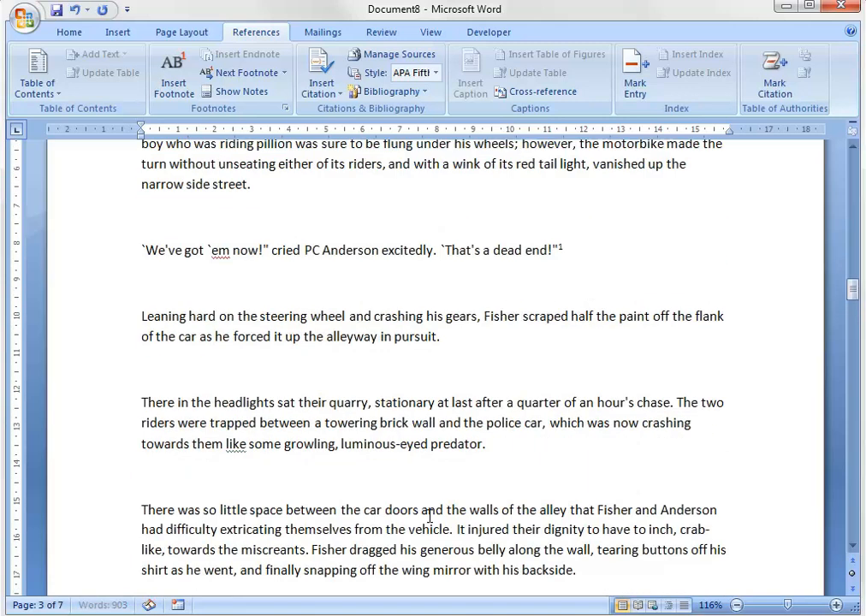
scroll(429, 508, "down", 6)
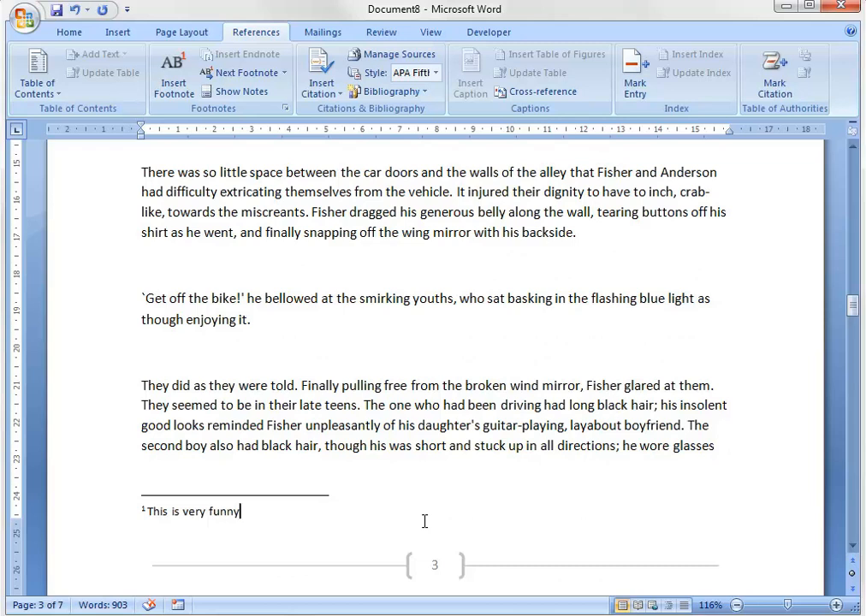
scroll(397, 510, "up", 6)
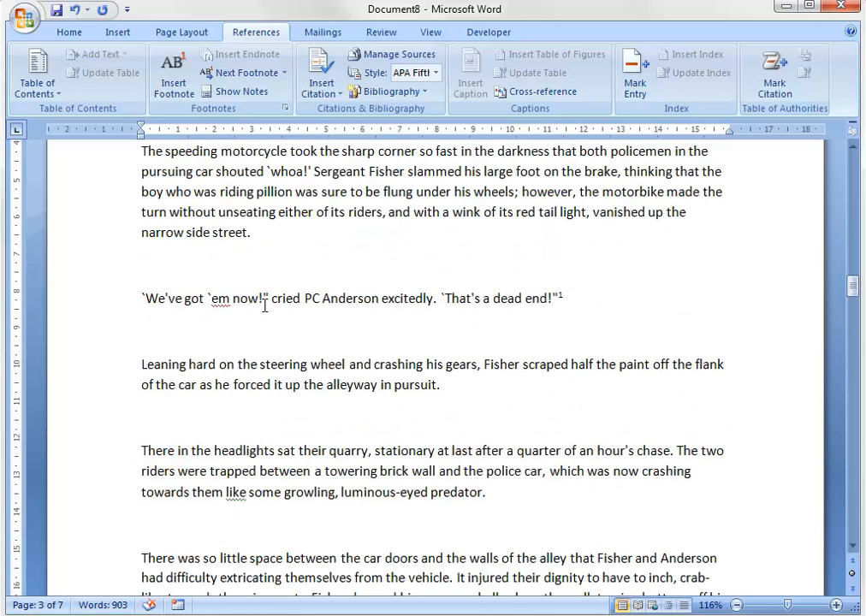
left_click_drag(306, 298, 432, 298)
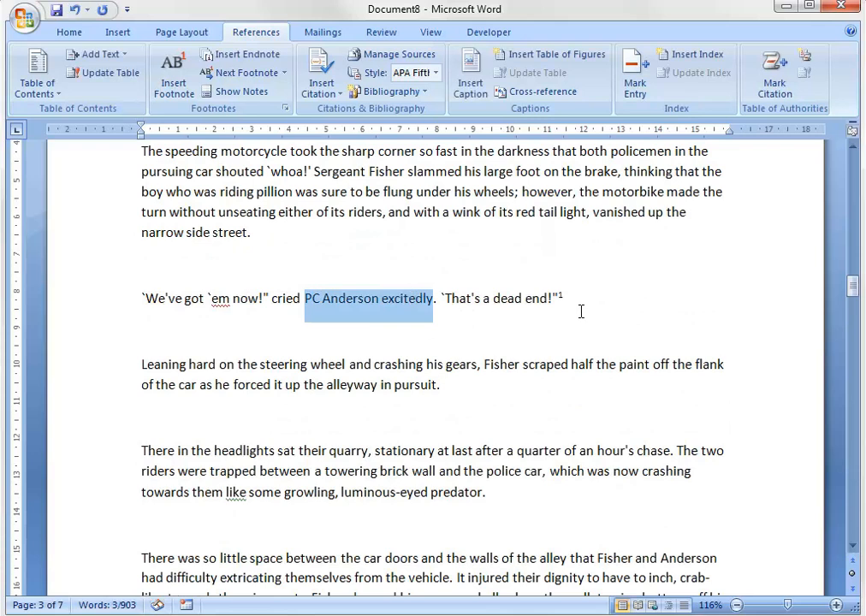
left_click(560, 298)
scroll(570, 296, "down", 7)
scroll(570, 295, "up", 5)
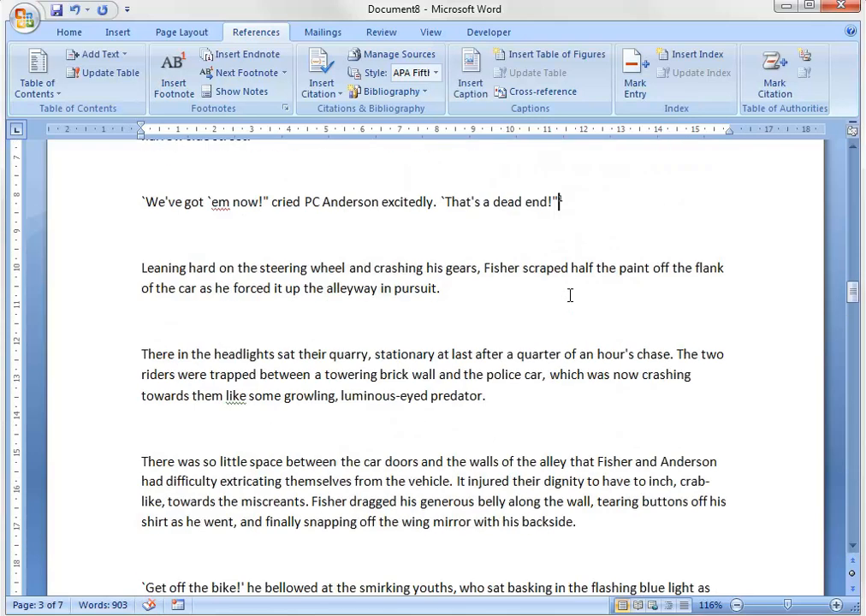
scroll(570, 295, "down", 4)
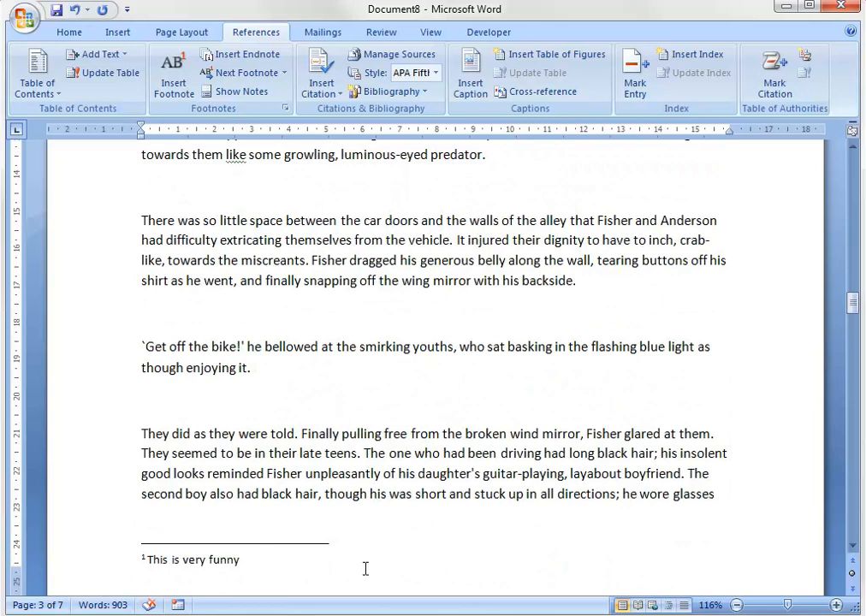
left_click(285, 560)
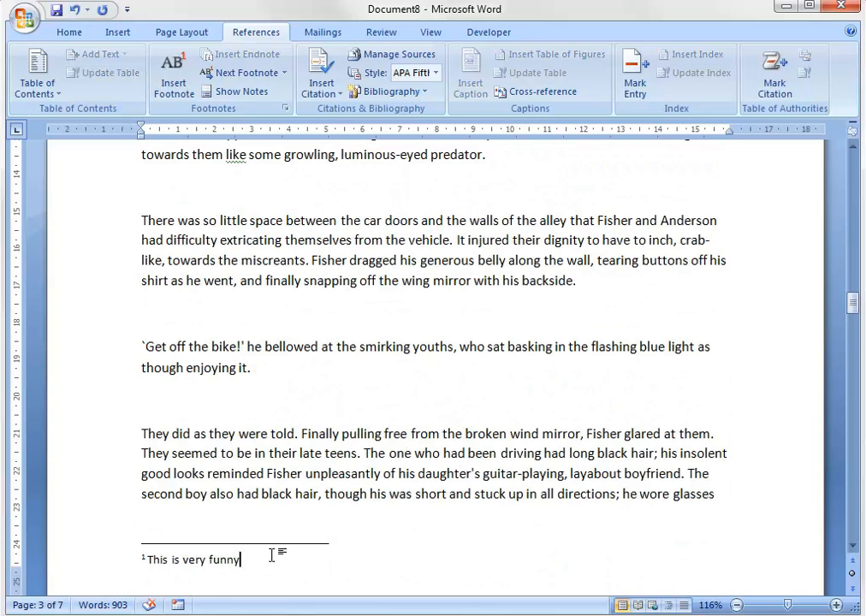
key("Return")
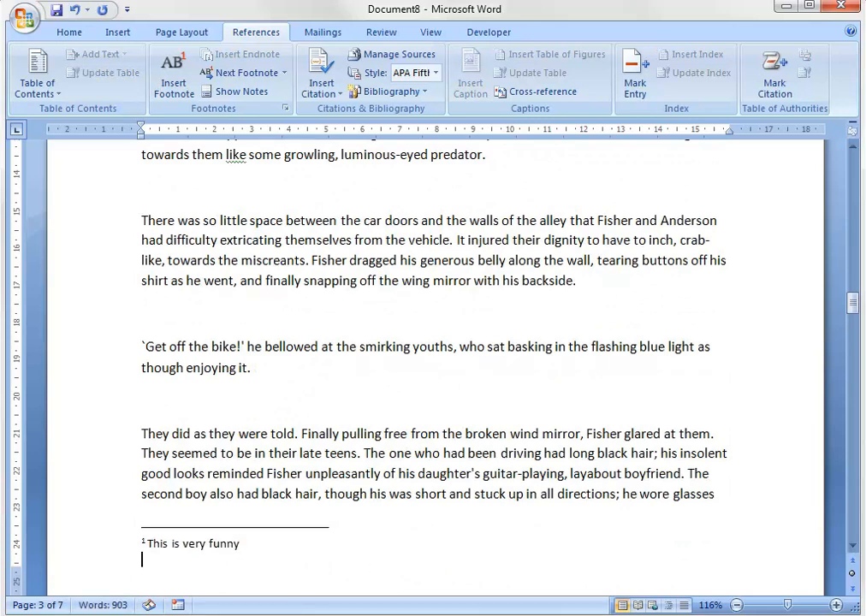
key("BackSpace")
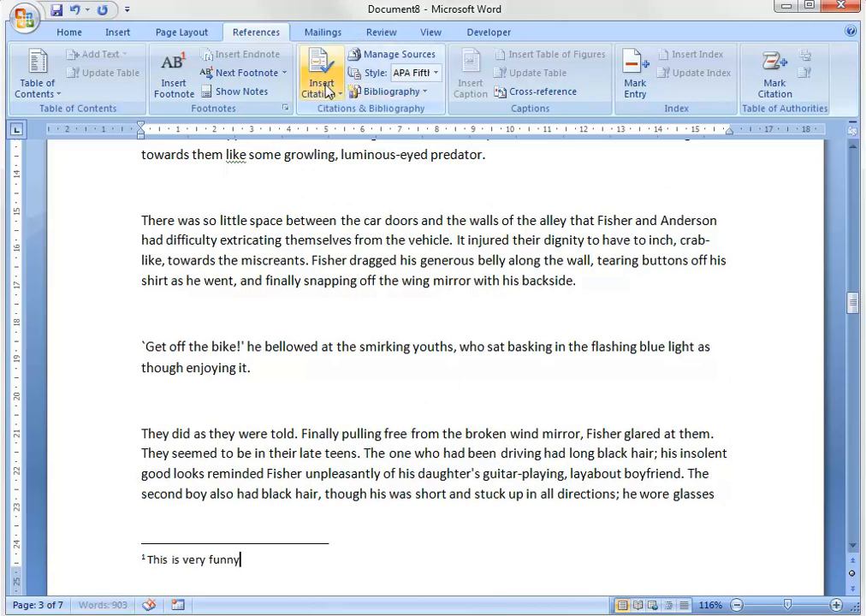
left_click(321, 86)
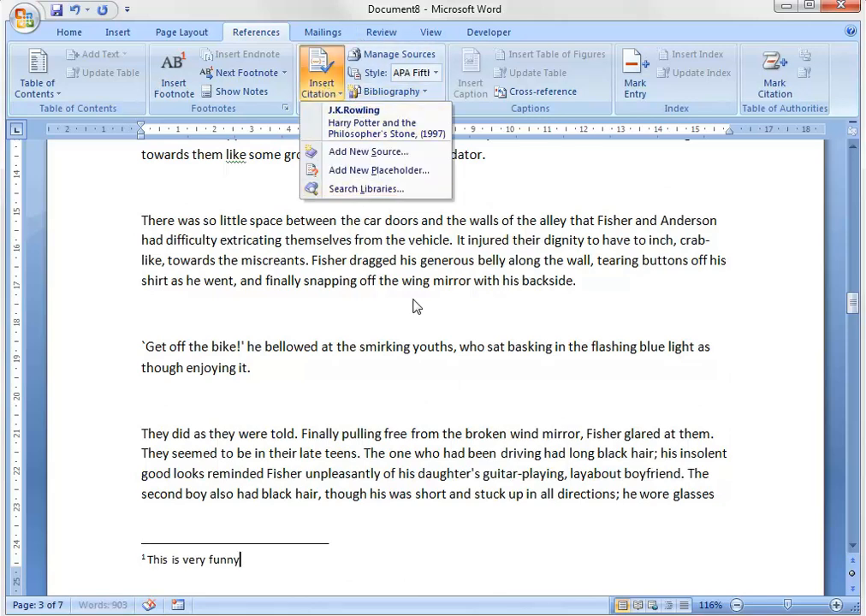
left_click(176, 81)
left_click(176, 82)
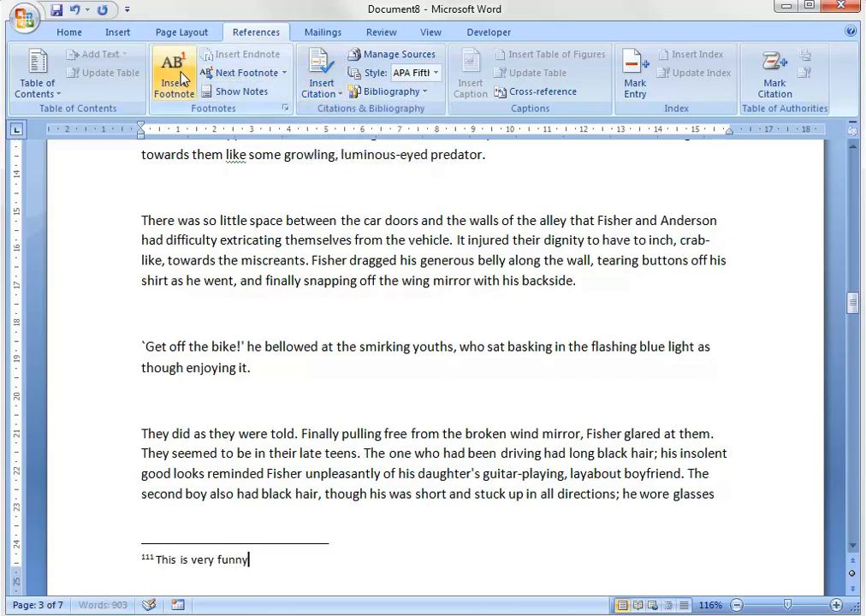
key("ctrl+z")
key("ctrl+z")
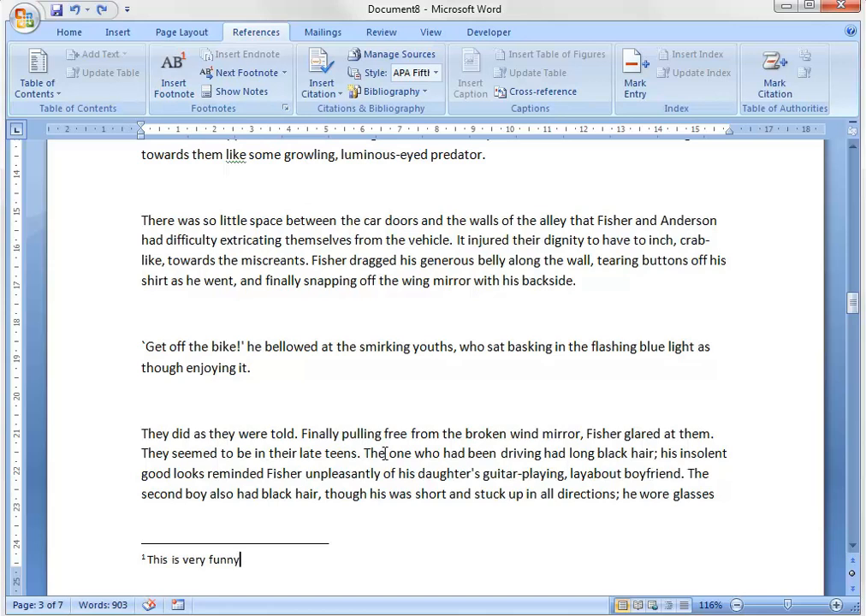
left_click(176, 81)
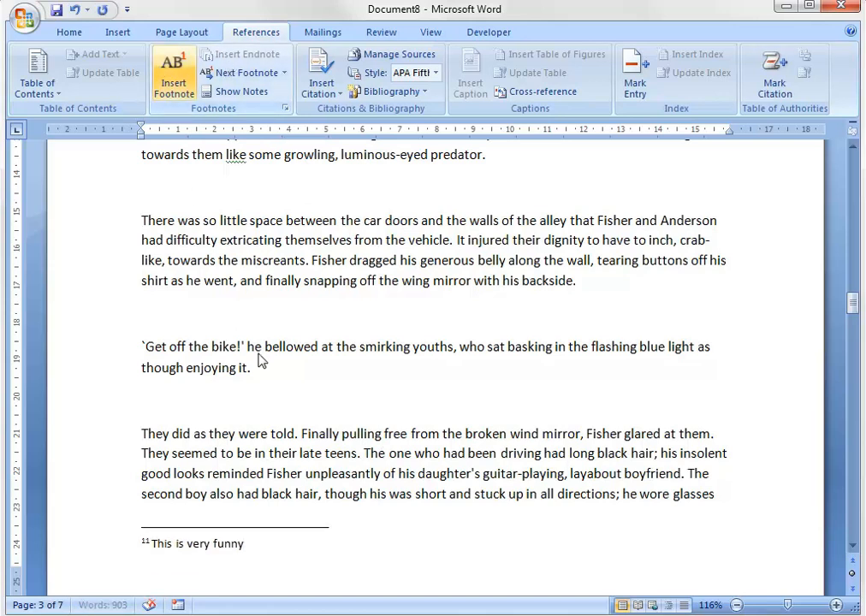
key("ctrl+z")
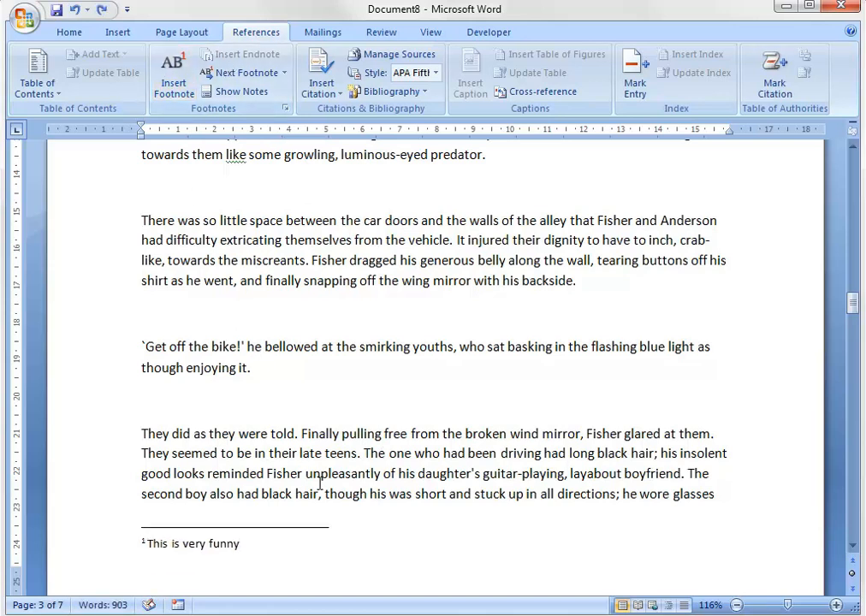
Insert a second footnote for the "Get off the bike!" paragraph with the text "Bike"
left_click(86, 411)
left_click(332, 364)
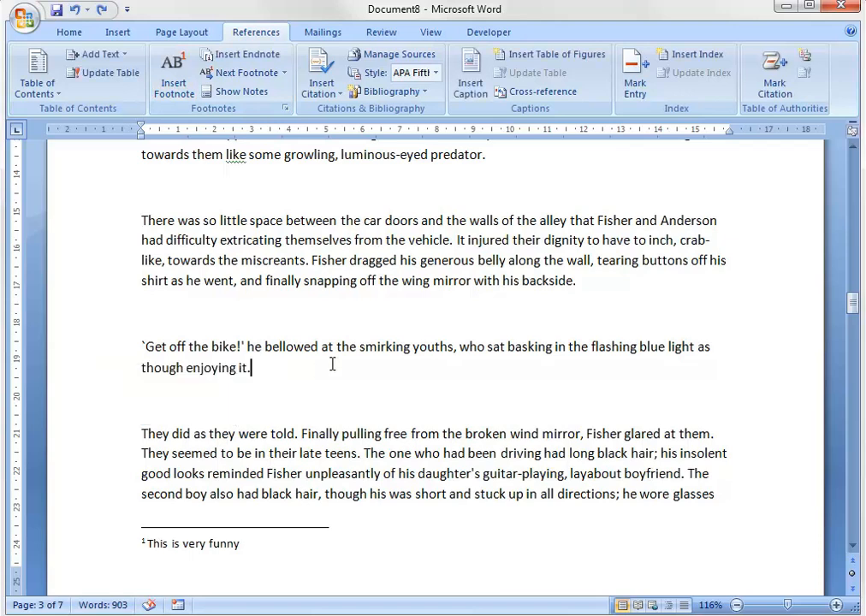
triple_click(125, 333)
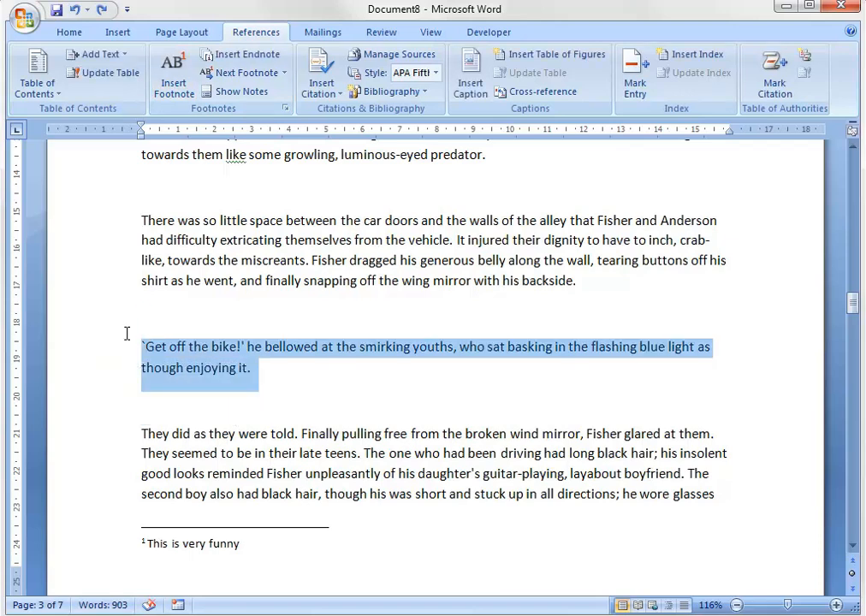
left_click(168, 77)
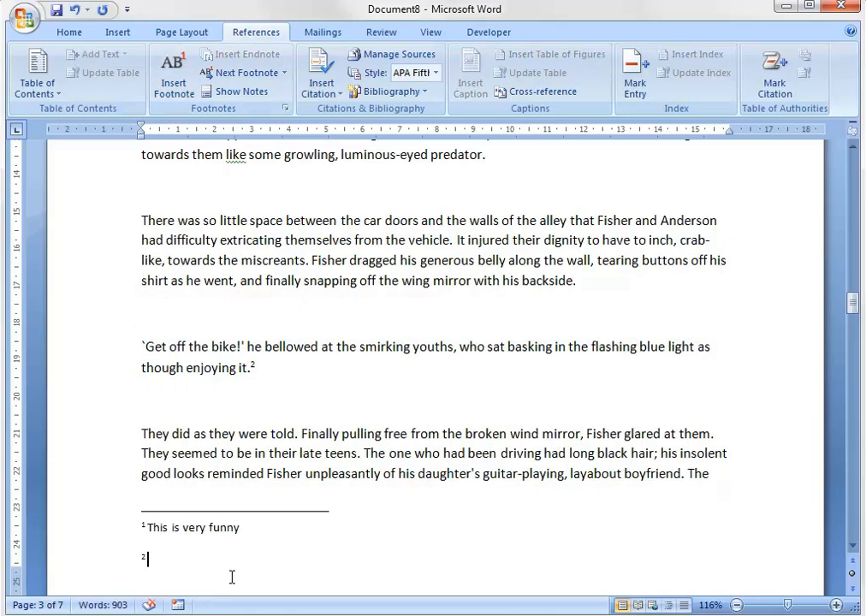
scroll(222, 544, "down", 3)
scroll(207, 492, "up", 2)
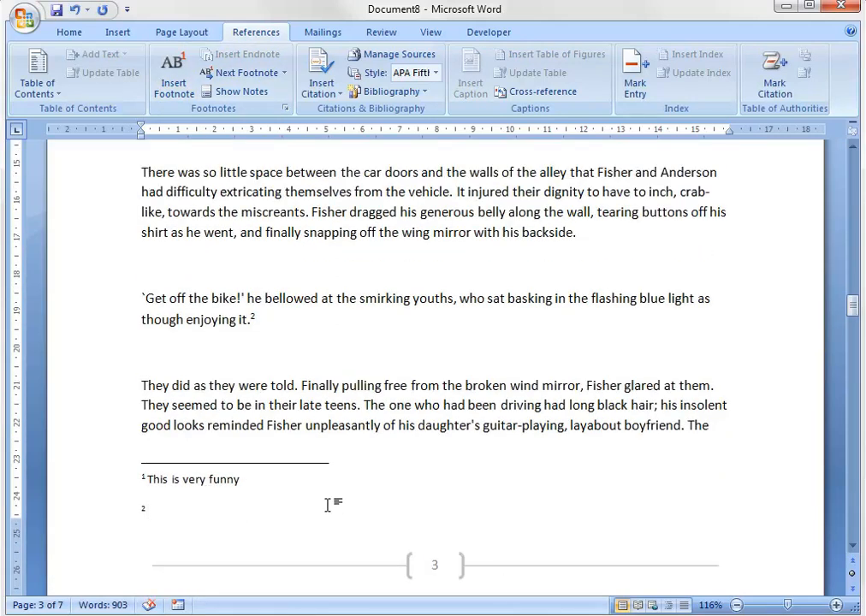
type("Bike")
Preview the second footnote's text at its reference mark and go back to the first footnote's mark
left_click(283, 322)
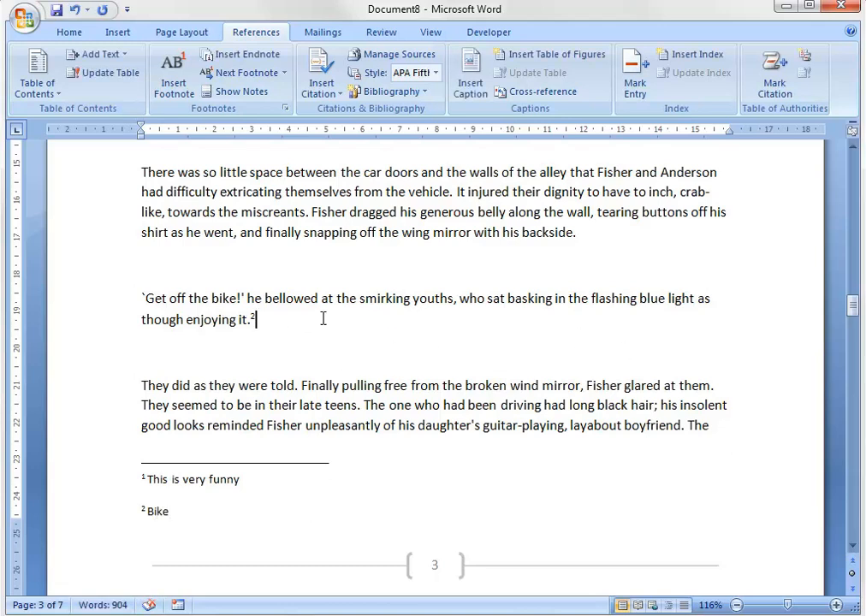
mouse_move(263, 320)
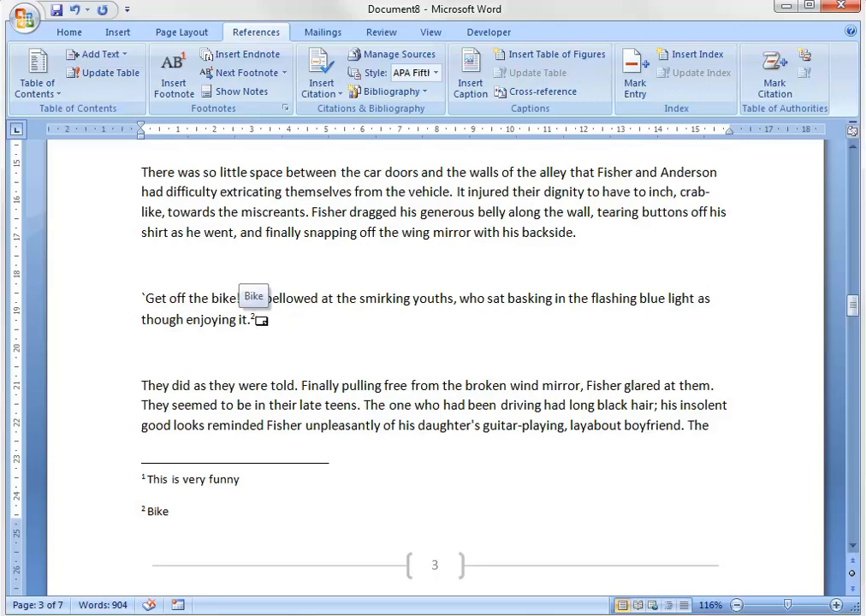
scroll(471, 458, "up", 5)
scroll(435, 417, "up", 2)
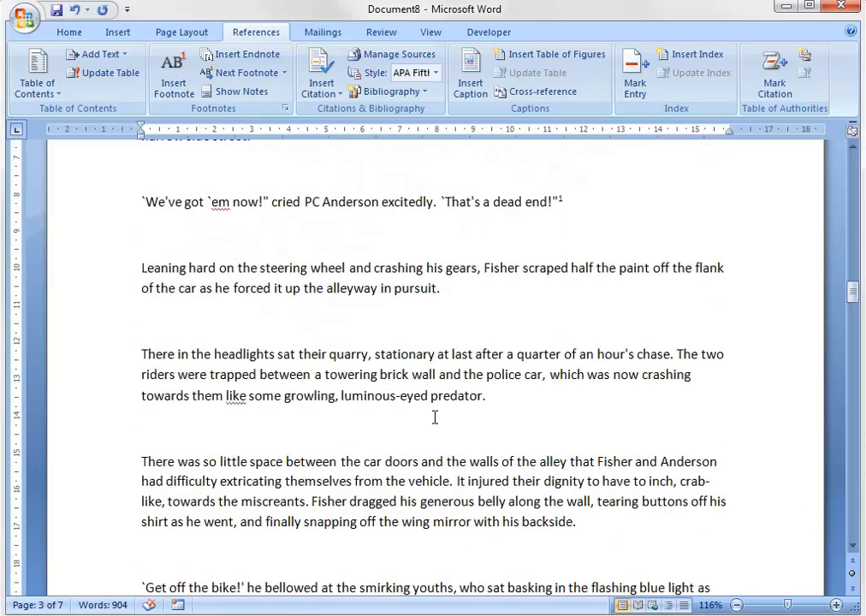
Review the two footnotes at the foot of page 3 and return to the start of Chapter 1
mouse_move(566, 202)
scroll(462, 351, "down", 6)
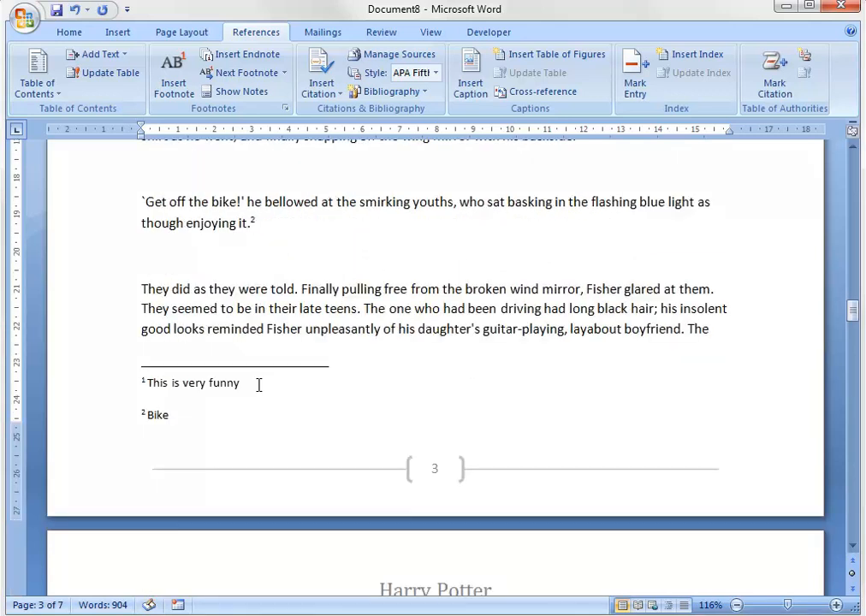
scroll(455, 399, "up", 10)
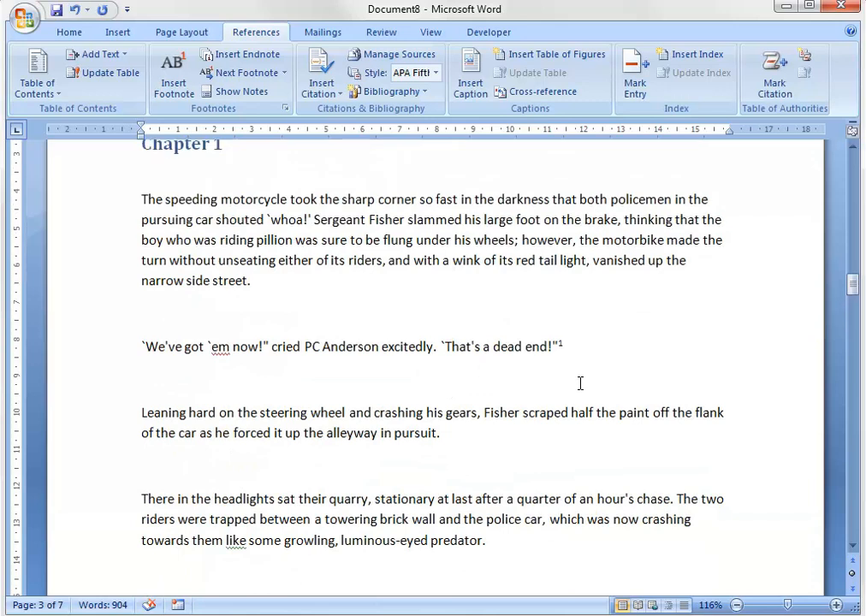
scroll(580, 383, "up", 2)
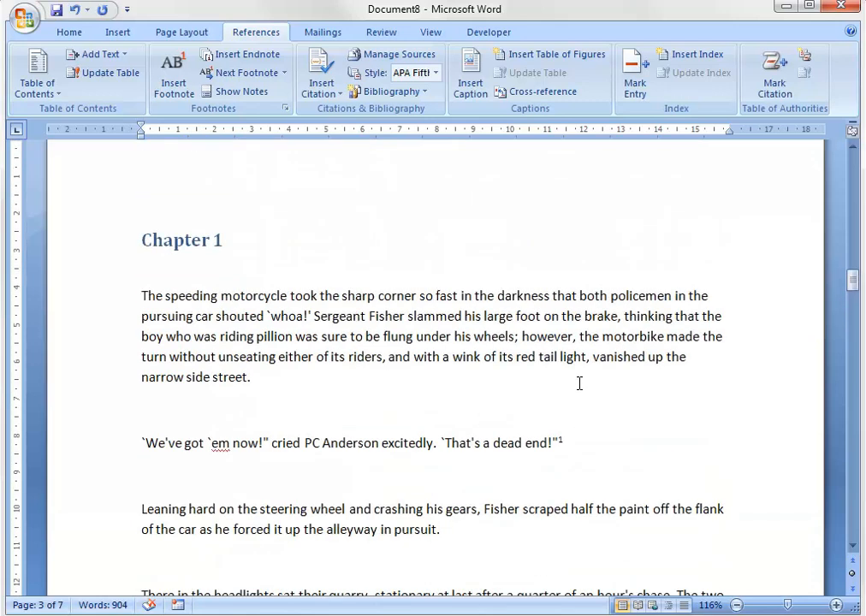
scroll(580, 384, "up", 1)
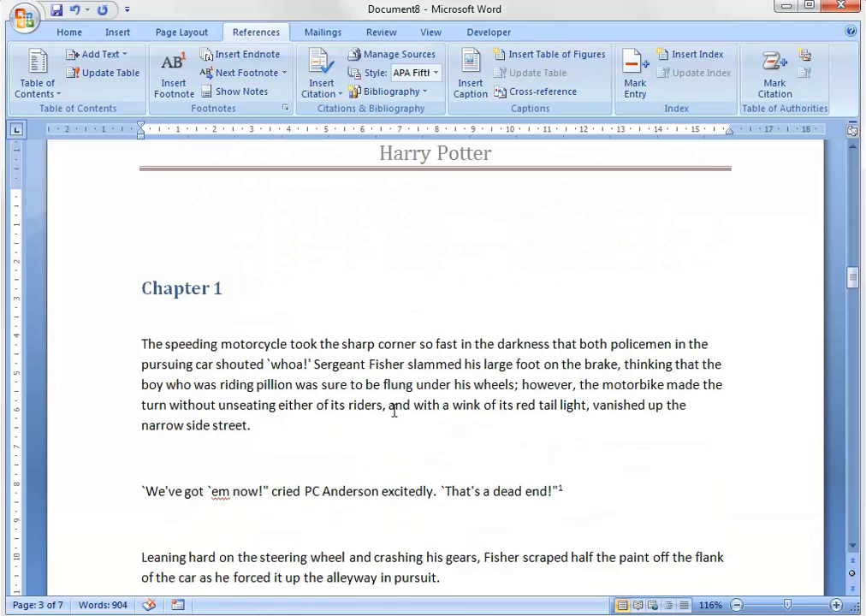
Try indenting the first line of the "We've got `em now!" paragraph to about 2.5 cm and undo the indents
left_click_drag(301, 435, 136, 341)
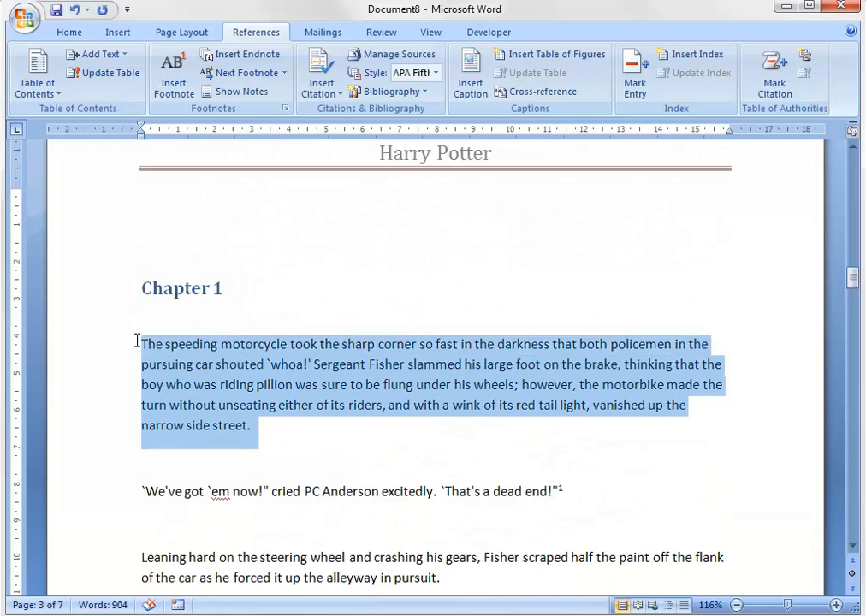
left_click_drag(624, 485, 207, 471)
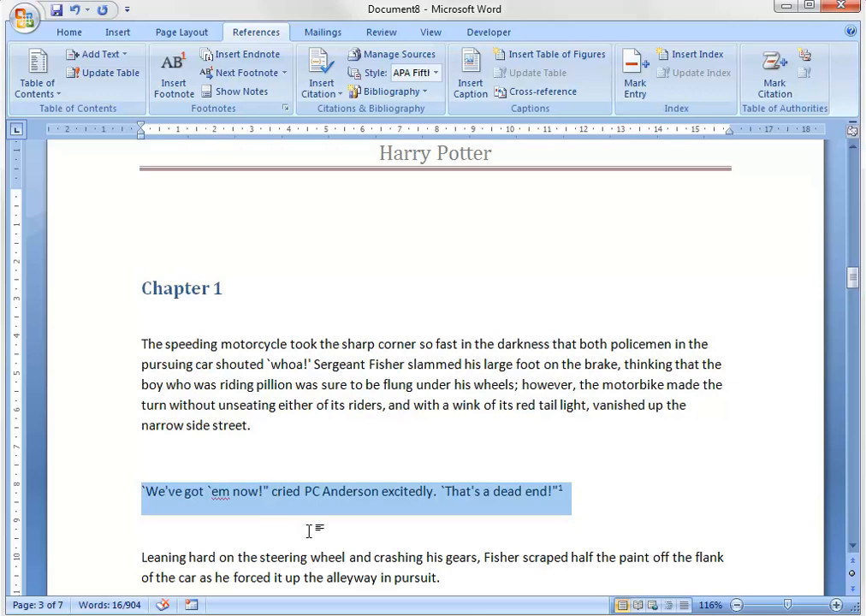
key("Tab")
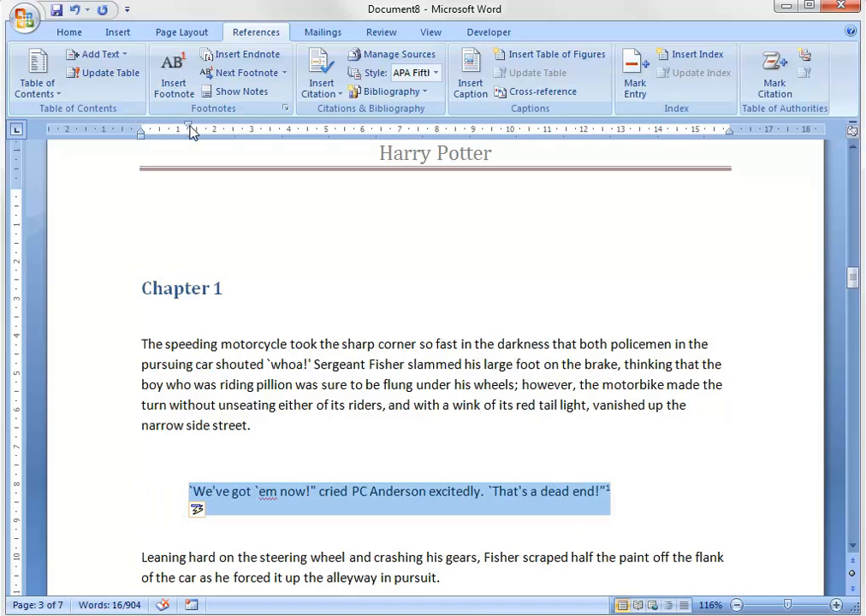
left_click_drag(190, 129, 231, 126)
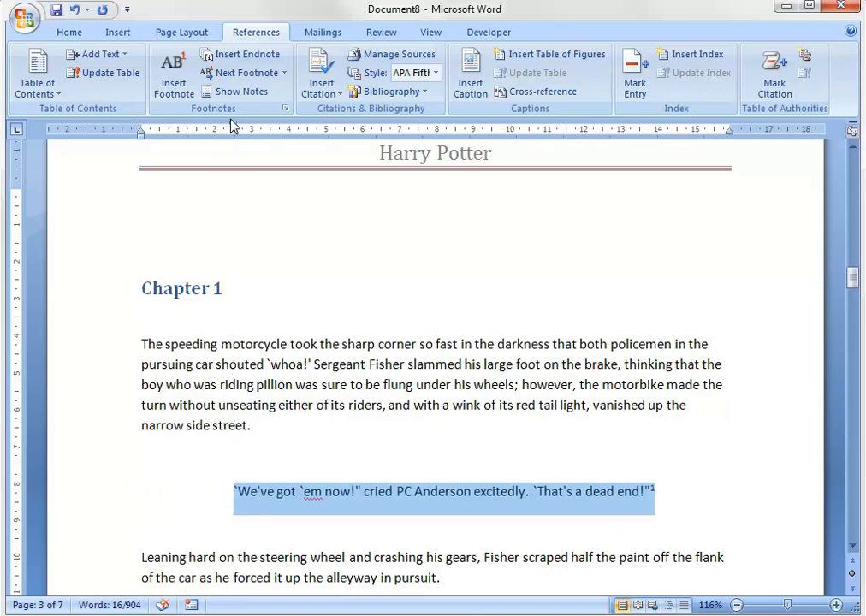
key("ctrl+z")
key("ctrl+z")
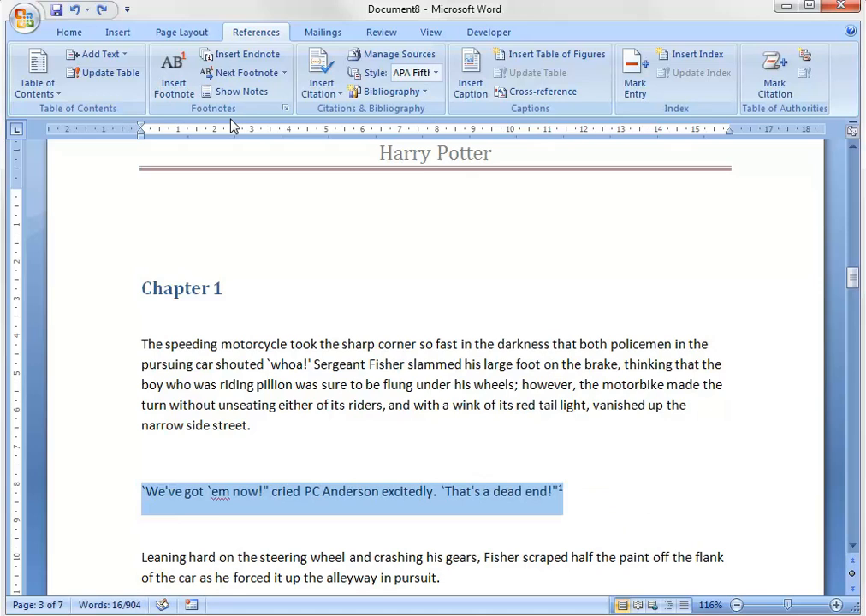
Try deleting the sentence "That's a dead end!" with its footnote mark and undo the deletion
left_click(562, 464)
left_click_drag(141, 492, 469, 507)
left_click(484, 492)
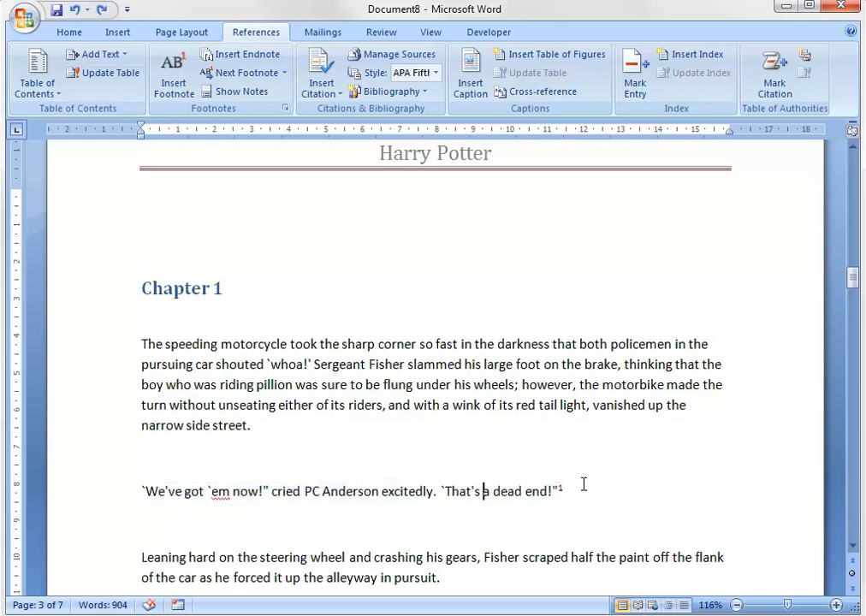
left_click_drag(584, 484, 436, 488)
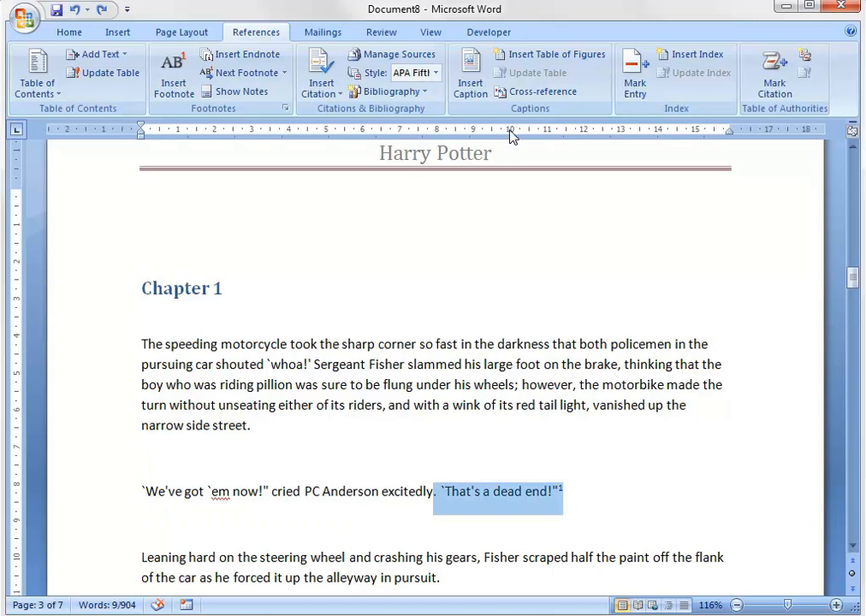
key("Delete")
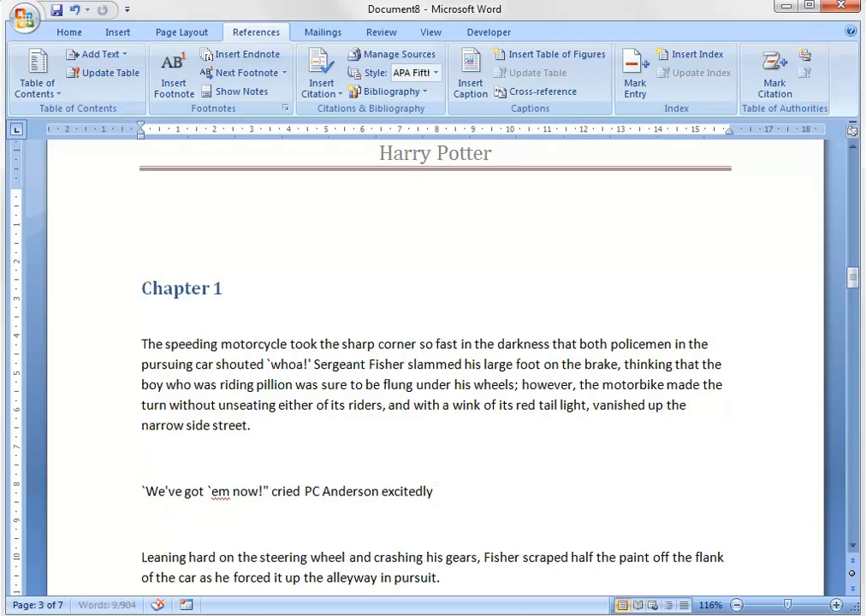
key("ctrl+z")
Try moving "That's a dead end!" along its line with three default tabs and undo them
key("Left")
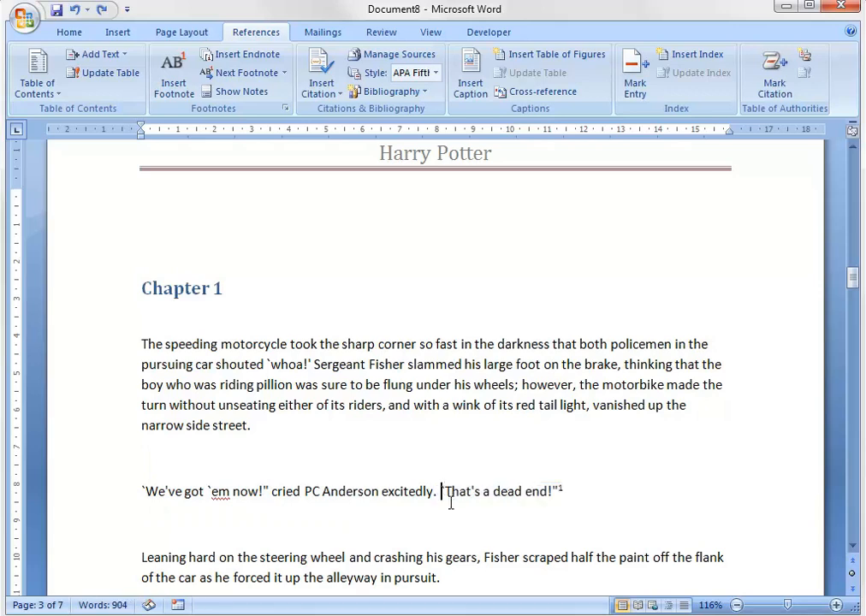
key("Tab")
key("Tab")
key("Tab")
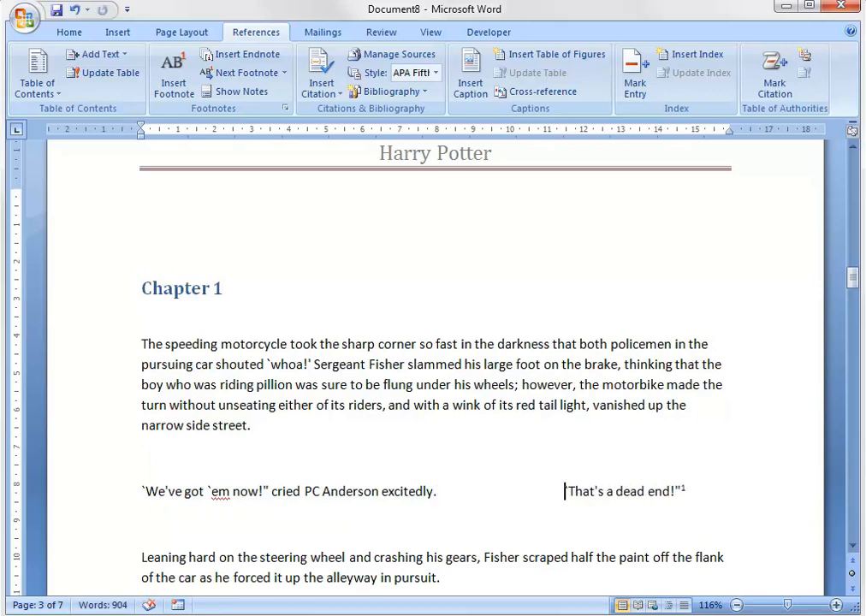
key("ctrl+z")
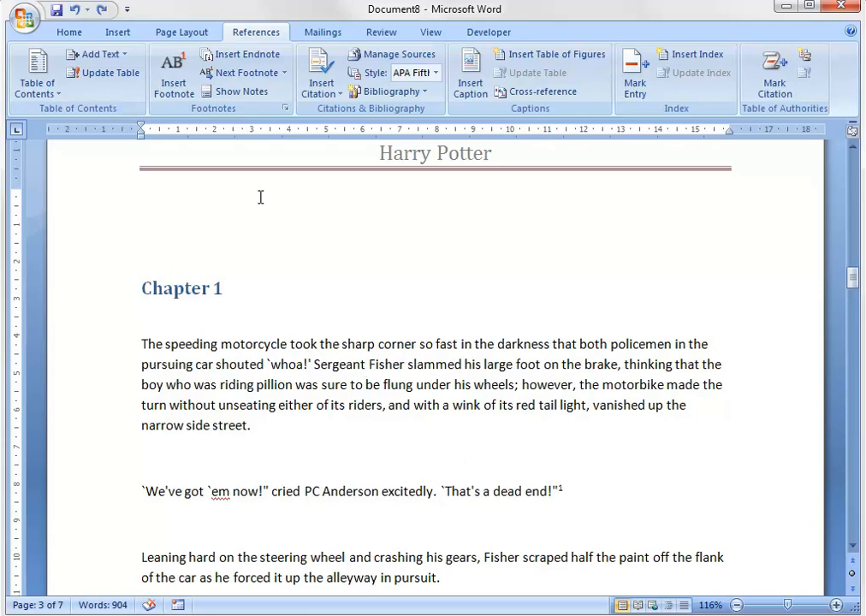
Set a left tab stop at about 11 cm for the "We've got `em now!" paragraph
left_click_drag(591, 497, 179, 488)
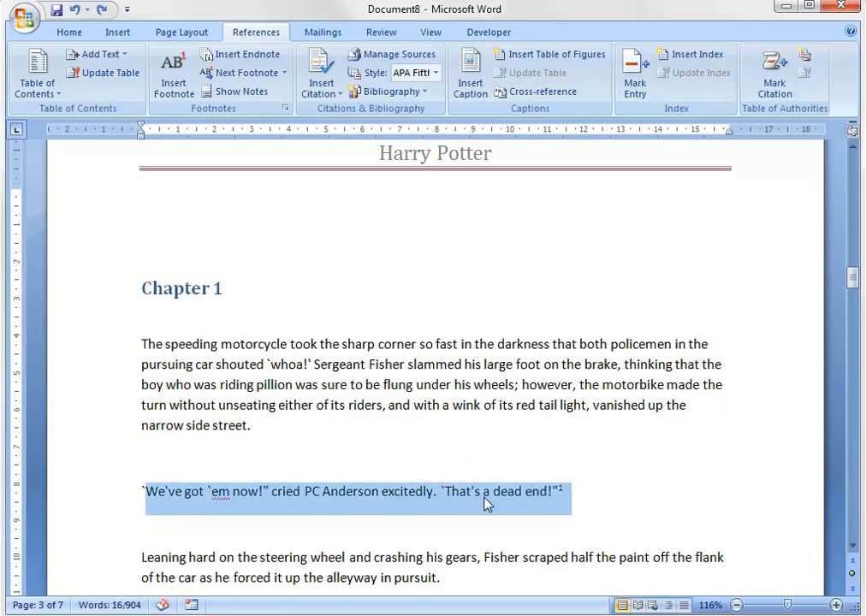
left_click_drag(548, 131, 551, 136)
Hide the ruler and show it again
left_click(425, 37)
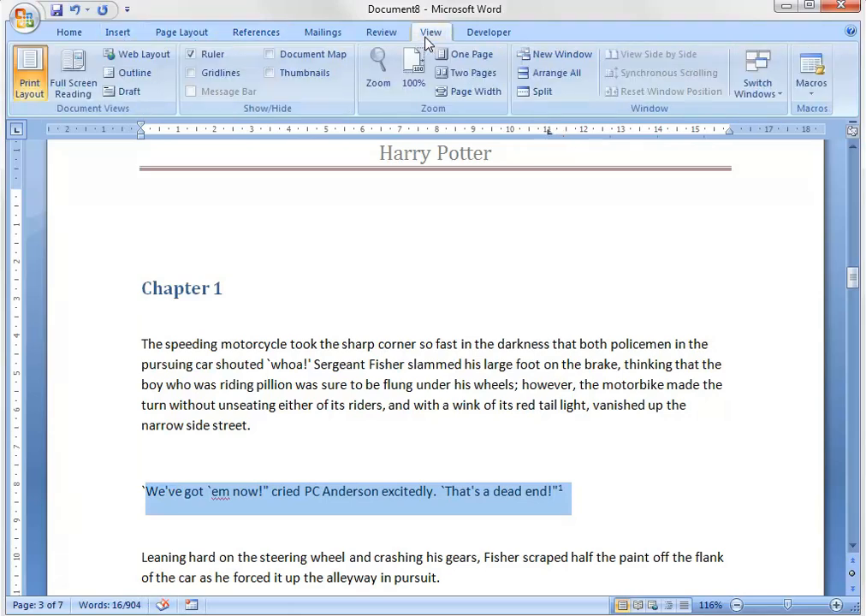
left_click(192, 55)
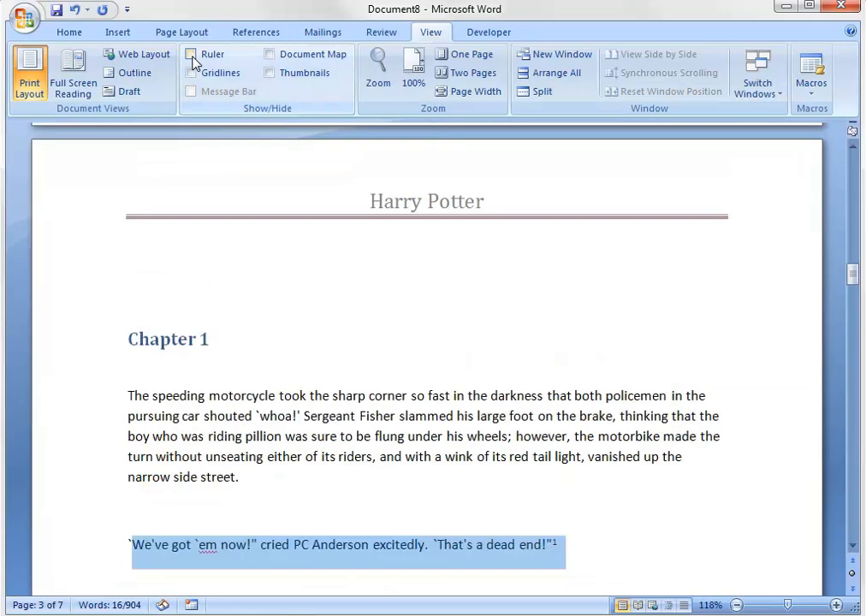
left_click(192, 55)
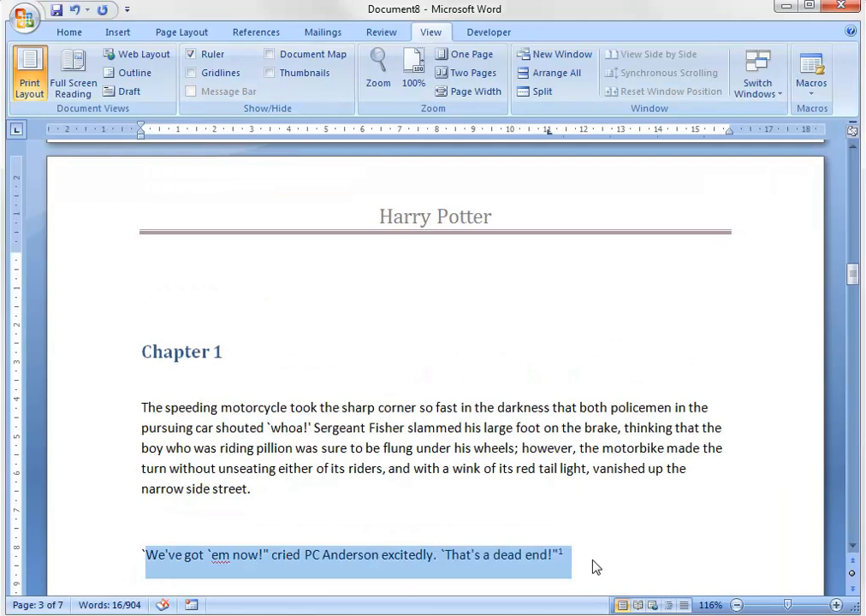
Insert a tab before "That's a dead end!" to align it with the tab stop at about 11 cm
left_click(441, 556)
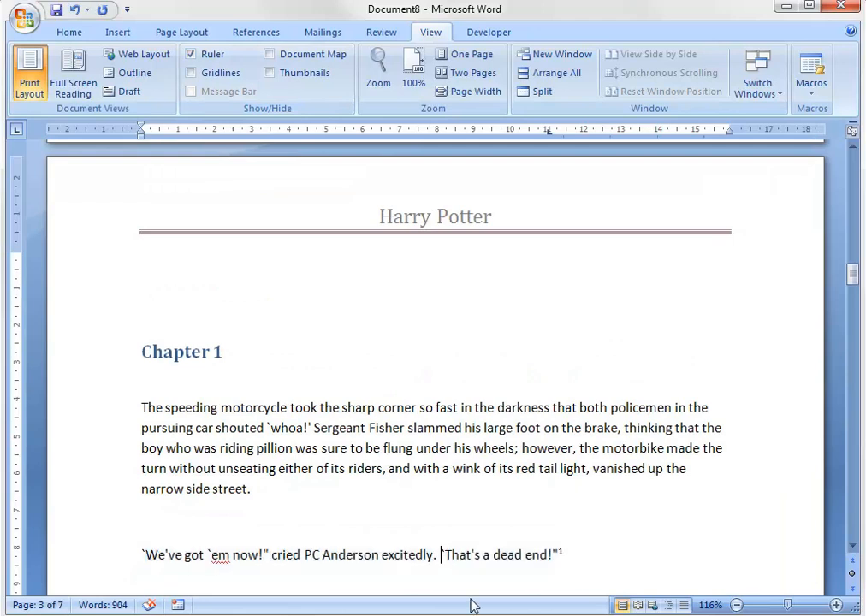
key("Tab")
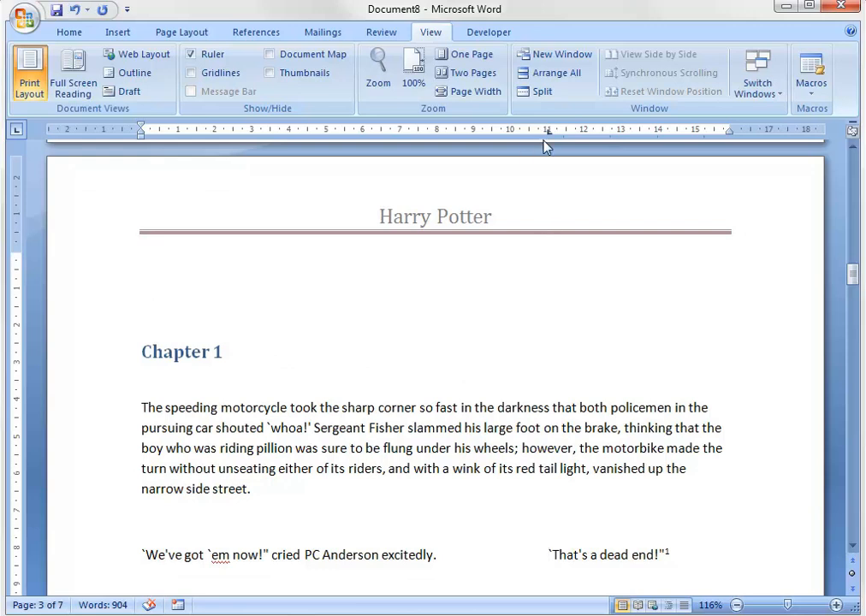
left_click_drag(587, 130, 553, 144)
scroll(572, 557, "down", 2)
scroll(557, 520, "down", 2)
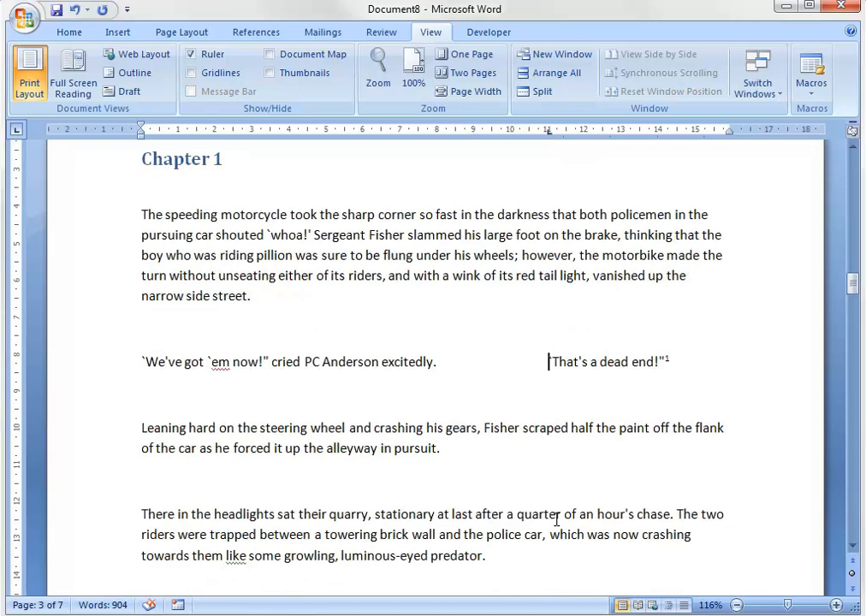
scroll(555, 377, "up", 6)
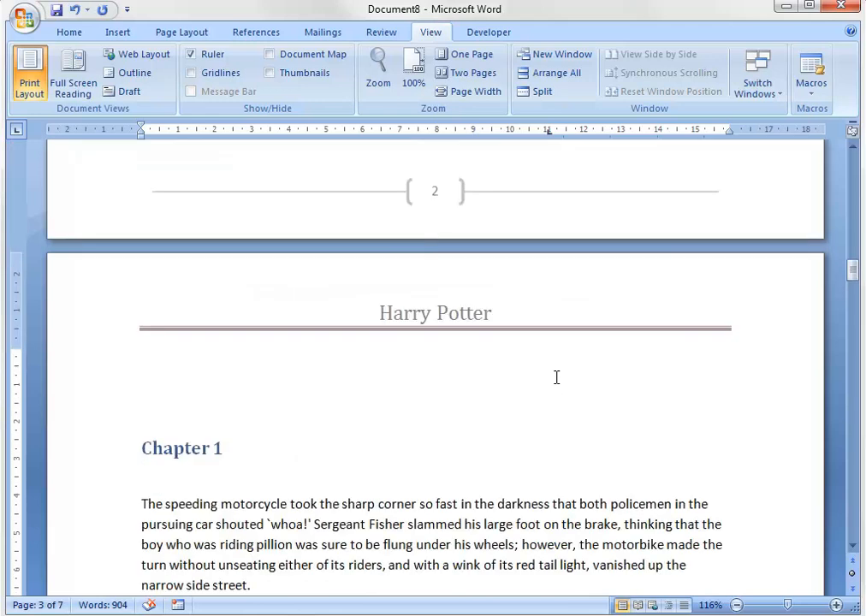
scroll(574, 443, "down", 5)
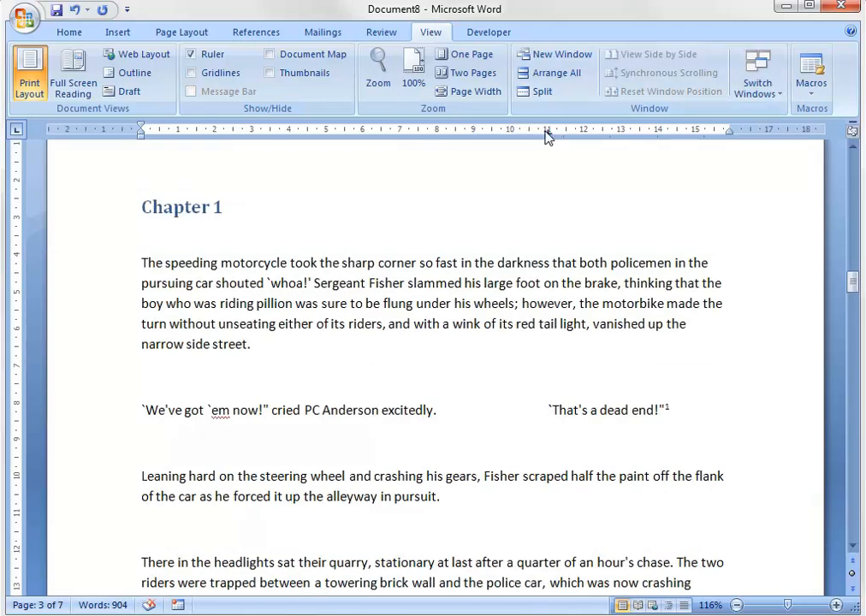
mouse_move(549, 134)
left_mouse_down()
mouse_move(508, 131)
mouse_move(549, 133)
left_mouse_up()
scroll(534, 416, "up", 2)
scroll(536, 413, "down", 2)
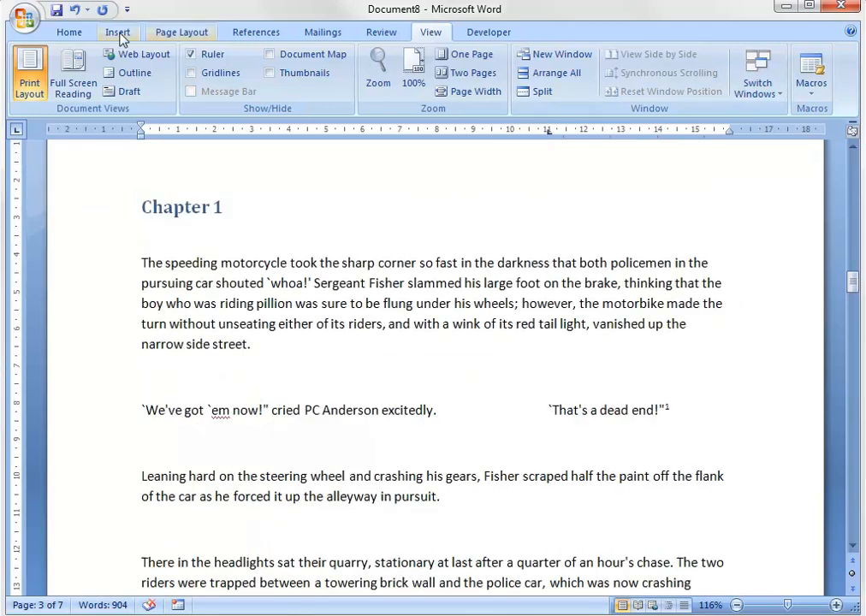
Show the formatting marks, try a second tab before "That's a dead end!" and remove it again
left_click(82, 34)
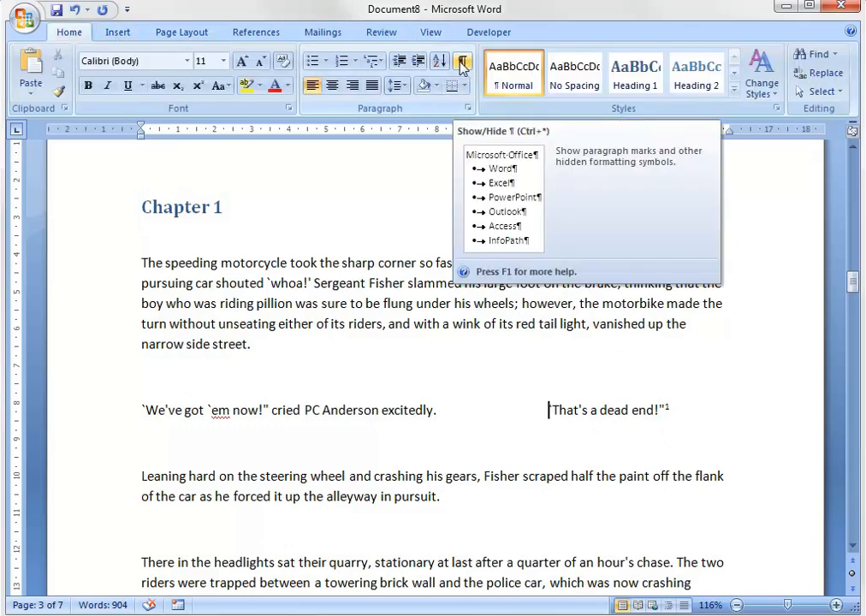
left_click(461, 63)
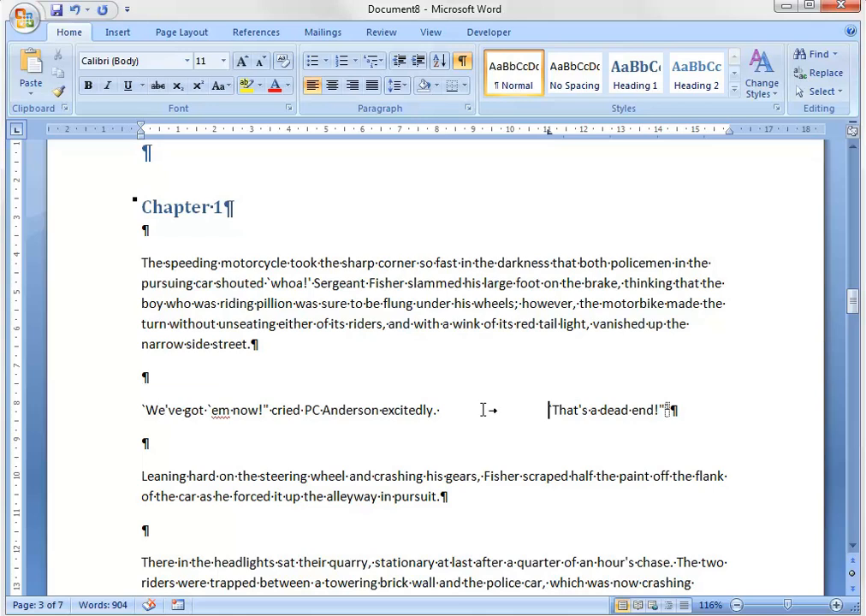
type("`")
key("Tab")
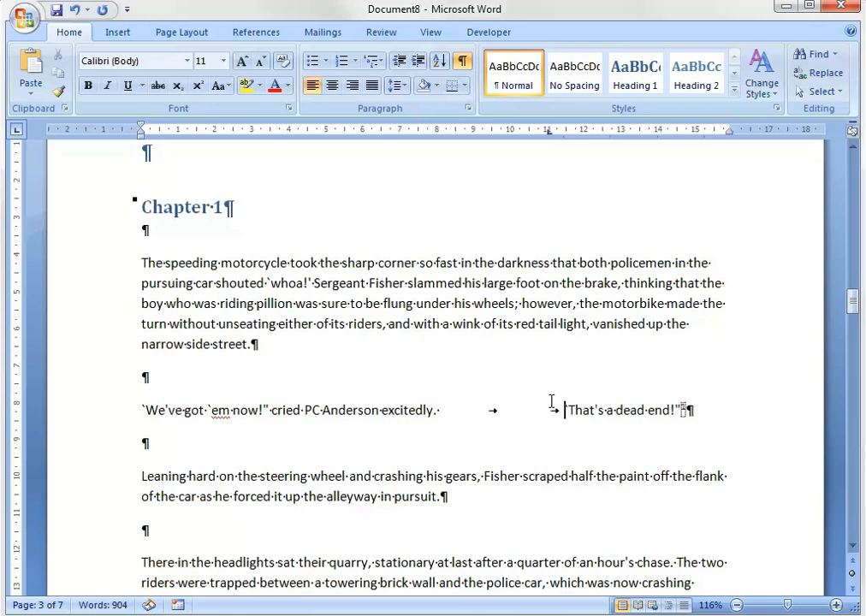
key("BackSpace")
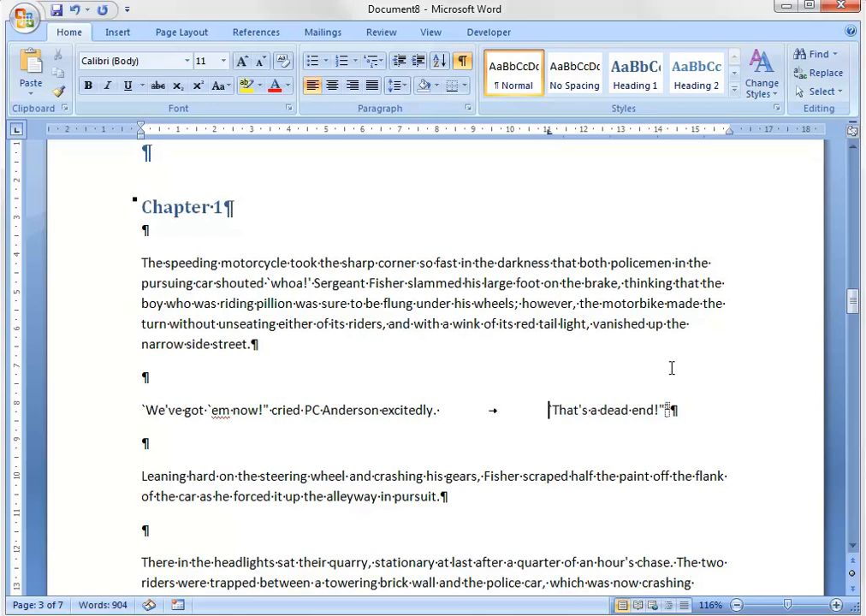
key("Delete")
Hide the formatting marks again
scroll(543, 440, "down", 5)
scroll(543, 440, "up", 5)
left_click(462, 60)
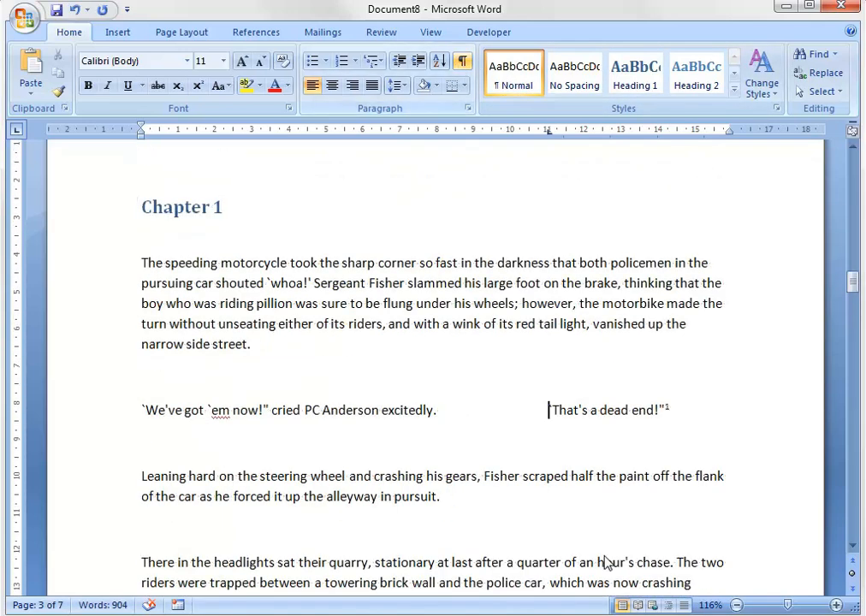
Review the finished document from the captioned book cover picture through all chapters to the bibliography
scroll(481, 465, "up", 20)
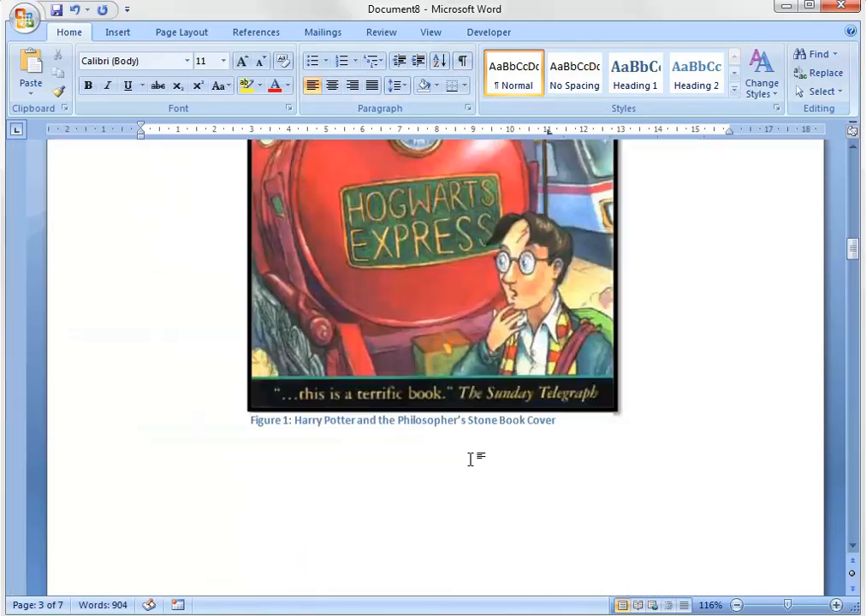
scroll(470, 462, "down", 20)
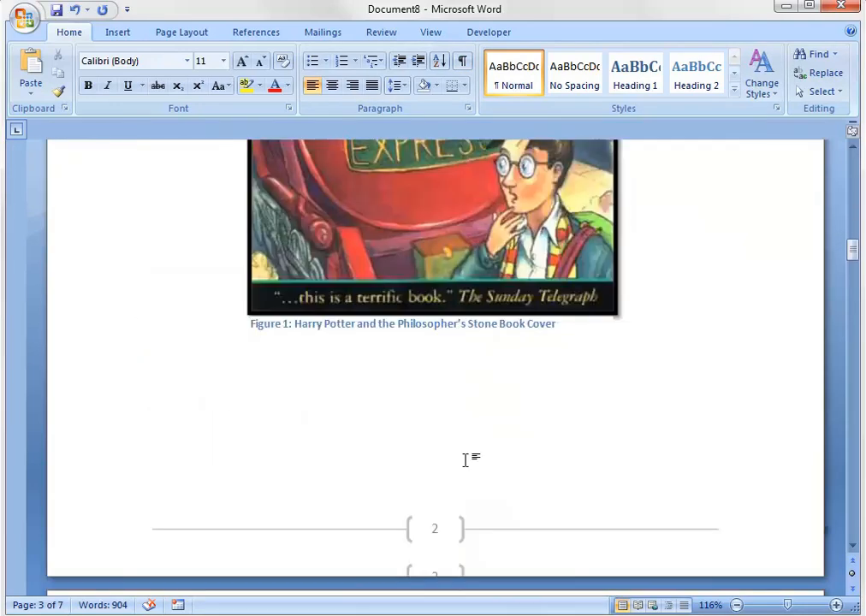
scroll(468, 461, "up", 5)
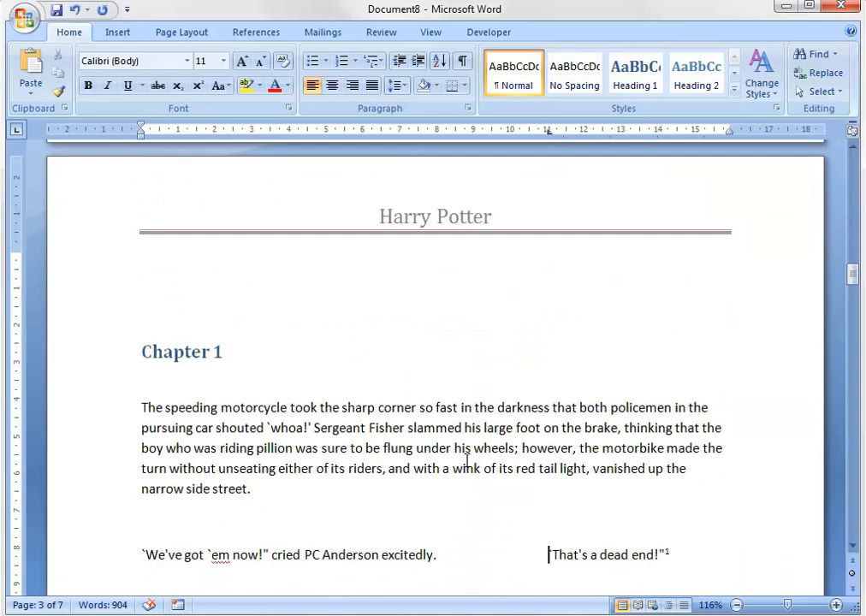
scroll(469, 462, "down", 18)
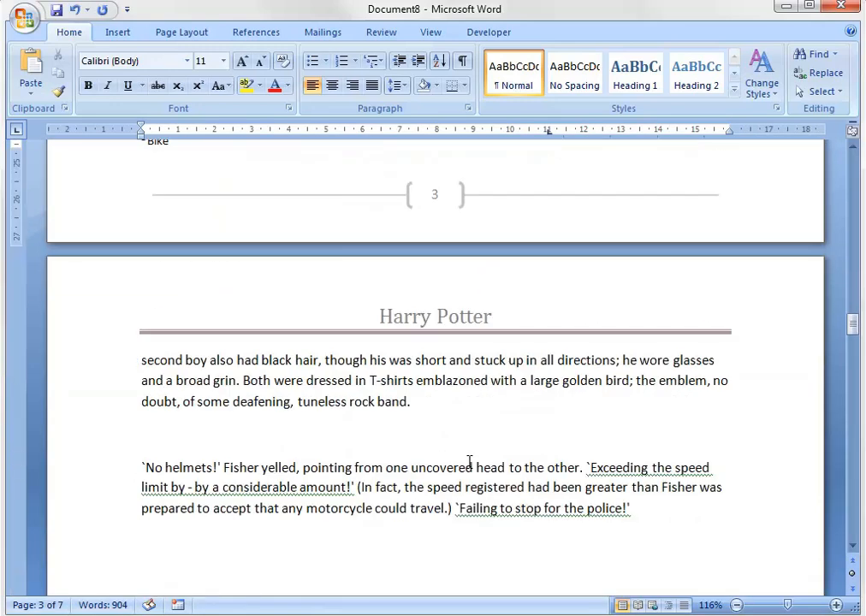
scroll(469, 462, "up", 6)
scroll(469, 462, "up", 14)
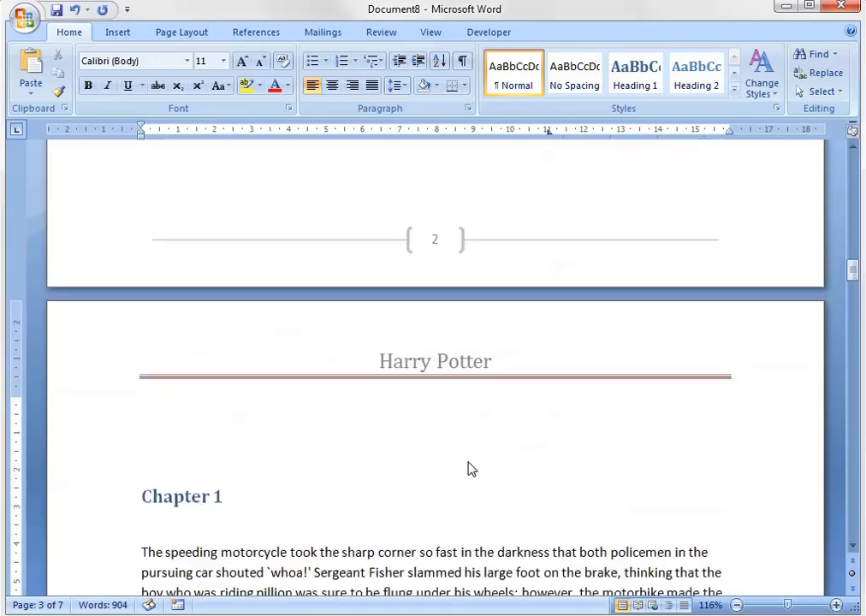
scroll(469, 463, "down", 2)
scroll(469, 463, "down", 20)
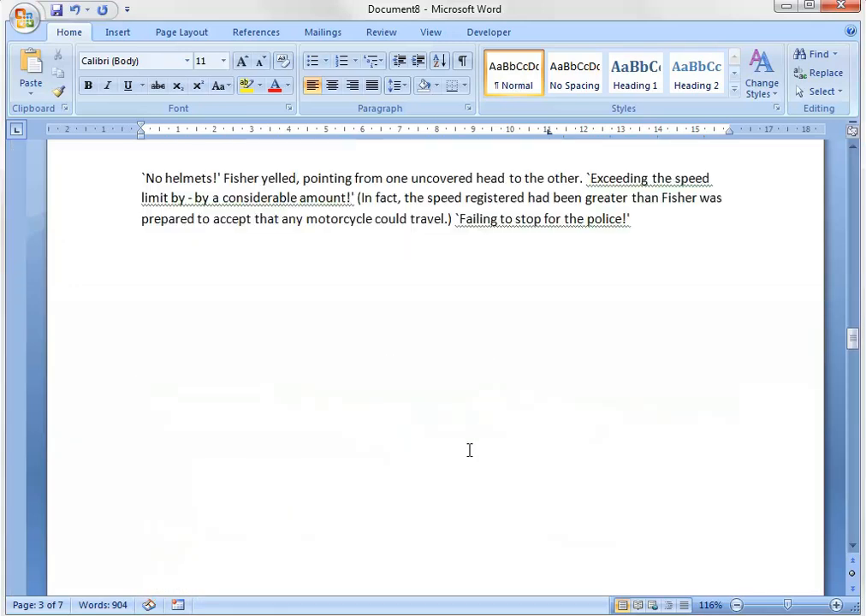
scroll(468, 452, "down", 4)
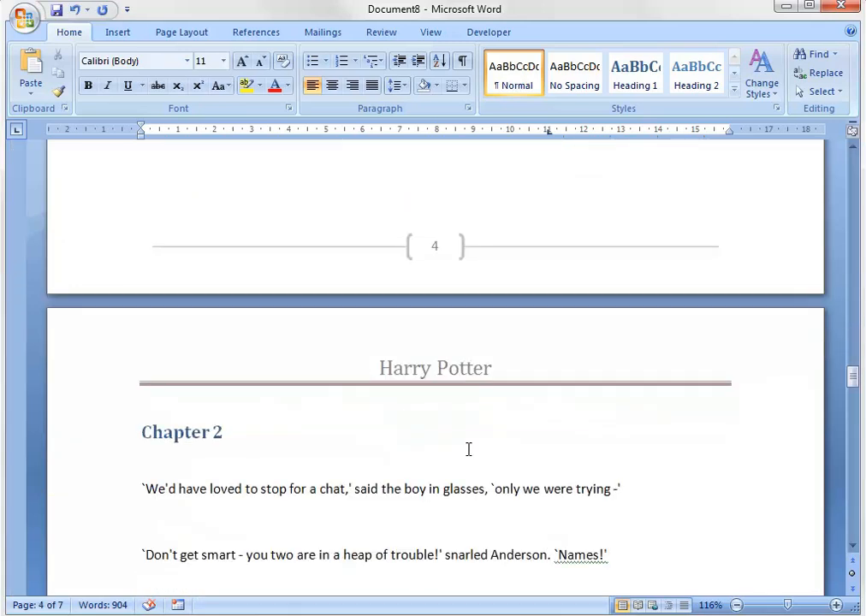
scroll(468, 449, "down", 20)
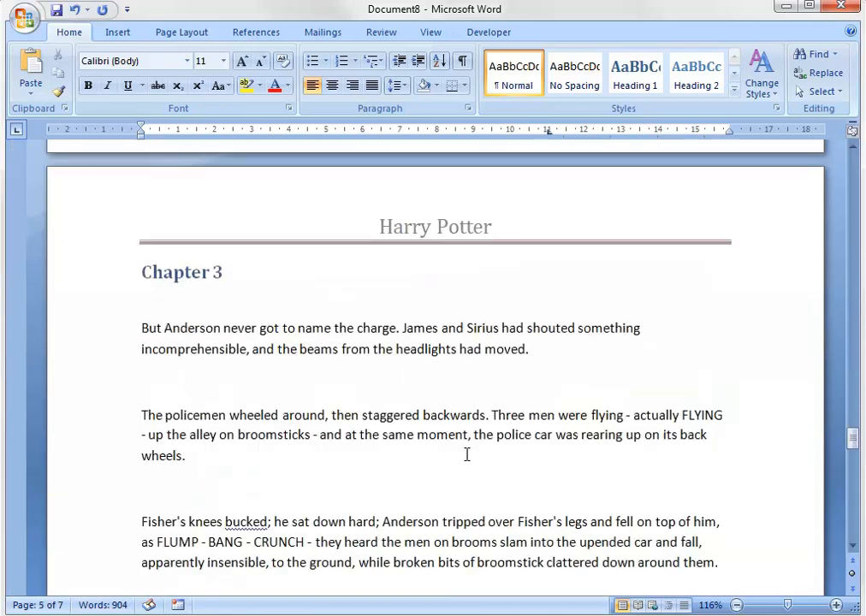
scroll(467, 454, "down", 20)
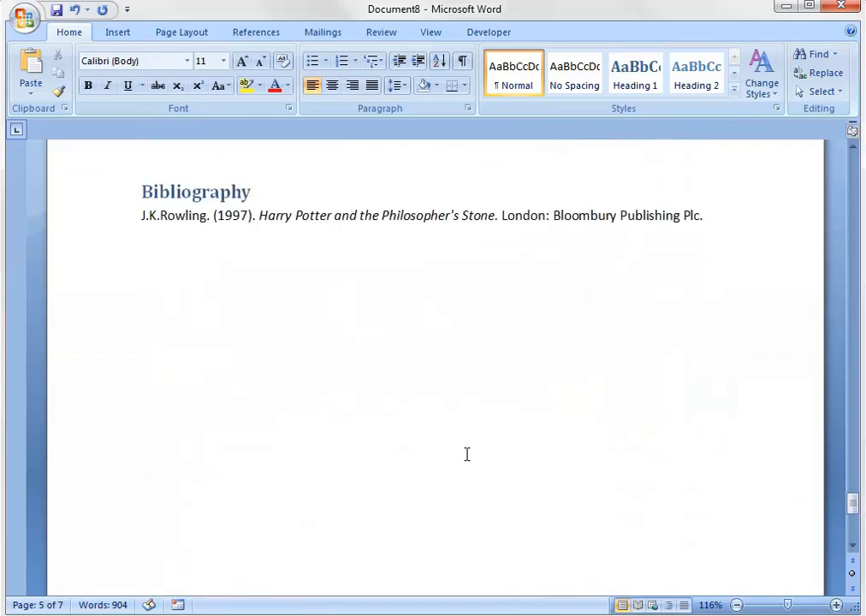
scroll(467, 455, "up", 3)
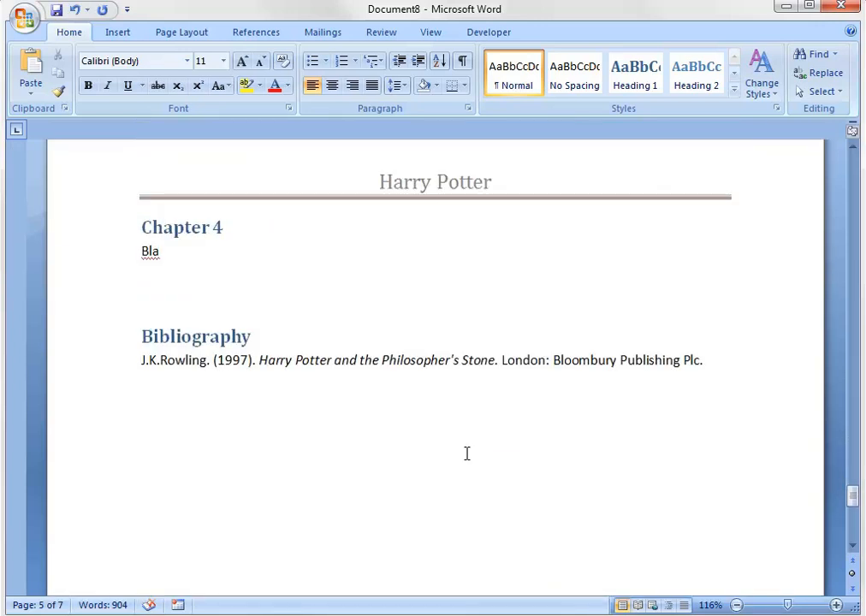